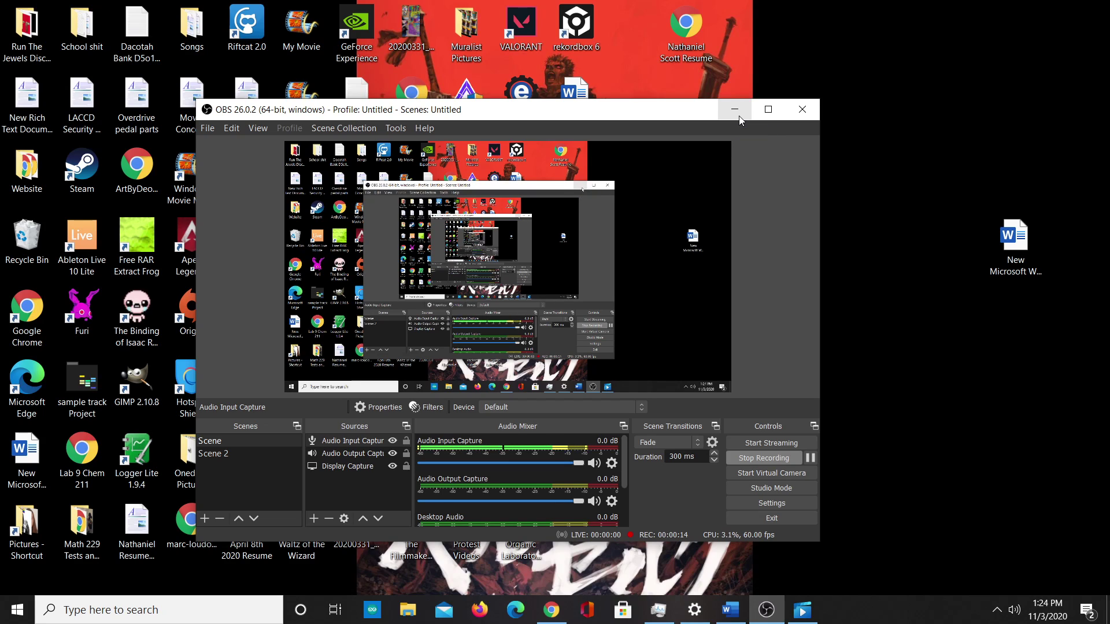
# Launch Ableton Live 10 Lite from the desktop and switch the set to Arrangement View
pyautogui.click(738, 117)
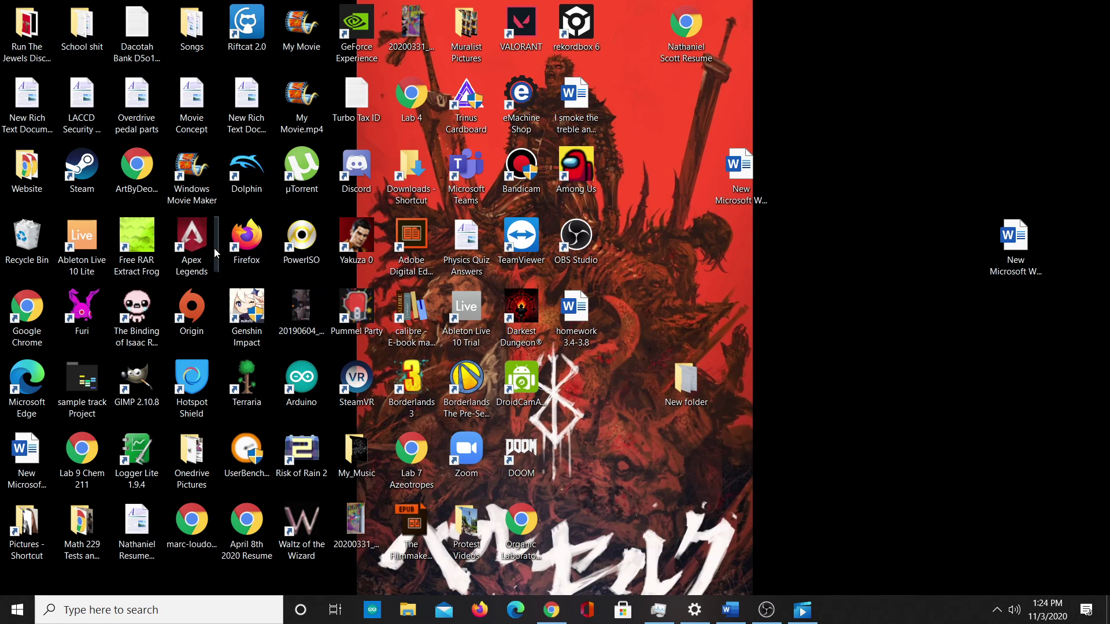
pyautogui.click(81, 243)
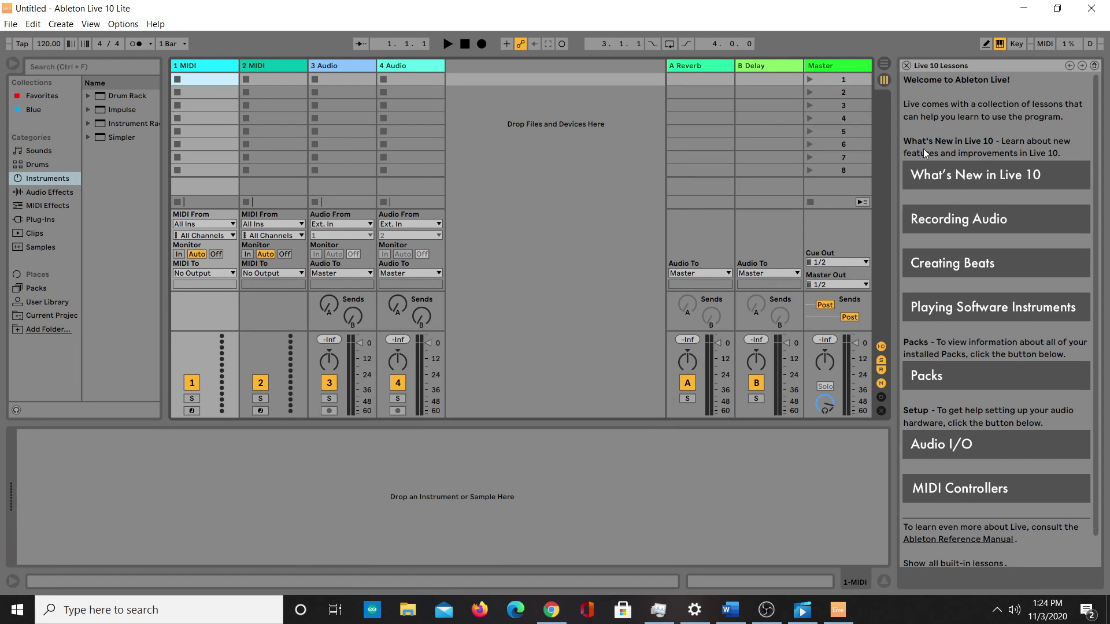
pyautogui.click(885, 64)
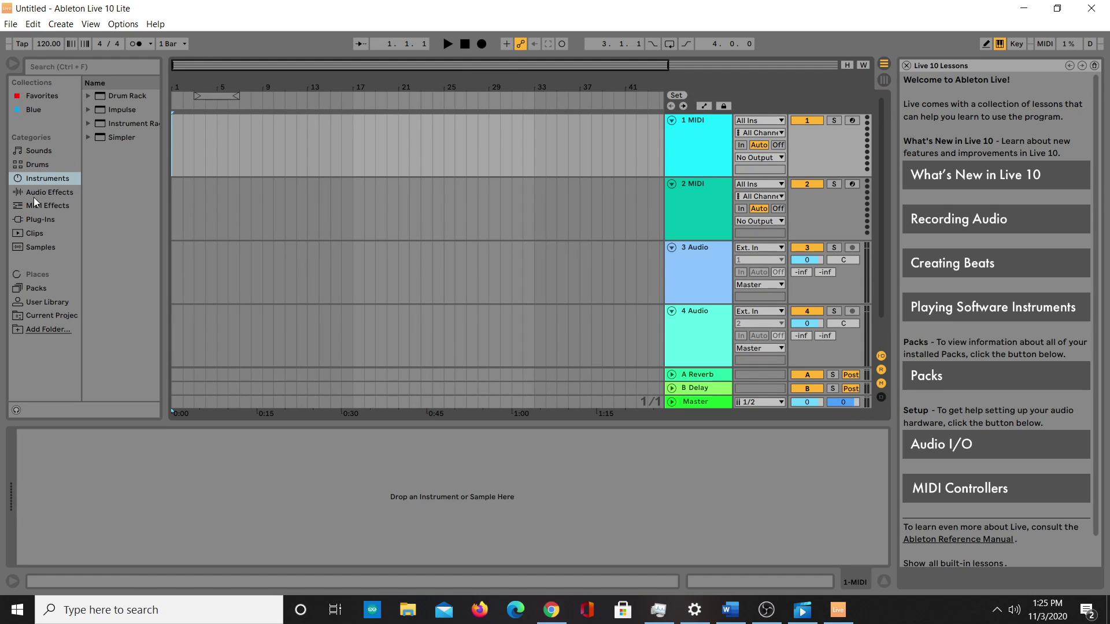
pyautogui.click(179, 176)
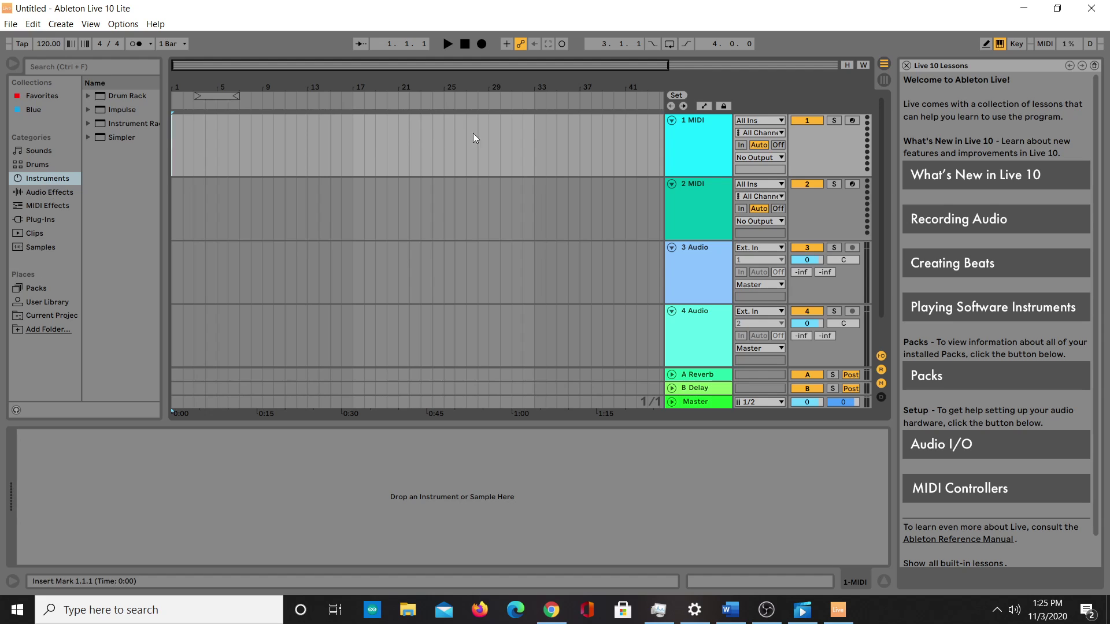
pyautogui.click(884, 80)
pyautogui.click(885, 67)
# Load an empty Drum Rack from the Instruments category onto the first MIDI track
pyautogui.click(54, 181)
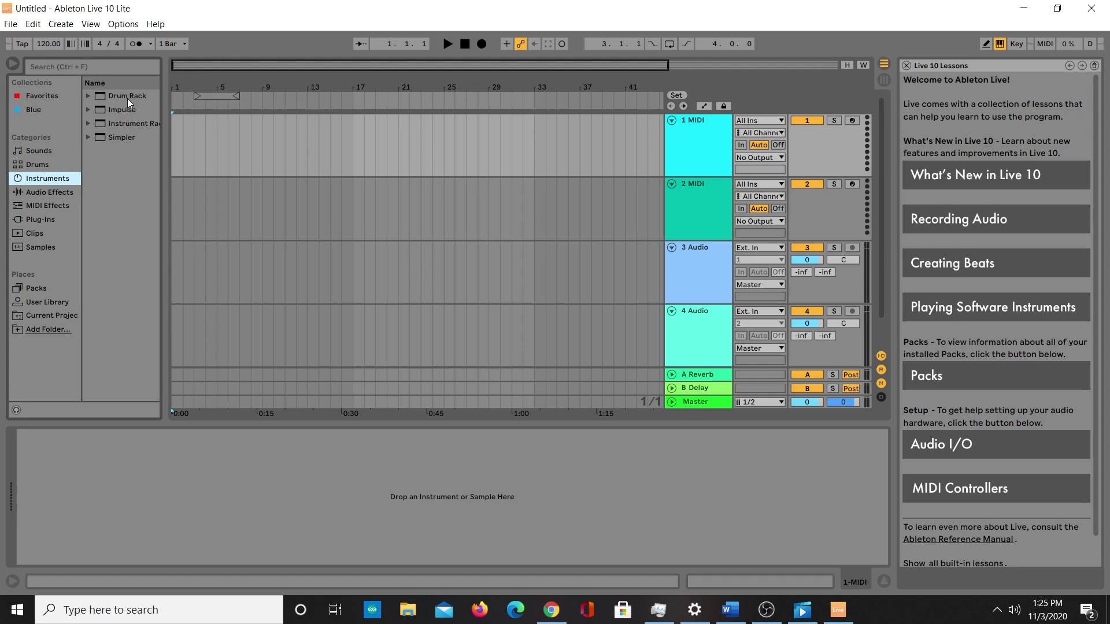
pyautogui.moveTo(127, 96); pyautogui.dragTo(213, 127)
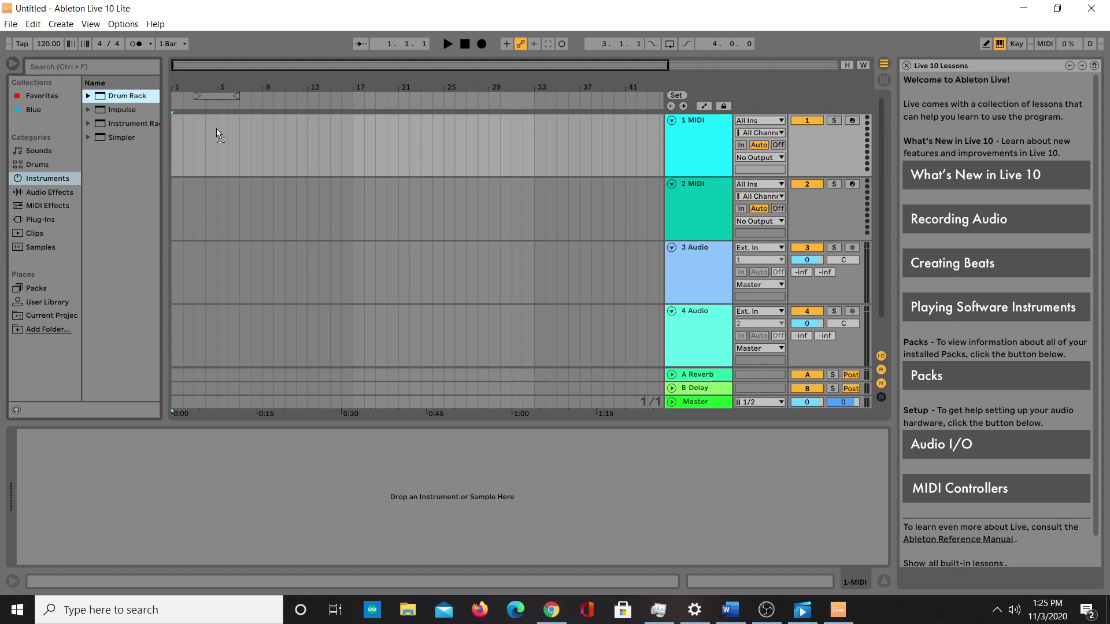
pyautogui.moveTo(297, 136); pyautogui.dragTo(623, 147)
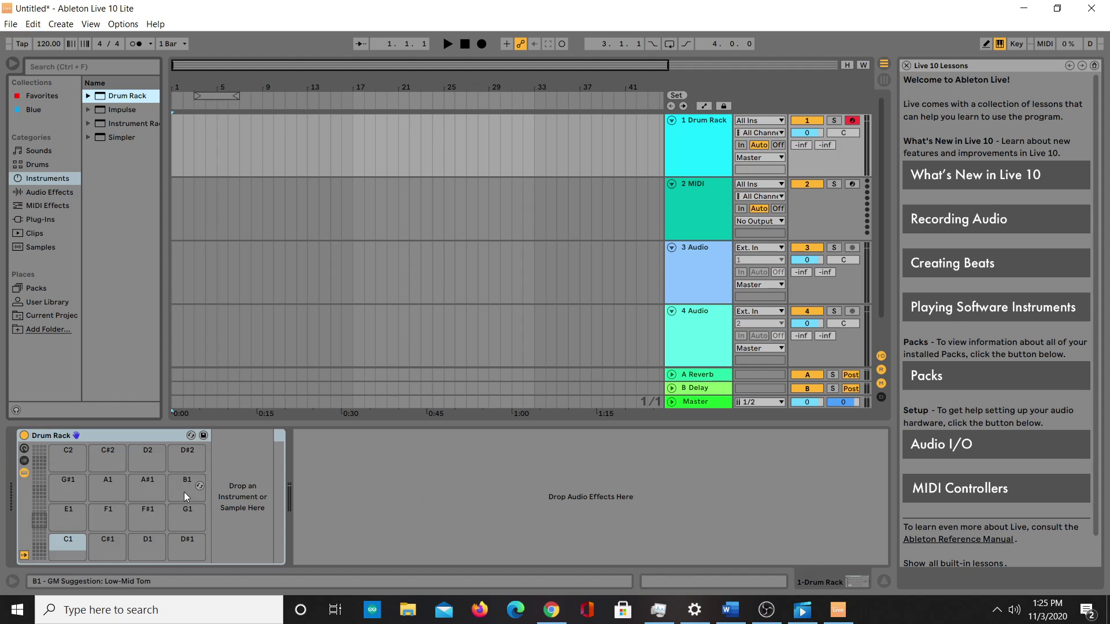
# Enable browser preview, audition the Impulse presets and load Grinder Kit onto the first MIDI track
pyautogui.click(87, 109)
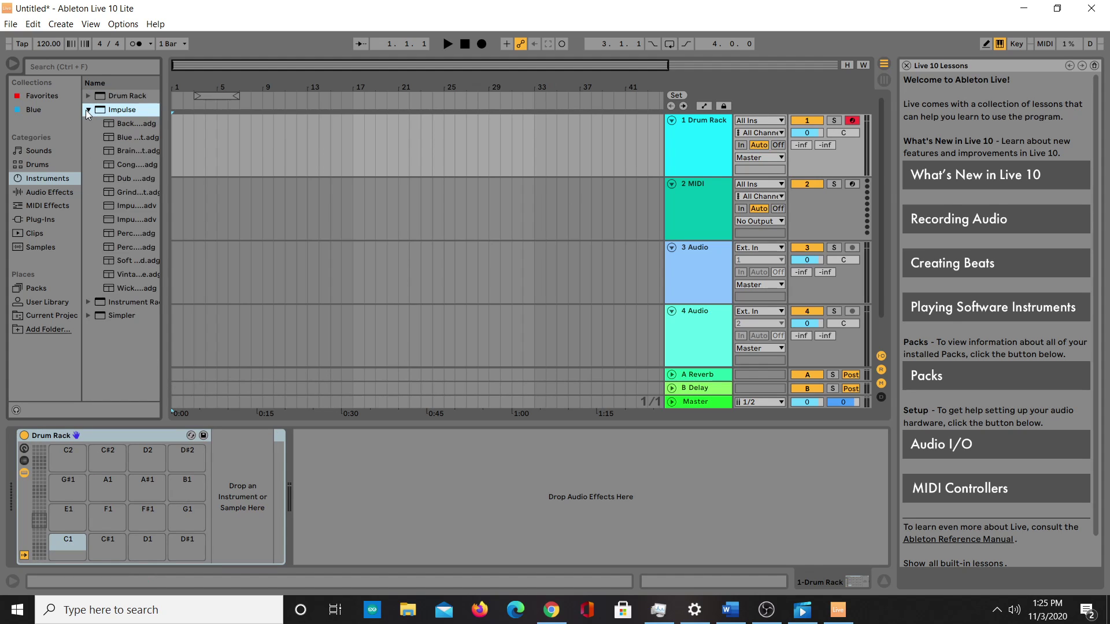
pyautogui.click(126, 151)
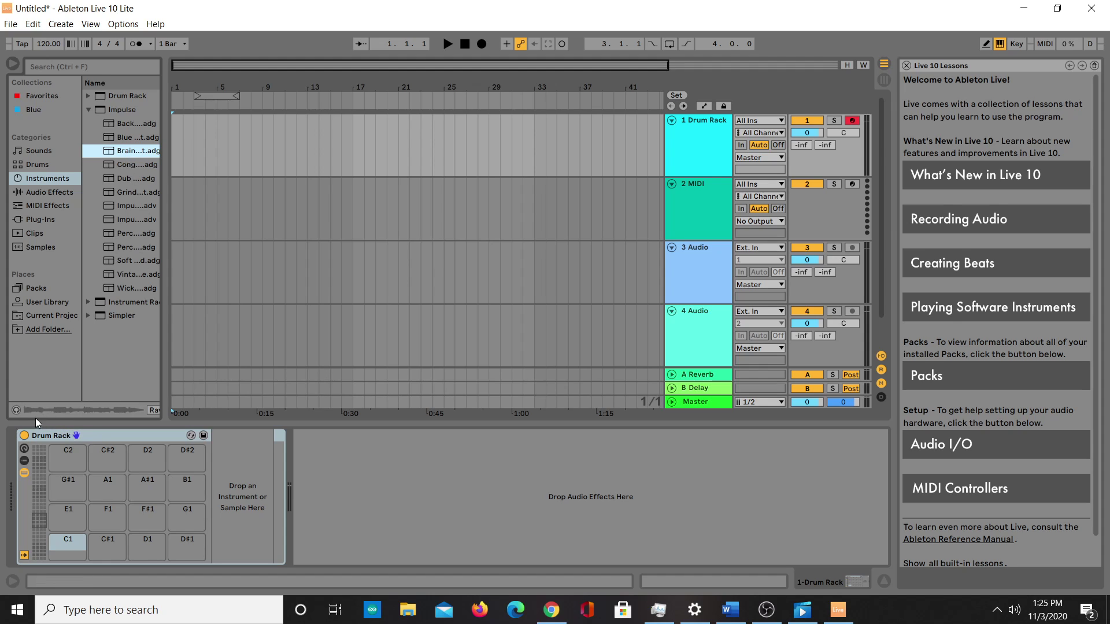
pyautogui.click(16, 409)
pyautogui.click(122, 184)
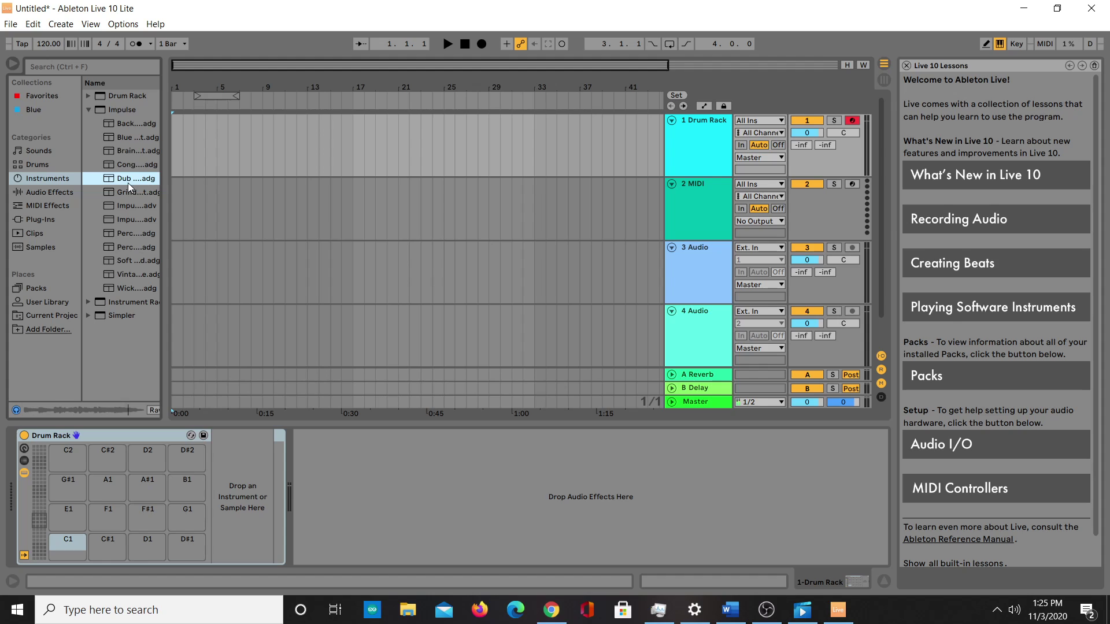
pyautogui.click(126, 197)
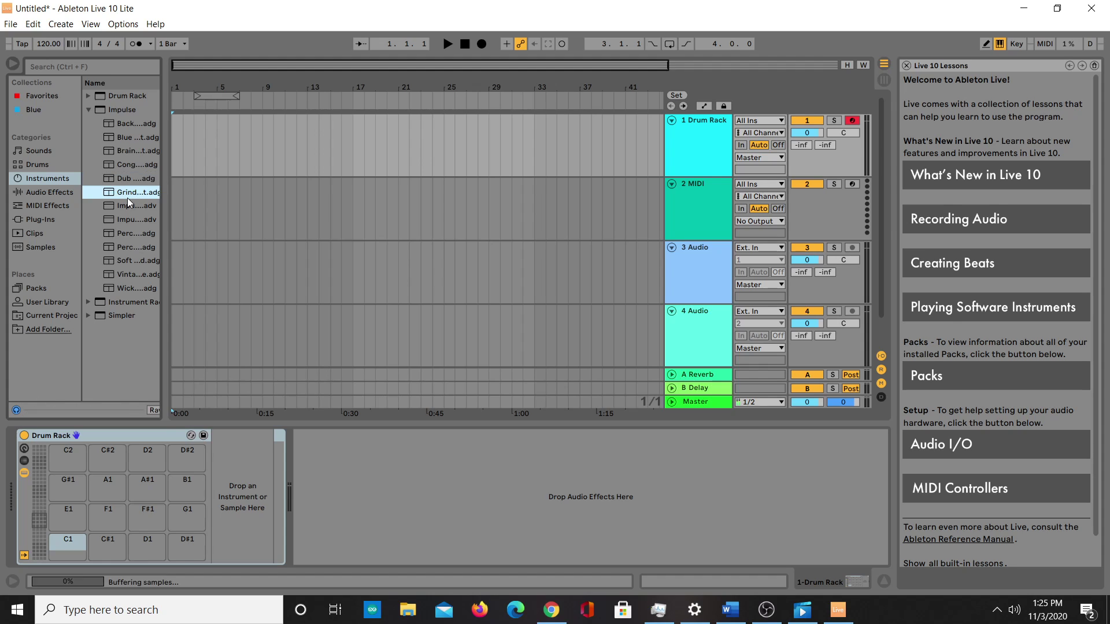
pyautogui.moveTo(213, 207); pyautogui.dragTo(671, 134)
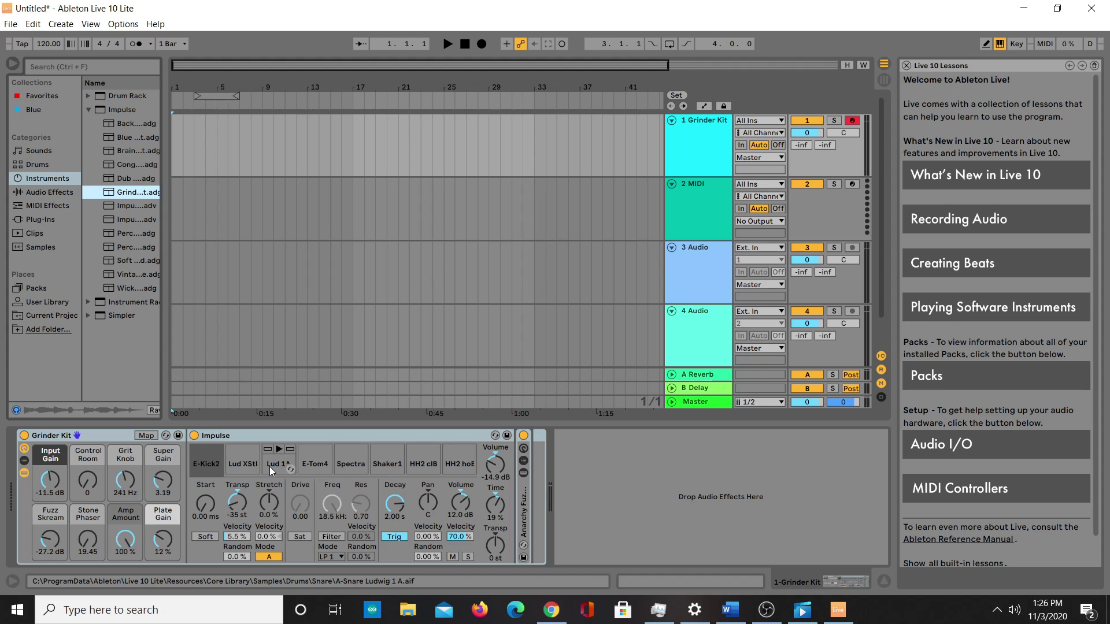
# Audition several Grinder Kit drum sounds by playing them from the computer keyboard
pyautogui.press('k')
pyautogui.press('j')
pyautogui.press('h')
pyautogui.press('g')
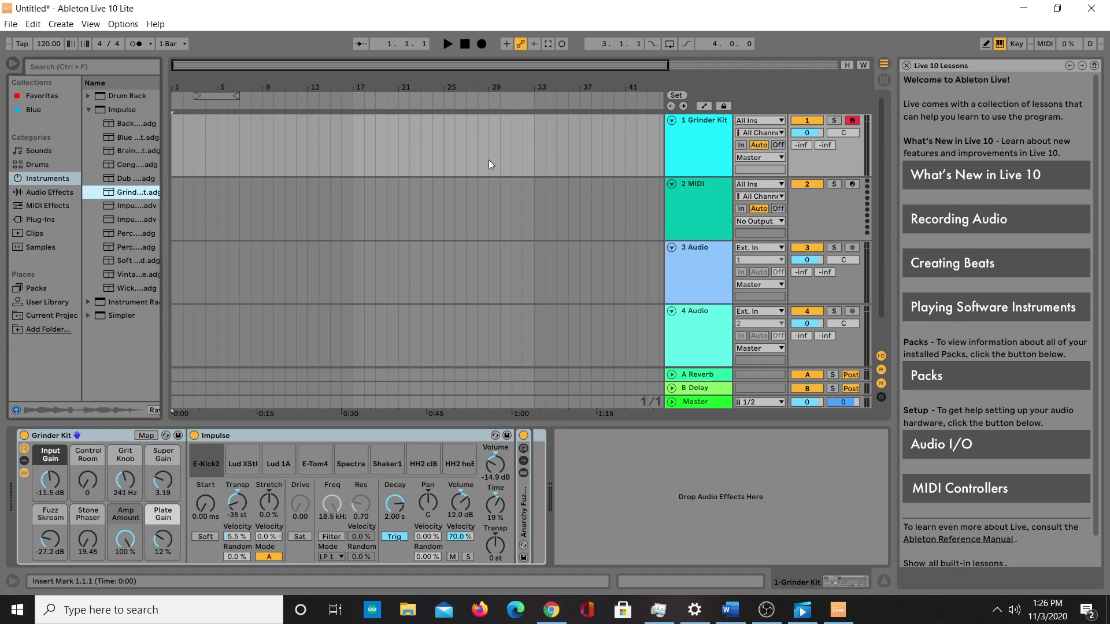
# Create a one-bar MIDI clip at bar 1 of the Grinder Kit track and enlarge its note editor
pyautogui.moveTo(171, 133); pyautogui.dragTo(269, 137)
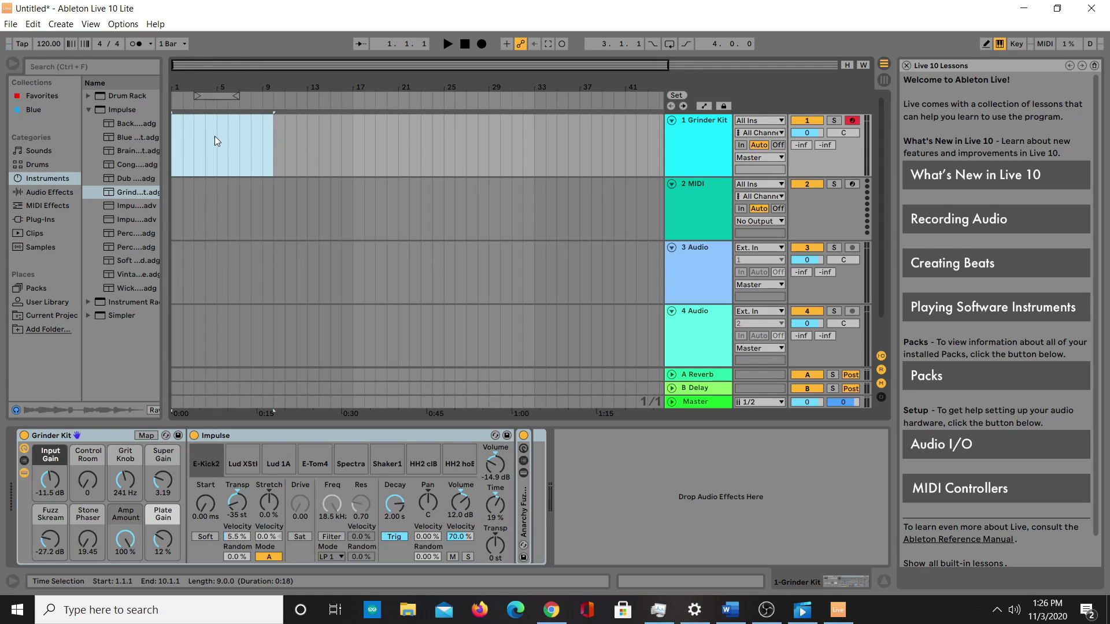
pyautogui.click(182, 141)
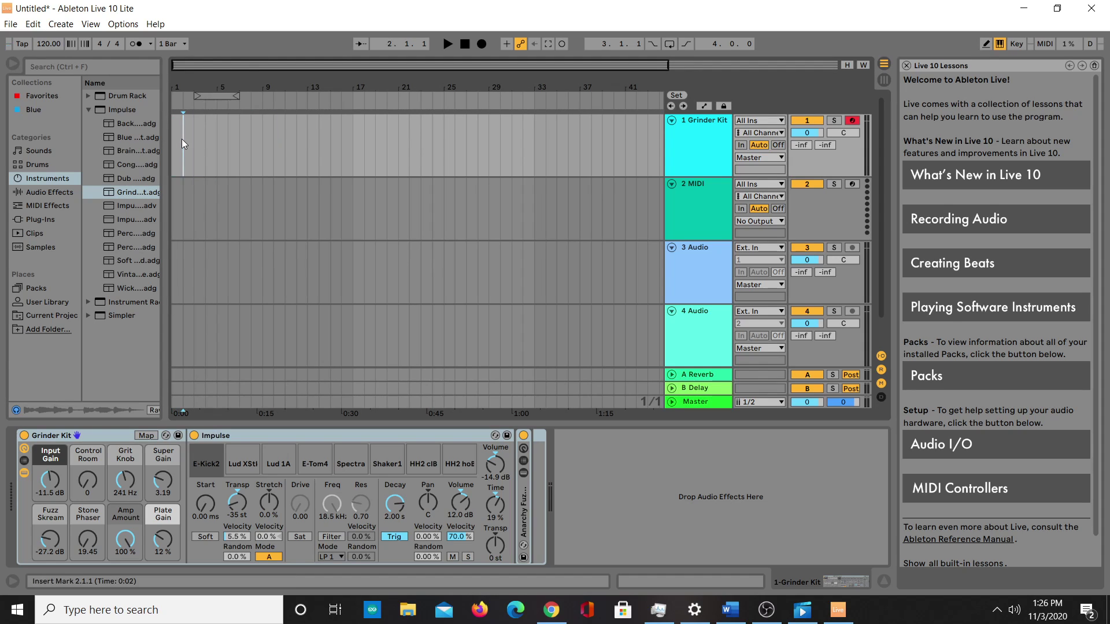
pyautogui.doubleClick(176, 139)
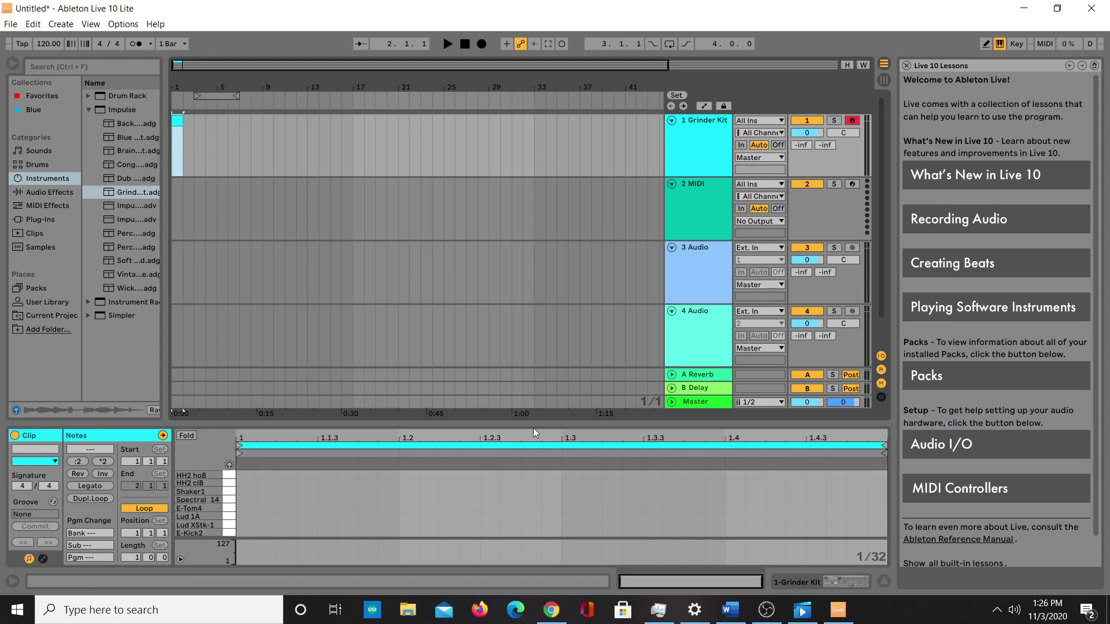
pyautogui.moveTo(531, 426); pyautogui.dragTo(503, 253)
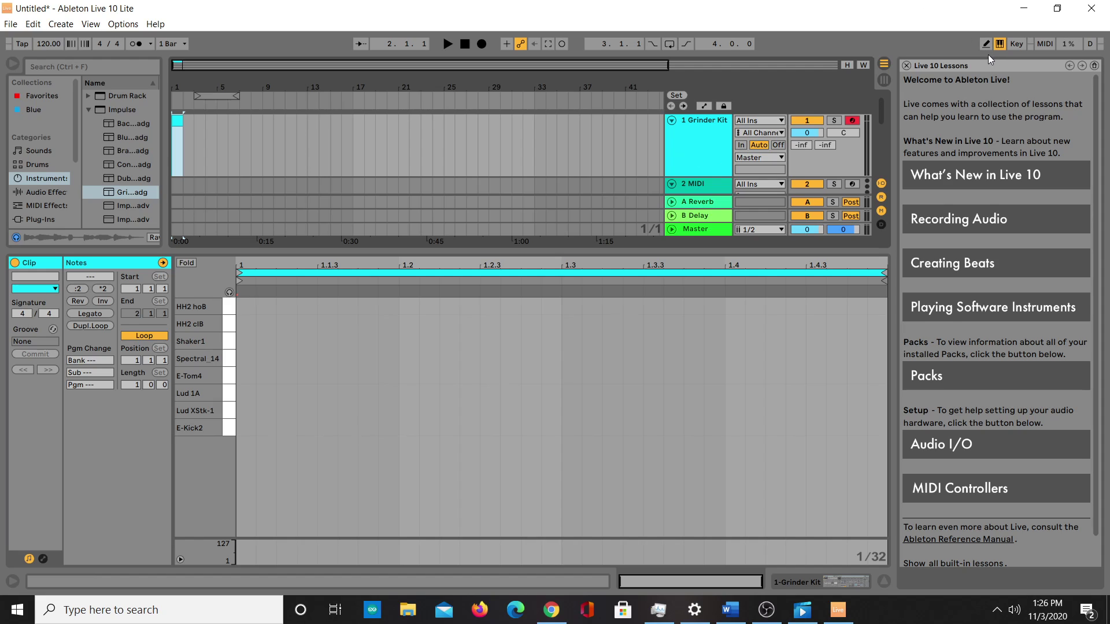
# Audition E-Tom4, draw an E-Tom4 note on each of the four beats in Draw Mode, and play the clip
pyautogui.press('f')
pyautogui.press('f')
pyautogui.press('f')
pyautogui.press('f')
pyautogui.press('f')
pyautogui.click(986, 44)
pyautogui.click(250, 374)
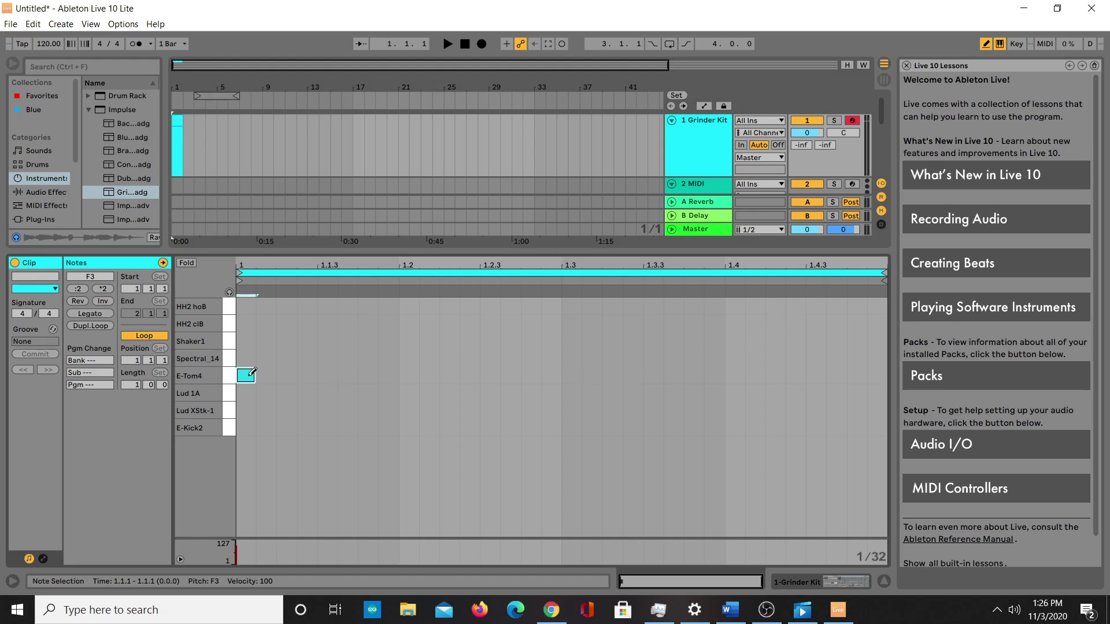
pyautogui.click(413, 375)
pyautogui.click(575, 374)
pyautogui.click(734, 374)
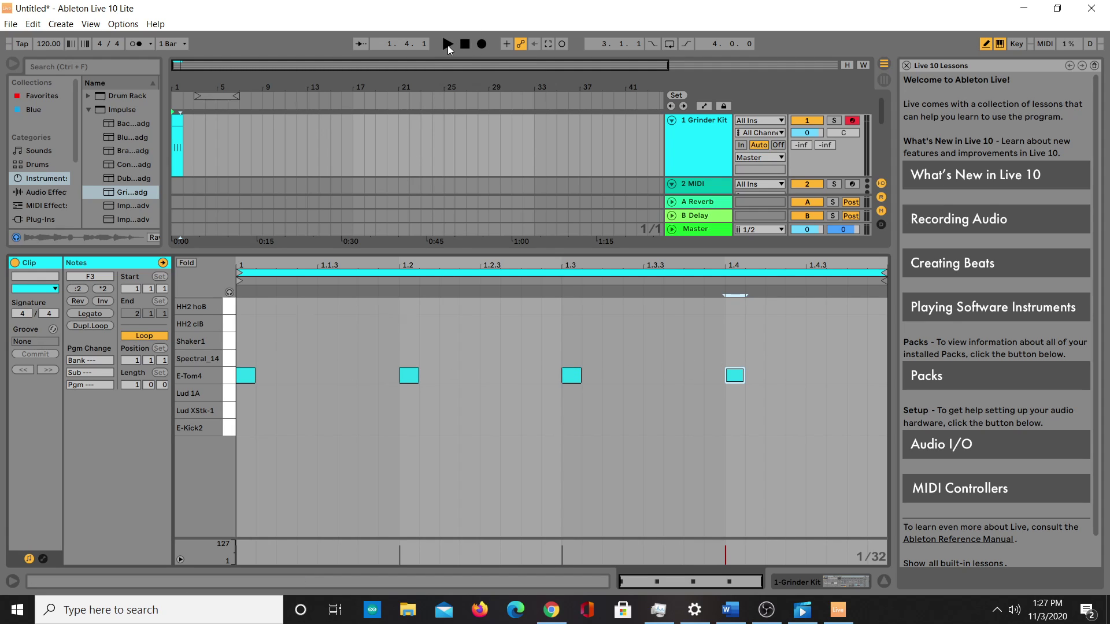
pyautogui.click(448, 44)
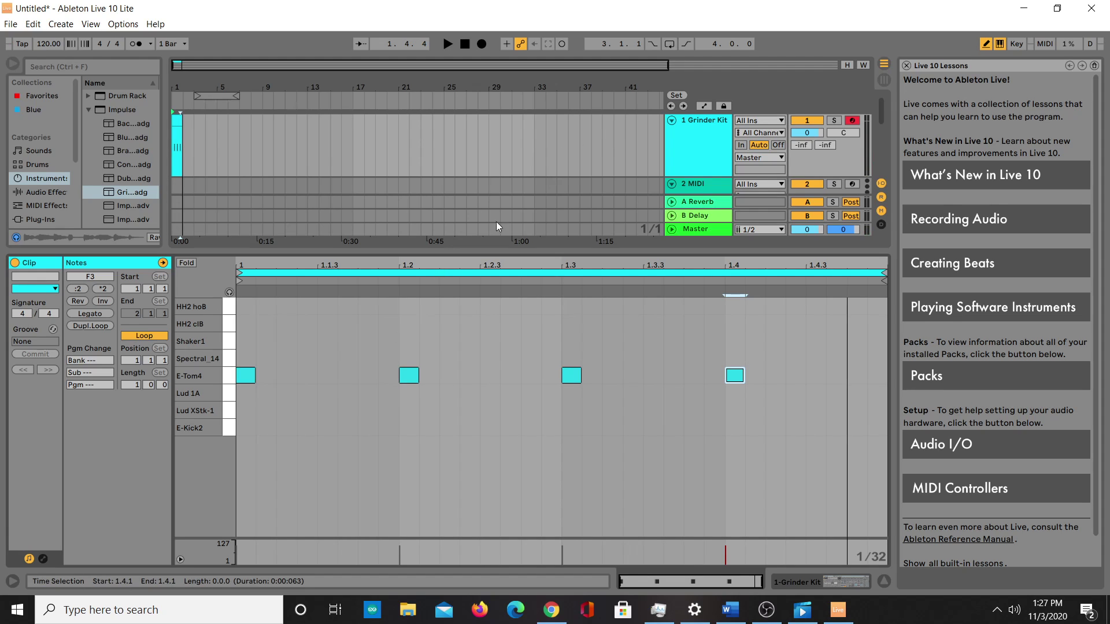
# Add Shaker1 notes at 1.2 and 1.4, HH2 clB at 1 and 1.3, and Lud XStk-1 at 1.2 and 1.3, and play the clip
pyautogui.click(409, 341)
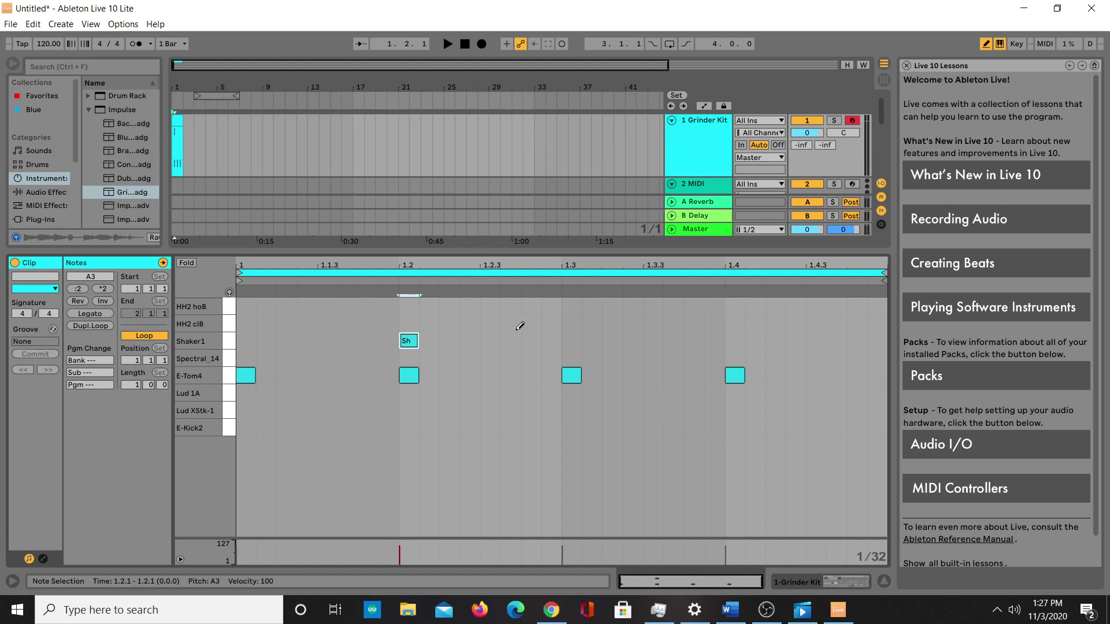
pyautogui.click(572, 322)
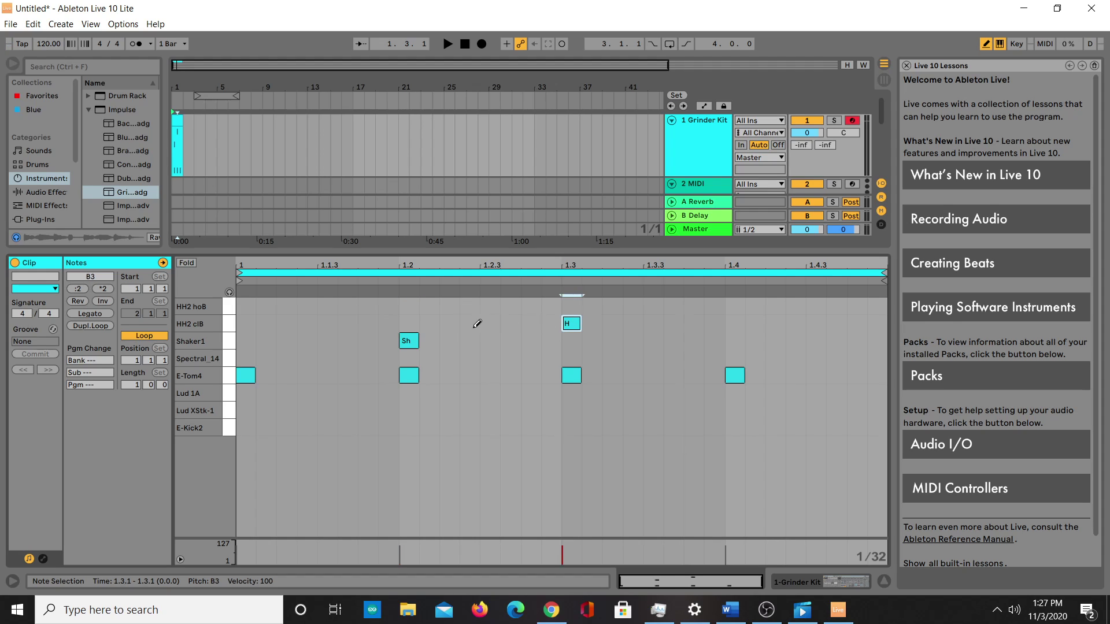
pyautogui.click(734, 340)
pyautogui.click(246, 322)
pyautogui.click(408, 405)
pyautogui.click(572, 406)
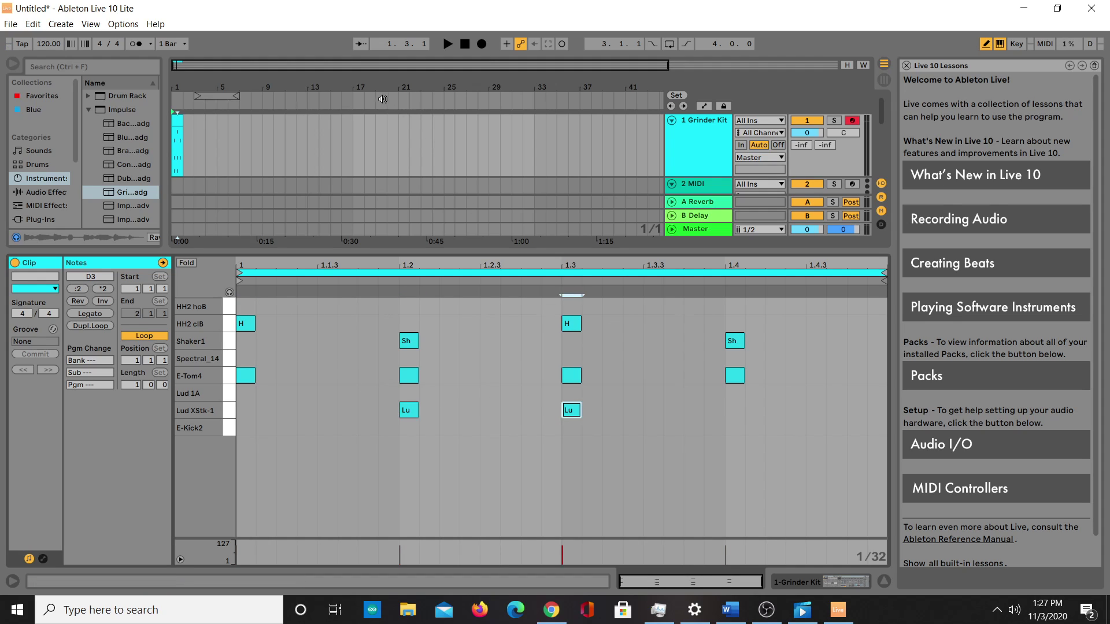
pyautogui.click(447, 44)
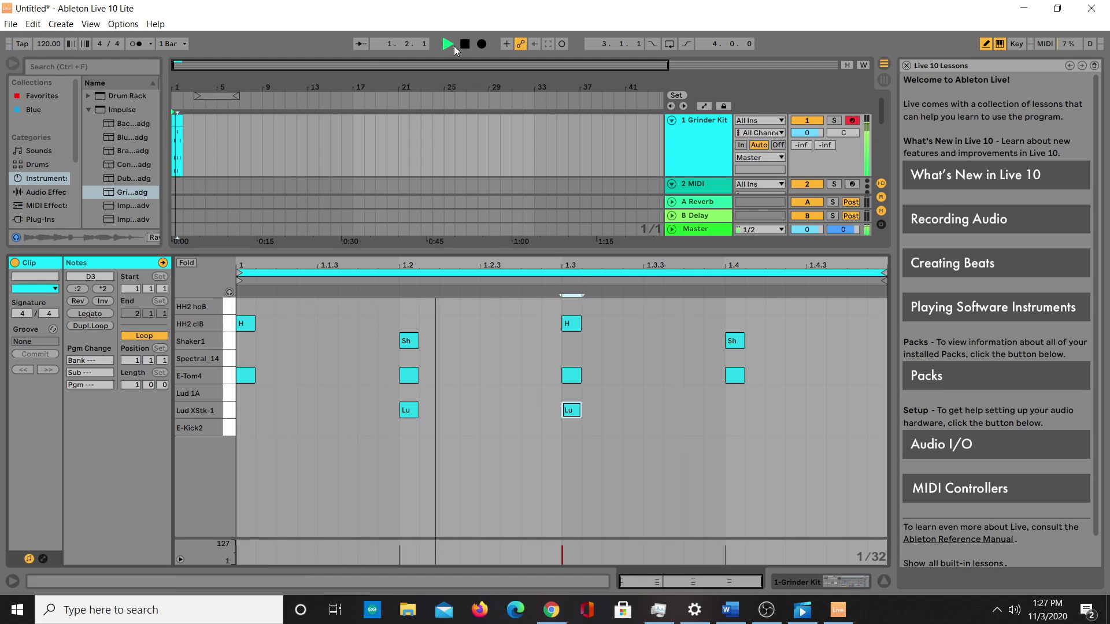
pyautogui.click(464, 44)
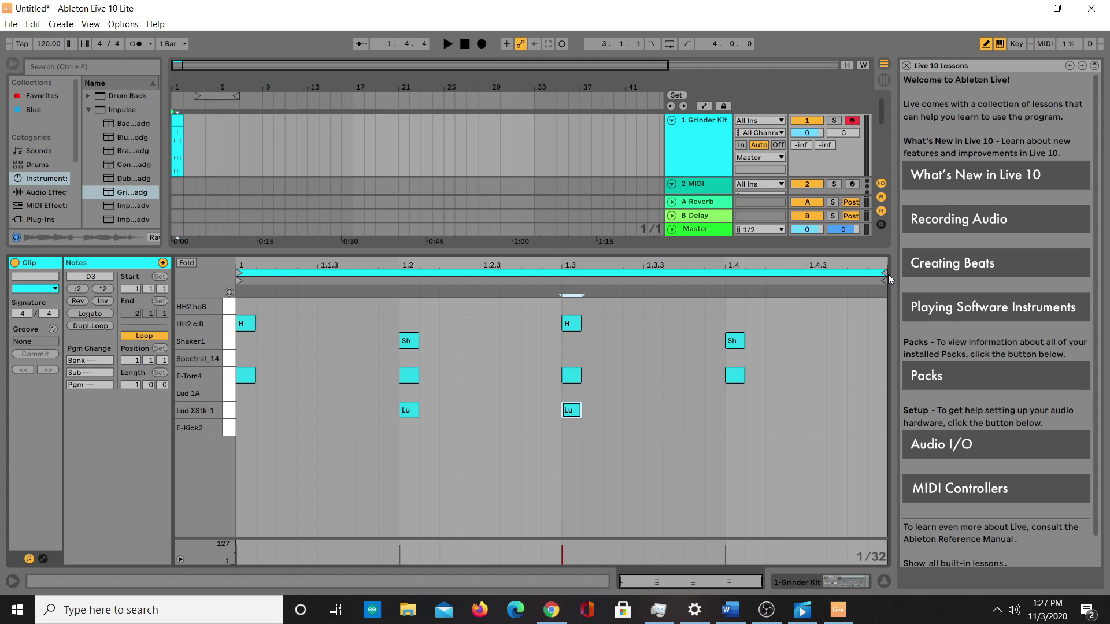
# Extend the clip's loop to two bars and draw an E-Tom4 note at the start of bar 2
pyautogui.moveTo(884, 278)
pyautogui.mouseDown()
pyautogui.moveTo(593, 272)
pyautogui.moveTo(885, 288)
pyautogui.moveTo(785, 292)
pyautogui.moveTo(848, 292)
pyautogui.mouseUp()
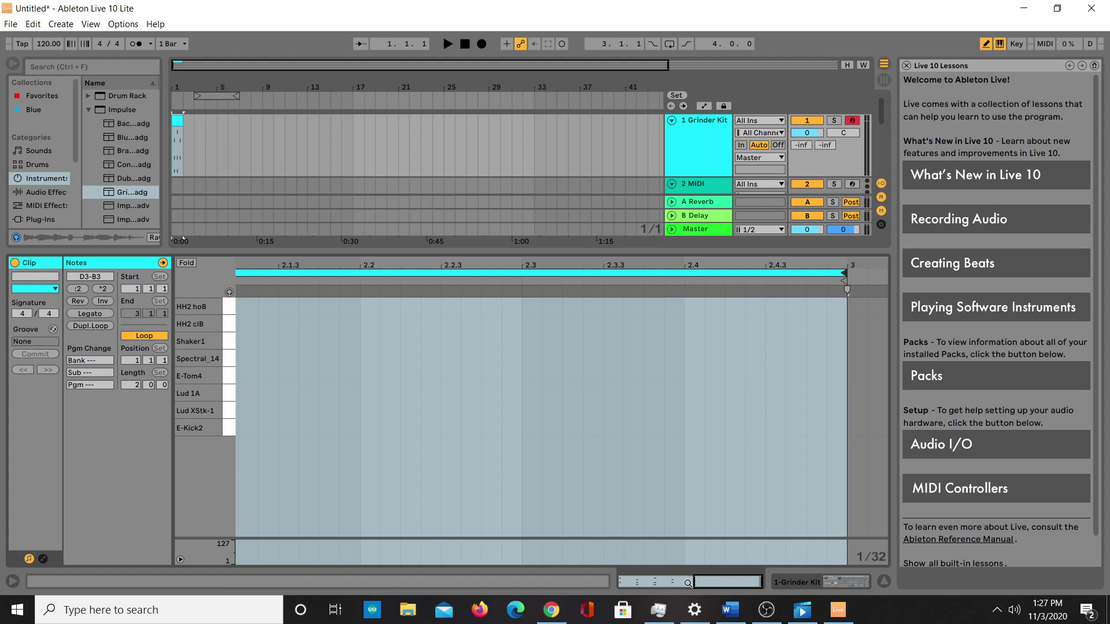
pyautogui.moveTo(694, 582); pyautogui.dragTo(610, 581)
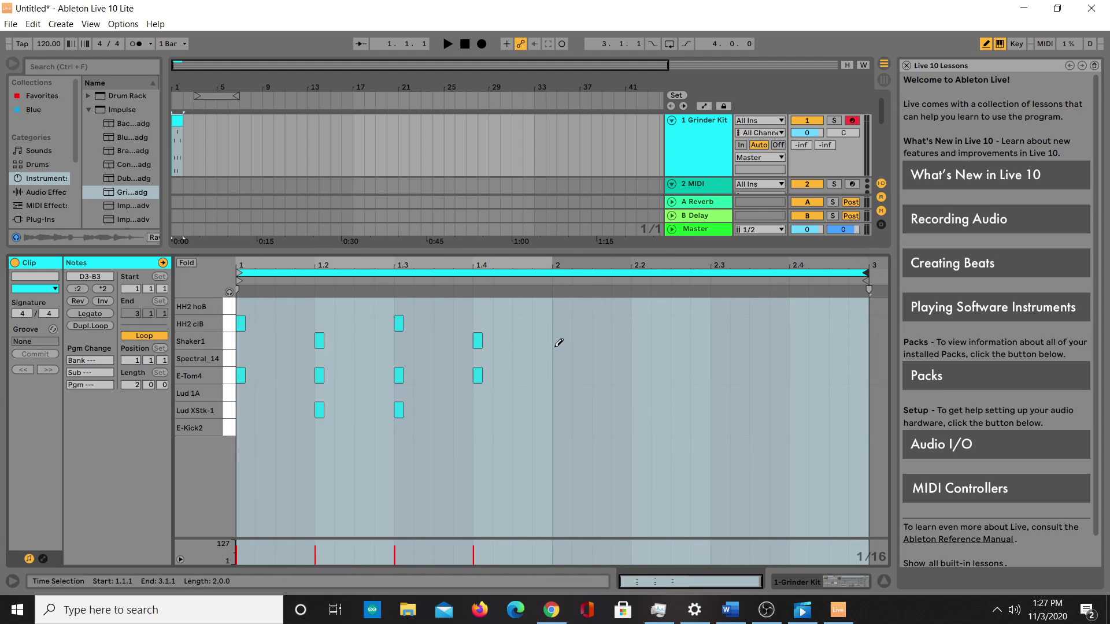
pyautogui.click(561, 373)
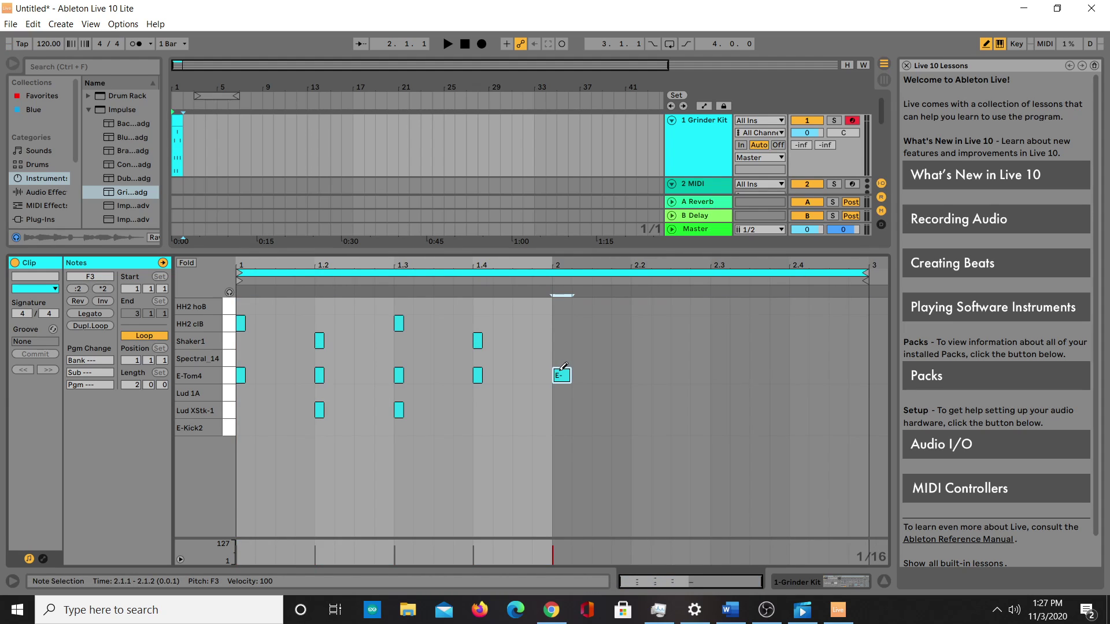
# Lengthen the four E-Tom4 notes in bar 1 to a sixteenth note each
pyautogui.moveTo(480, 372); pyautogui.dragTo(489, 373)
pyautogui.moveTo(401, 373); pyautogui.dragTo(410, 374)
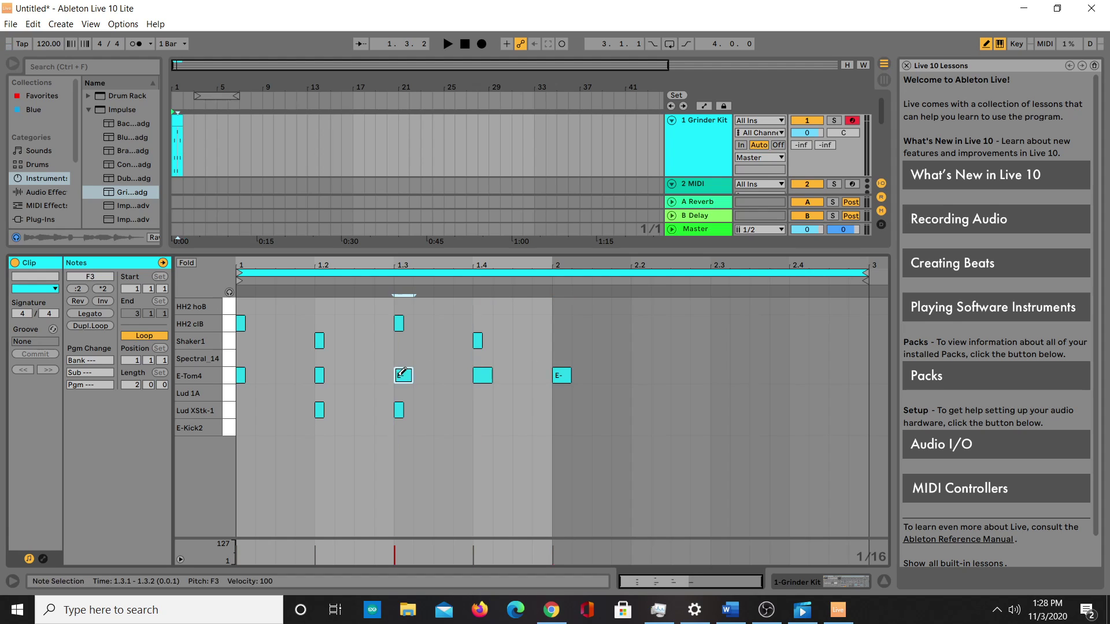
pyautogui.moveTo(321, 373); pyautogui.dragTo(330, 373)
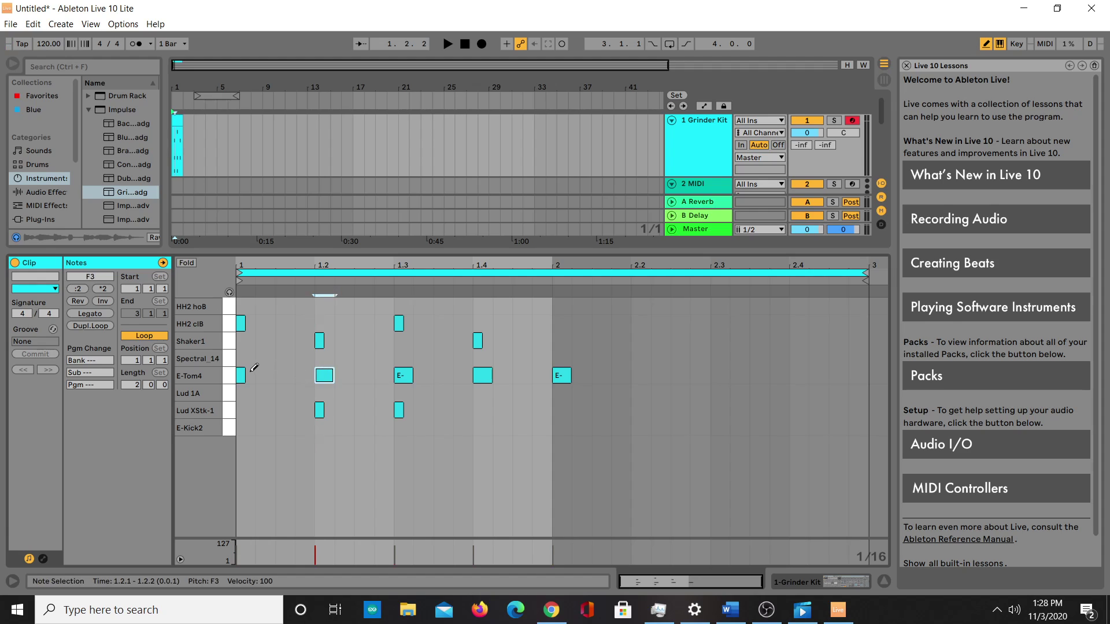
pyautogui.moveTo(243, 373); pyautogui.dragTo(252, 373)
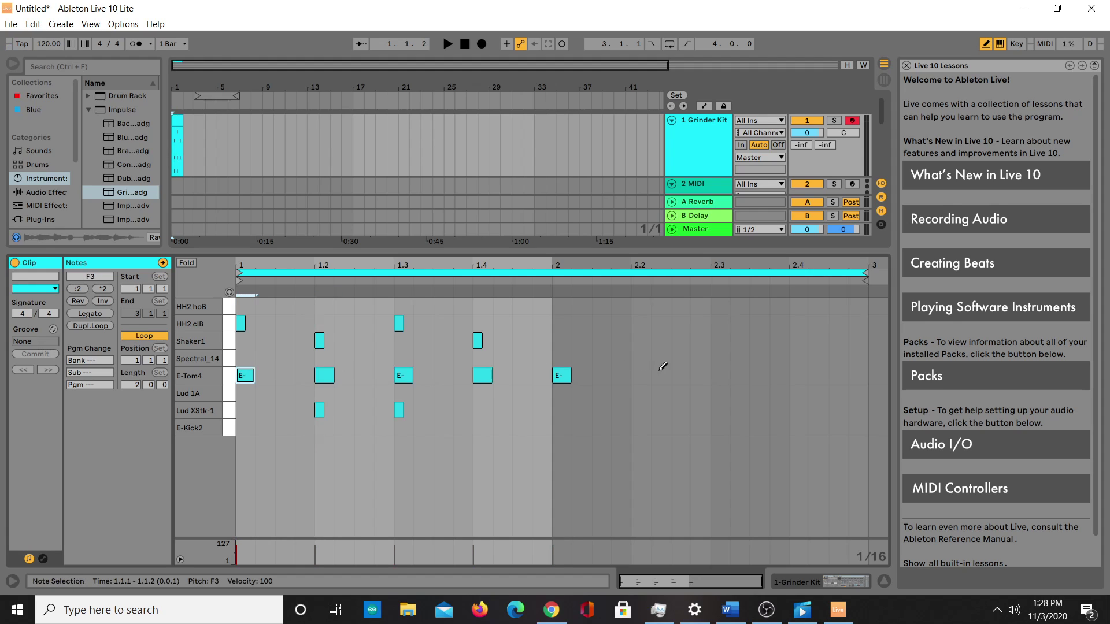
# Draw E-Tom4 notes at 2.2, 2.3 and 2.4 in the second bar of the clip
pyautogui.click(640, 375)
pyautogui.click(719, 375)
pyautogui.click(799, 375)
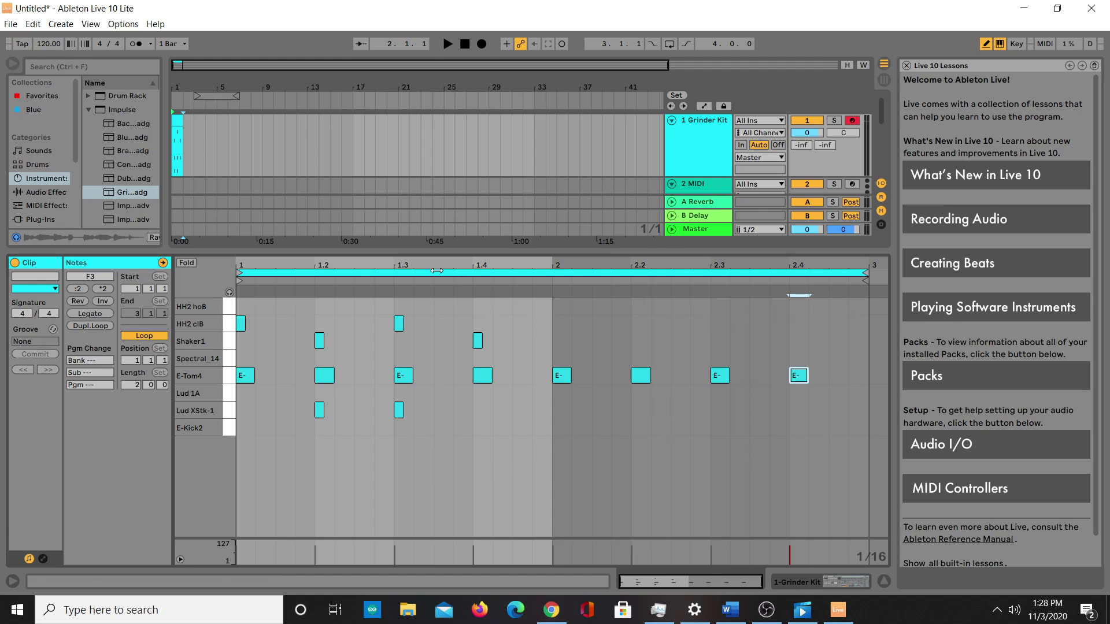
# Stretch the Grinder Kit clip in the arrangement to the start of bar 3 and play it through
pyautogui.click(181, 121)
pyautogui.moveTo(181, 122); pyautogui.dragTo(194, 122)
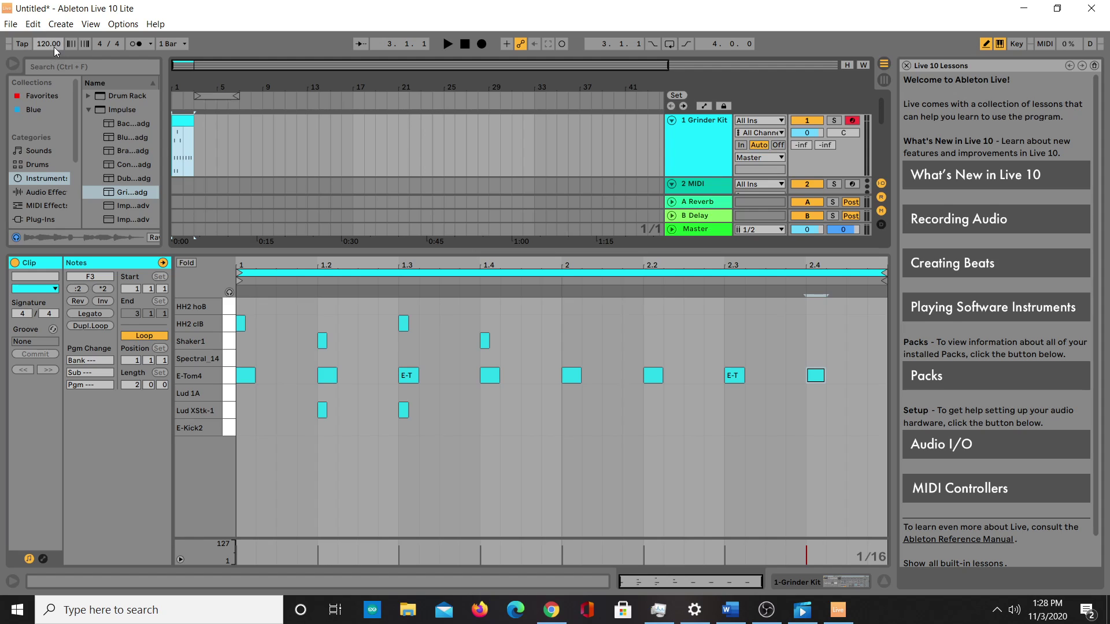
pyautogui.click(447, 44)
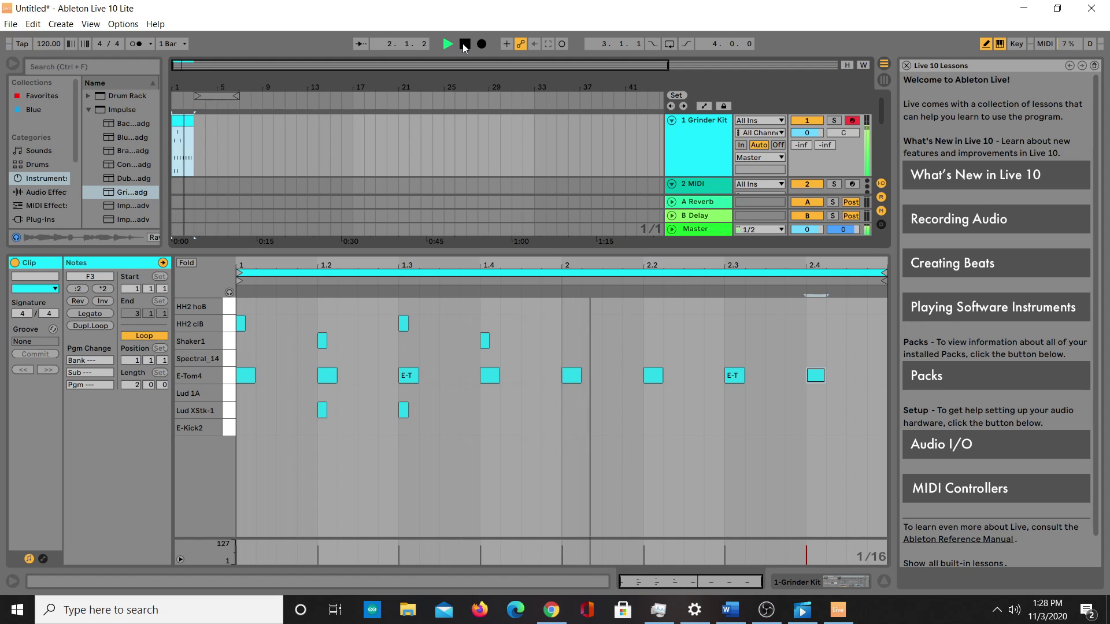
pyautogui.click(464, 45)
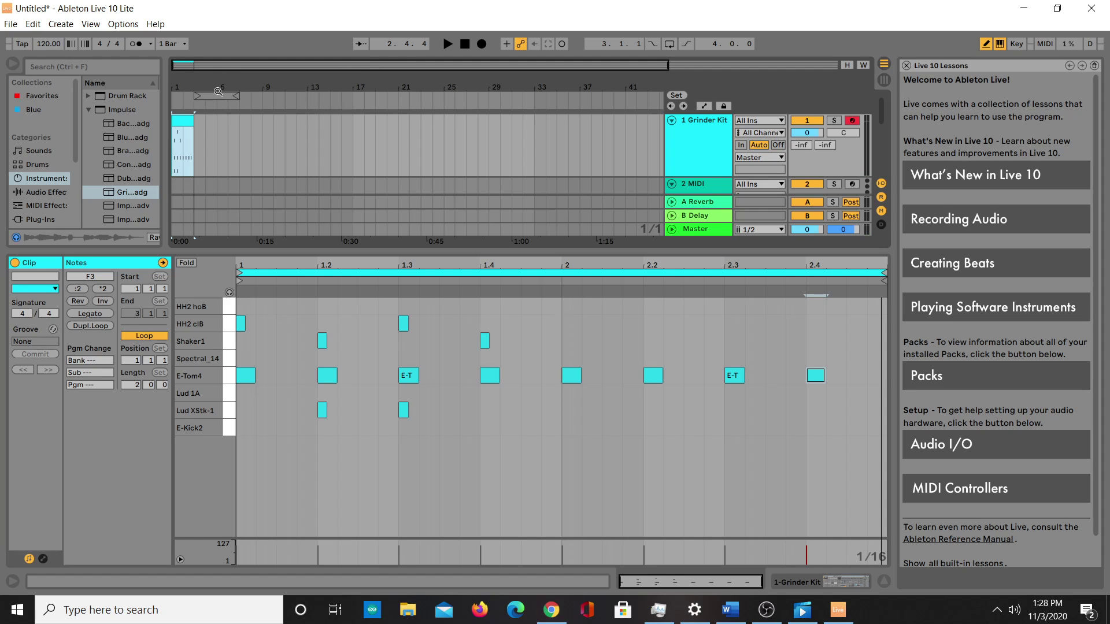
# Set the arrangement loop to cover bars 1 and 2, enable looping and start playback
pyautogui.moveTo(221, 96); pyautogui.dragTo(190, 96)
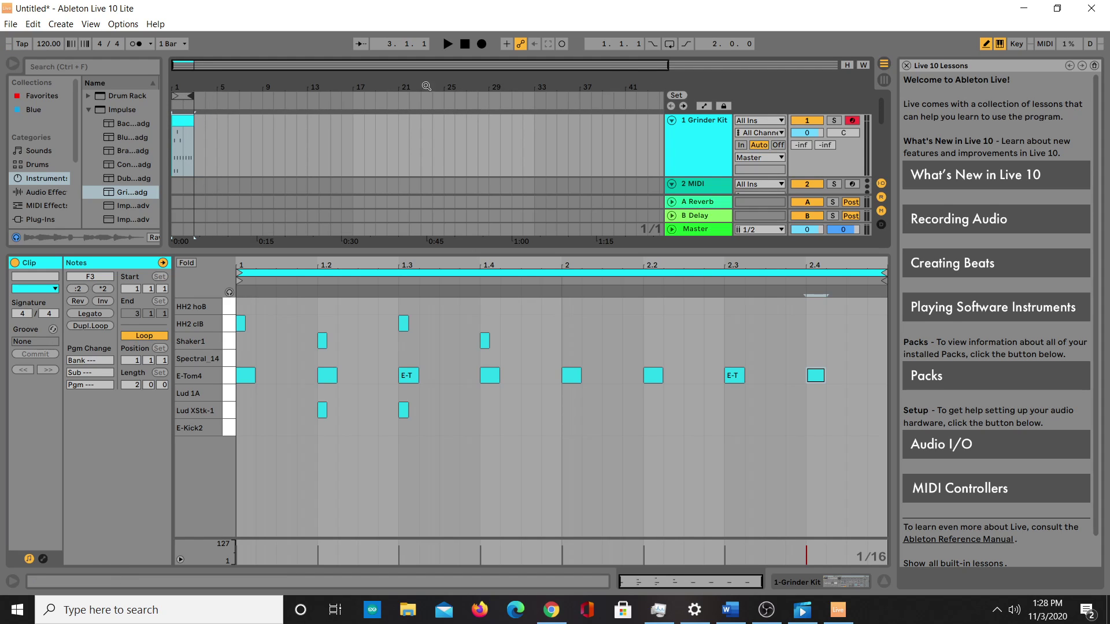
pyautogui.click(671, 44)
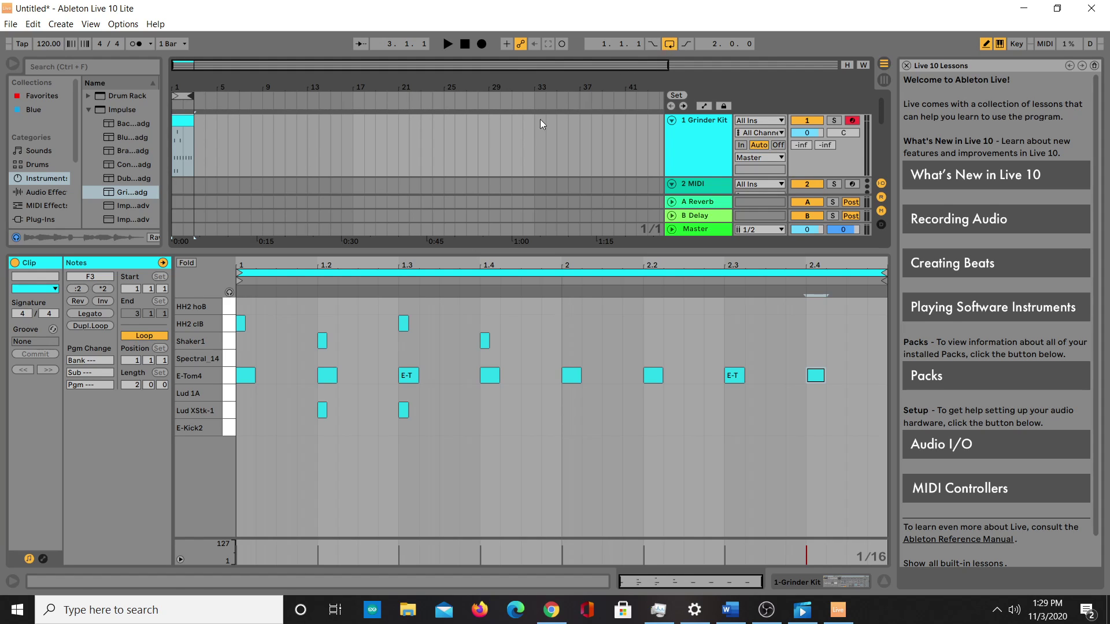
pyautogui.click(451, 43)
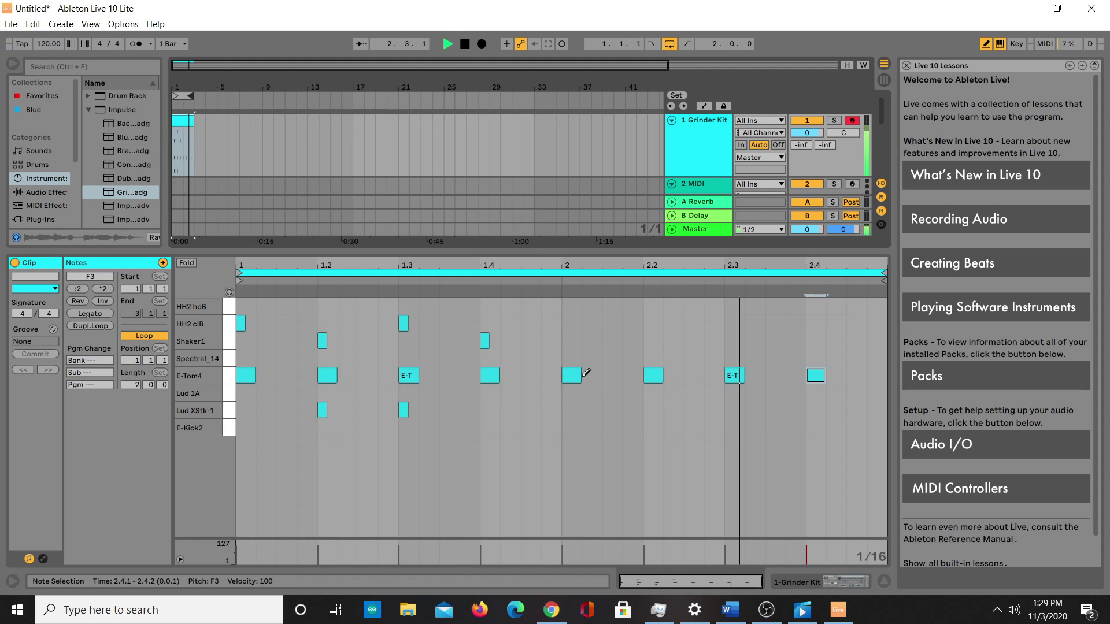
# Draw sixteenth-length Lud XStk-1 notes at the start of bar 2 and at 2.3
pyautogui.click(572, 410)
pyautogui.click(653, 410)
pyautogui.click(653, 409)
pyautogui.click(734, 410)
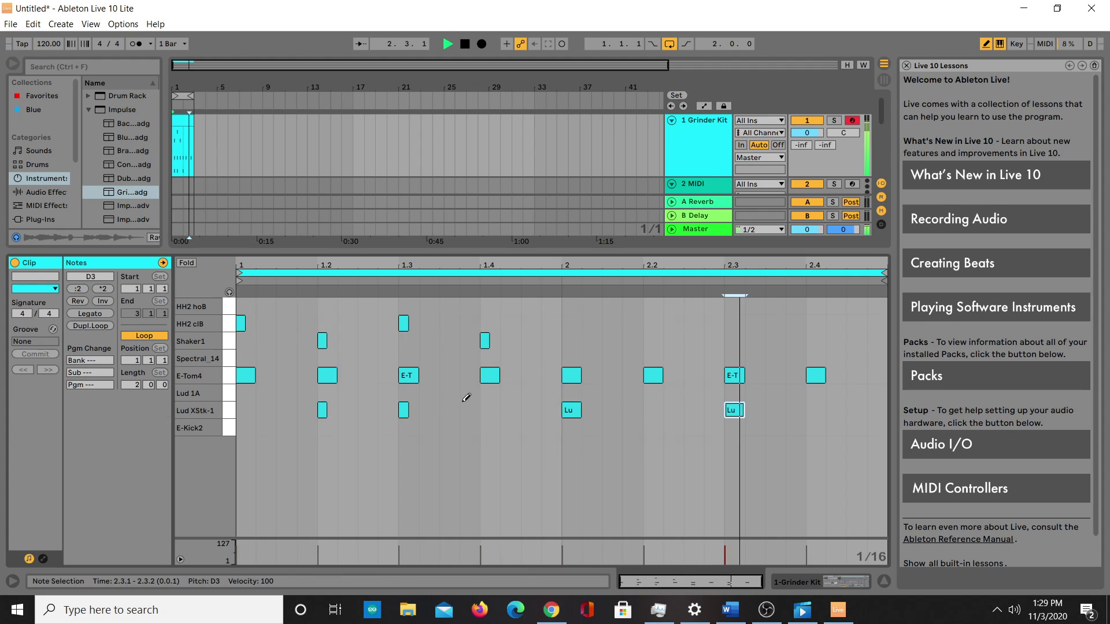
# Replace the short Lud XStk-1 notes in bar 1 with sixteenth notes at 1 and 1.3, and stop playback
pyautogui.click(404, 414)
pyautogui.click(405, 413)
pyautogui.click(323, 411)
pyautogui.click(245, 410)
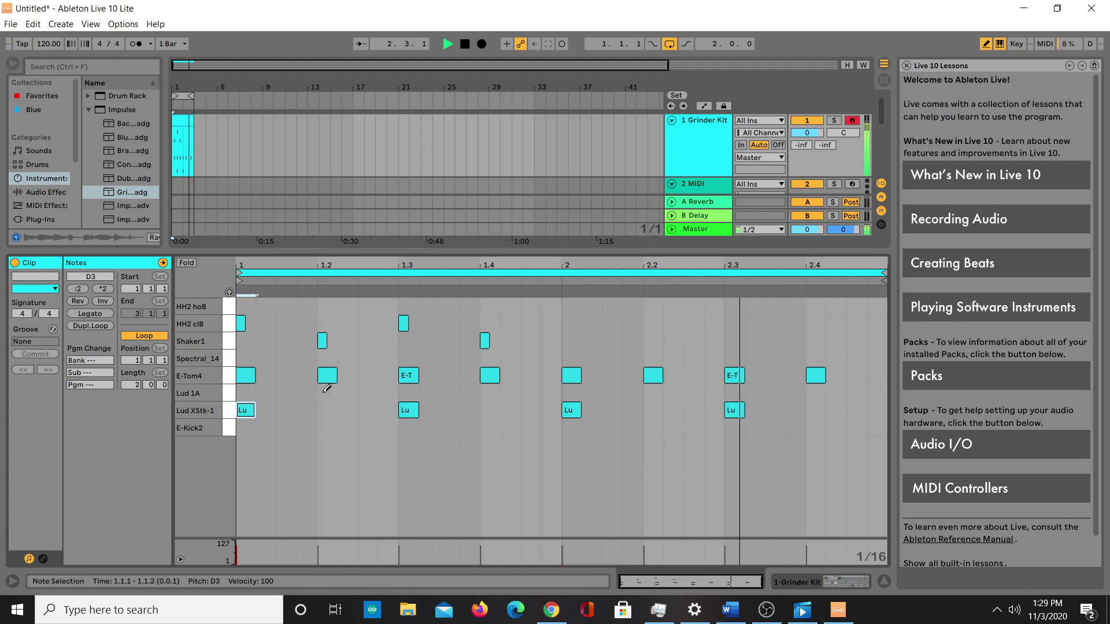
pyautogui.click(461, 44)
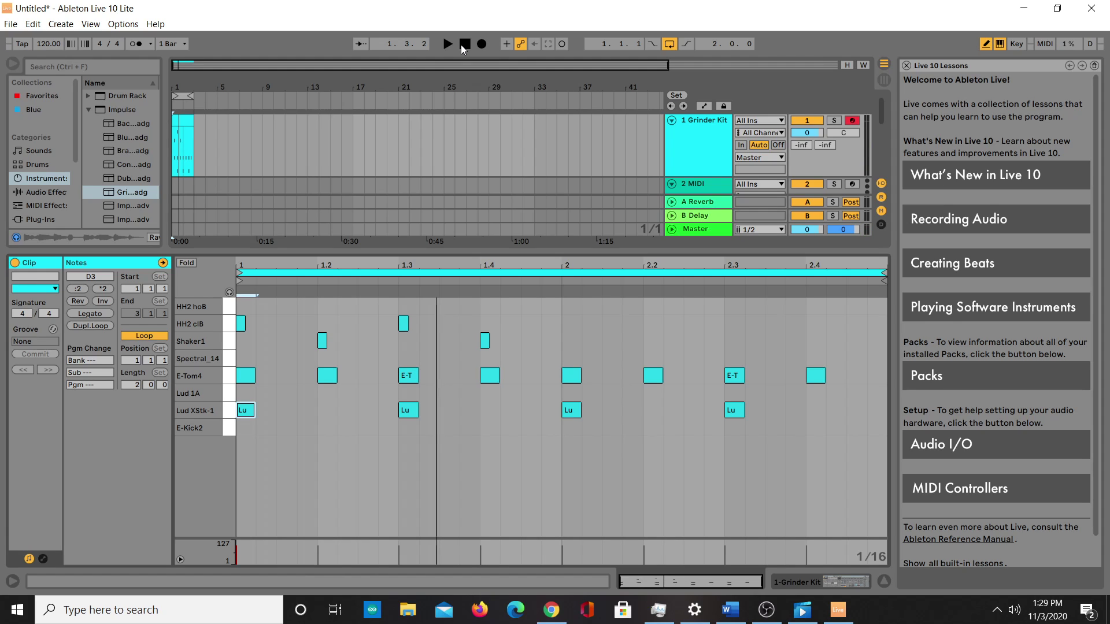
# Remove the Shaker1 note at 1.4 and draw a sixteenth-length Shaker1 note at the start of bar 2
pyautogui.click(484, 340)
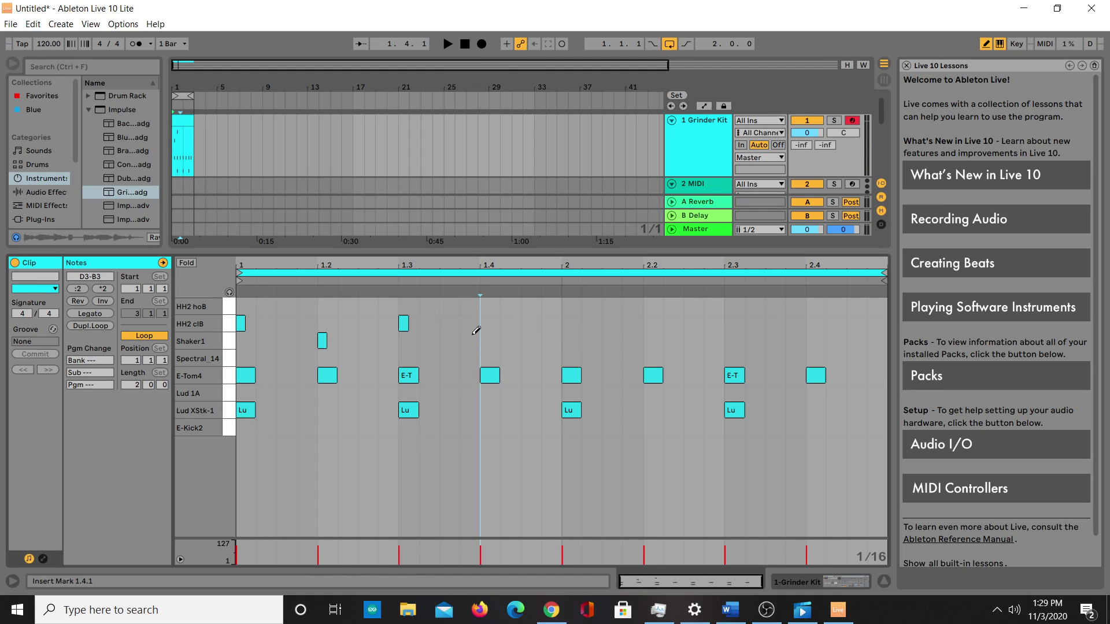
pyautogui.click(571, 340)
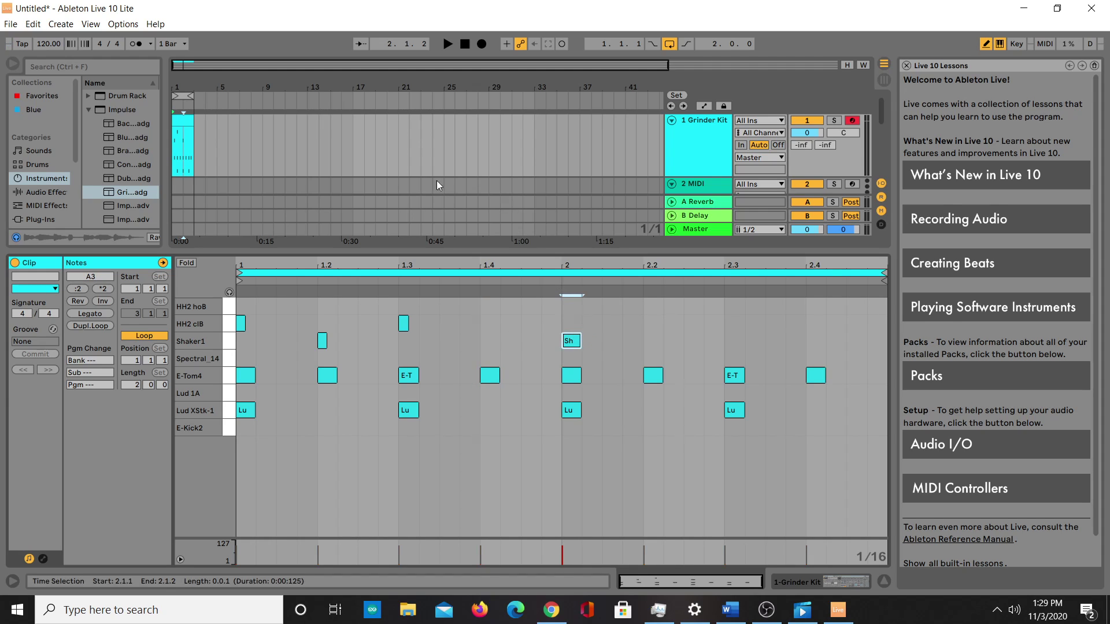
# Lengthen the Shaker1 note at 1.2 and the HH2 clB notes at 1 and 1.3 to a sixteenth note each
pyautogui.click(322, 341)
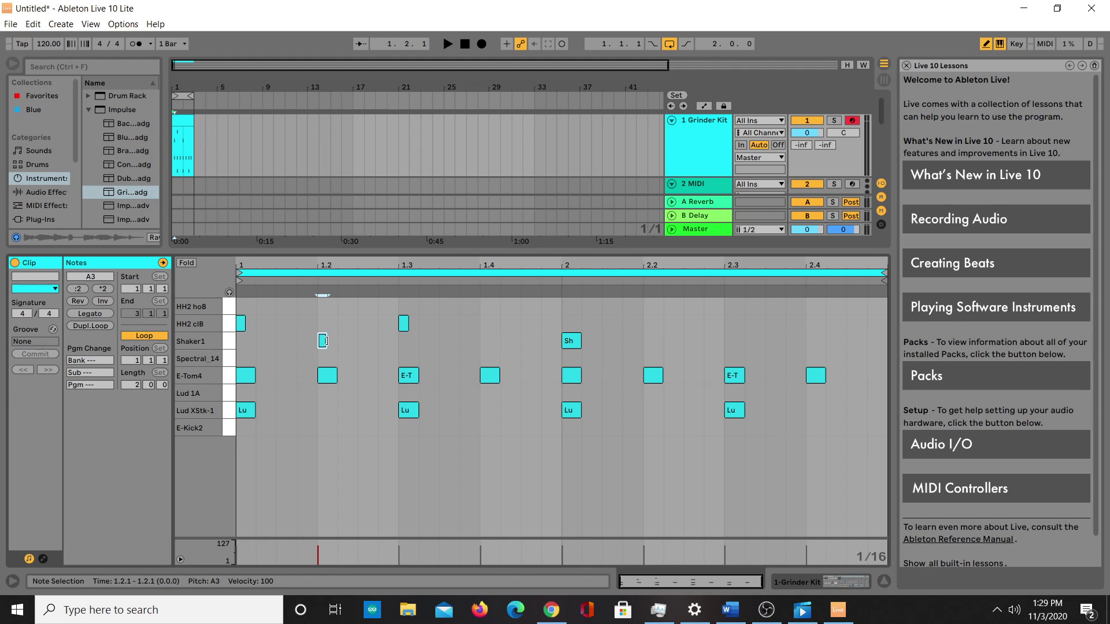
pyautogui.moveTo(327, 337); pyautogui.dragTo(338, 337)
pyautogui.moveTo(400, 324); pyautogui.dragTo(409, 321)
pyautogui.click(241, 319)
pyautogui.click(241, 319)
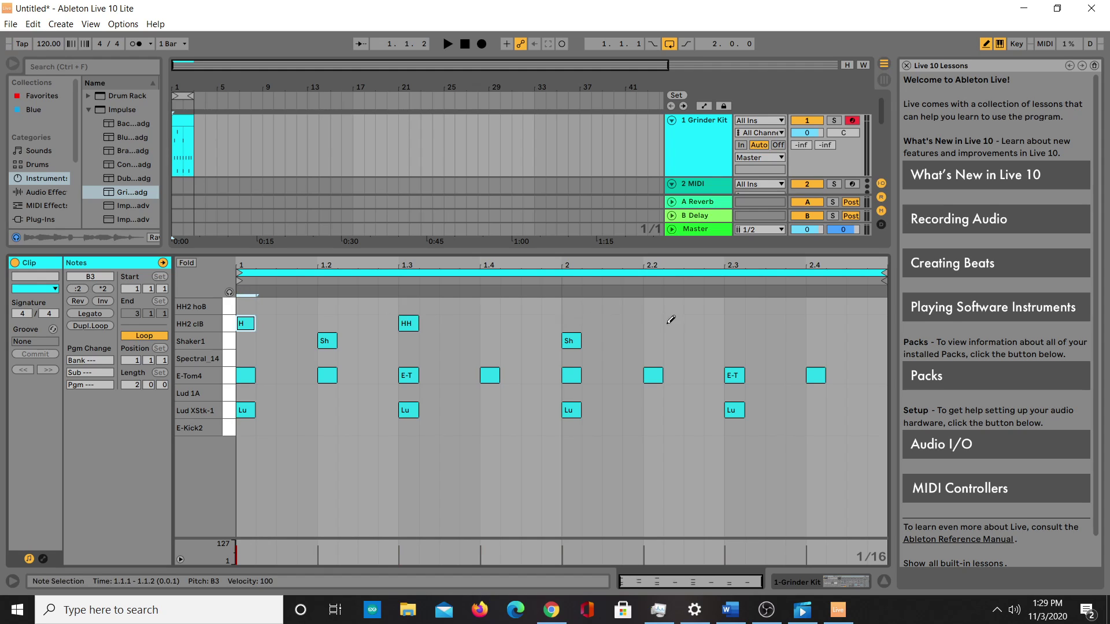
# Draw a Shaker1 note at 2.3 and an HH2 clB note at 2.4, and play the looped beat
pyautogui.click(738, 339)
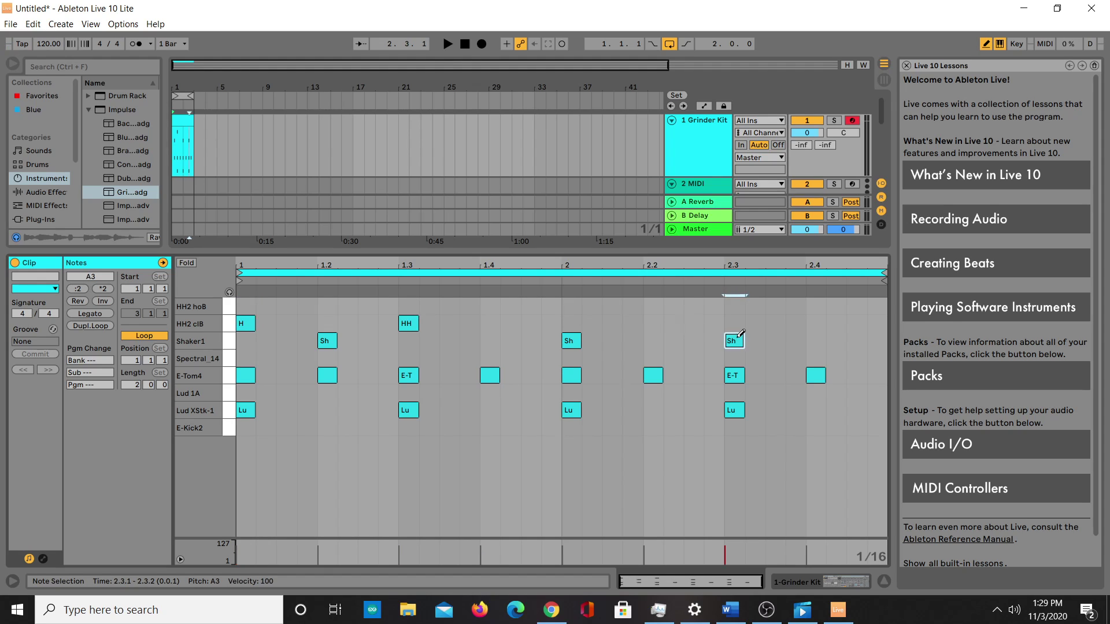
pyautogui.click(810, 319)
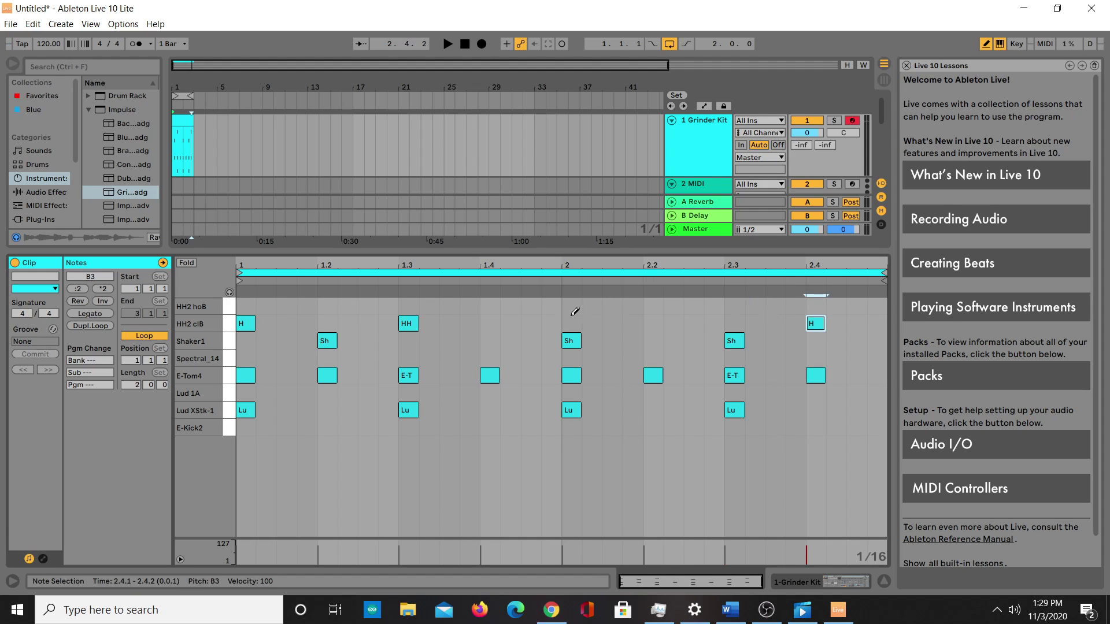
pyautogui.click(446, 44)
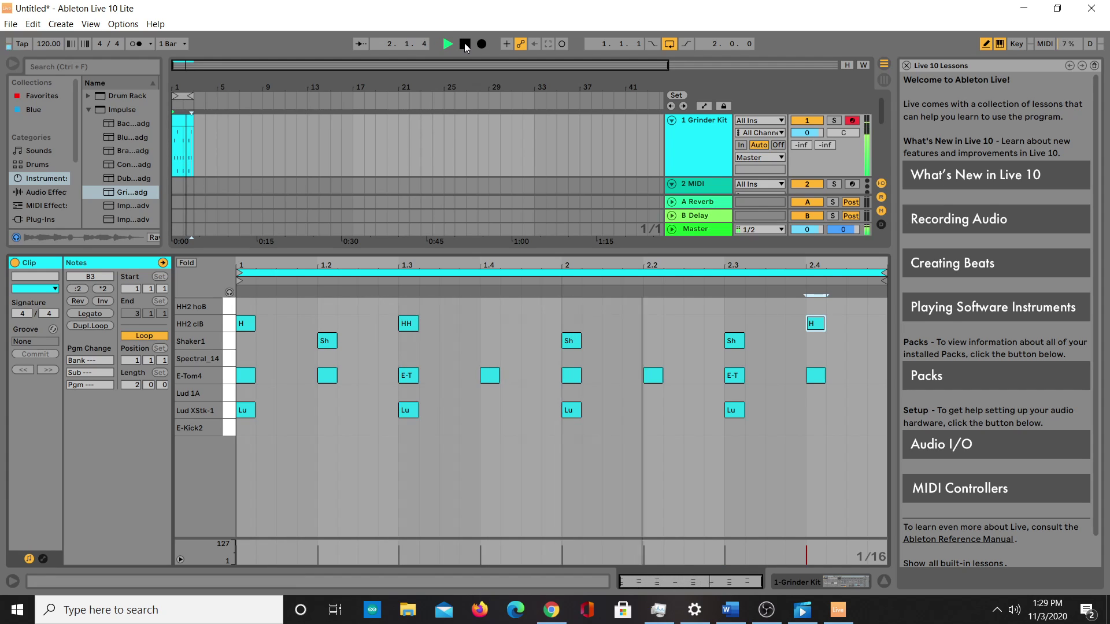
pyautogui.click(465, 45)
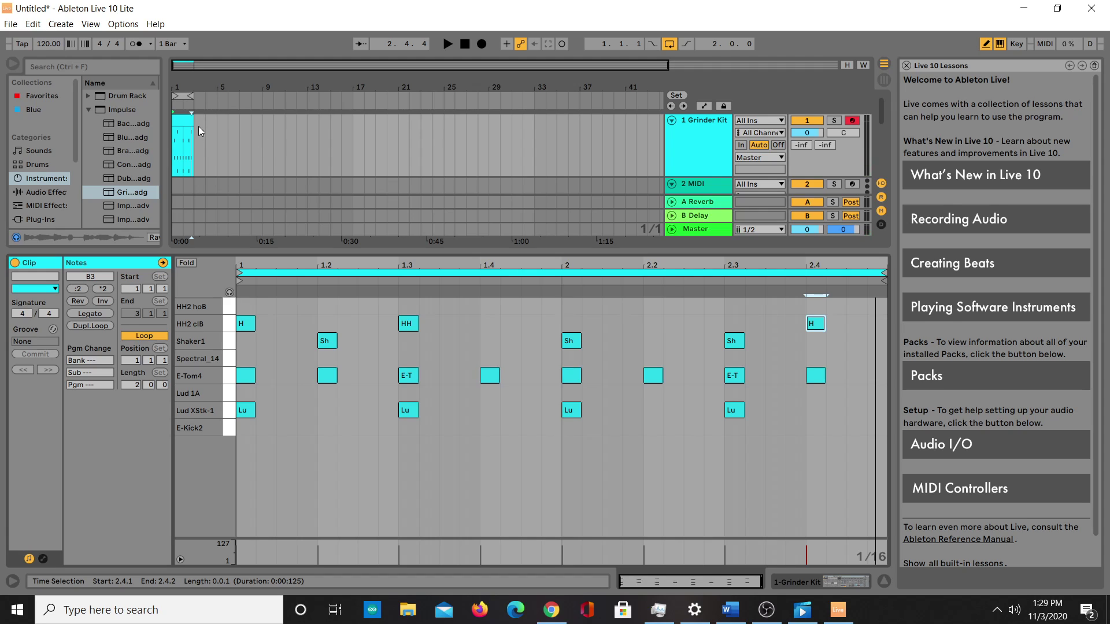
# Stretch the Grinder Kit clip to the start of bar 17 and play it with the arrangement loop switched off
pyautogui.click(157, 337)
pyautogui.click(158, 336)
pyautogui.moveTo(192, 120); pyautogui.dragTo(263, 132)
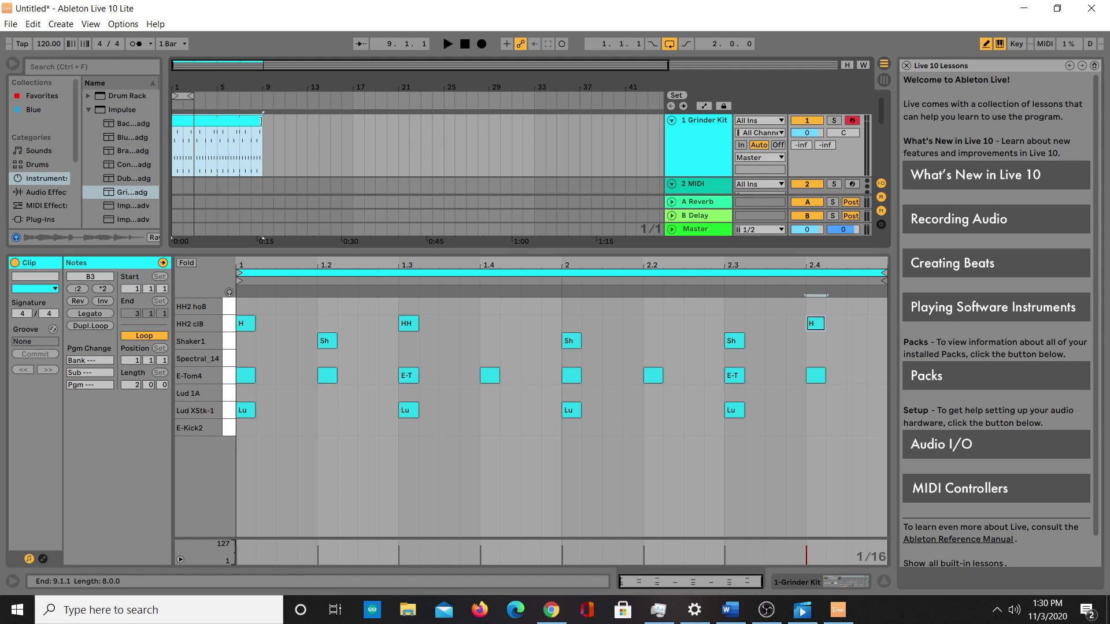
pyautogui.moveTo(261, 121); pyautogui.dragTo(355, 126)
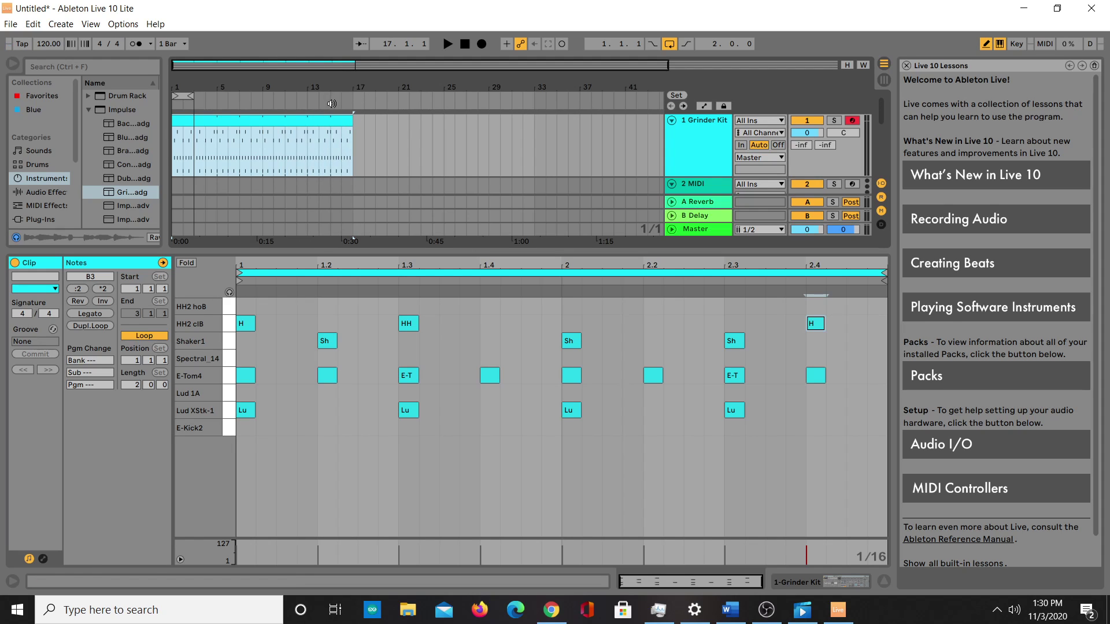
pyautogui.click(447, 44)
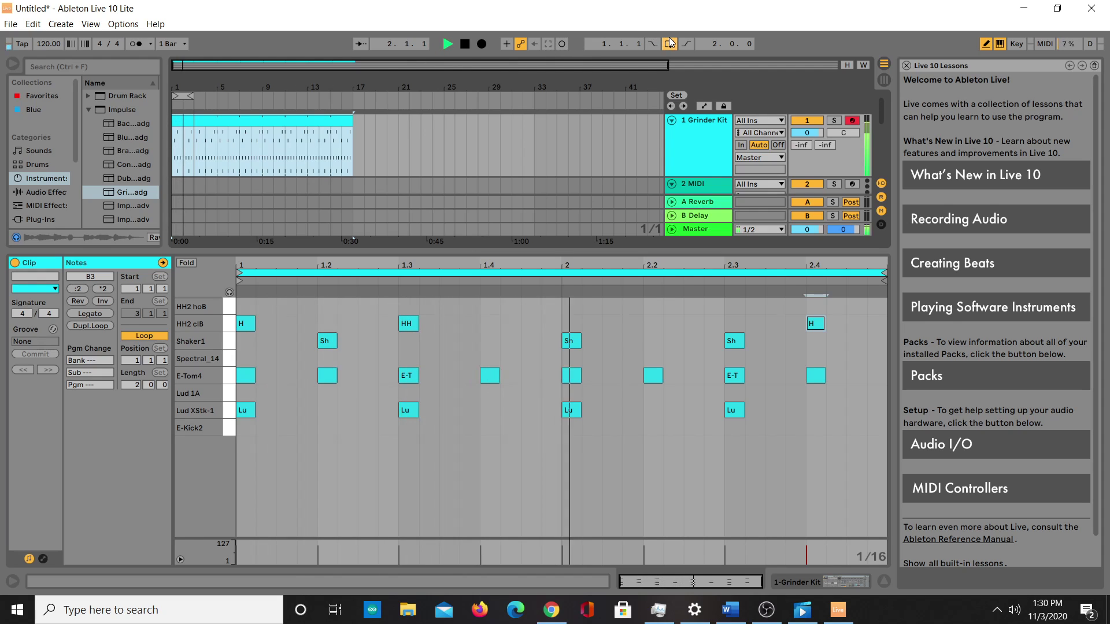
pyautogui.click(466, 46)
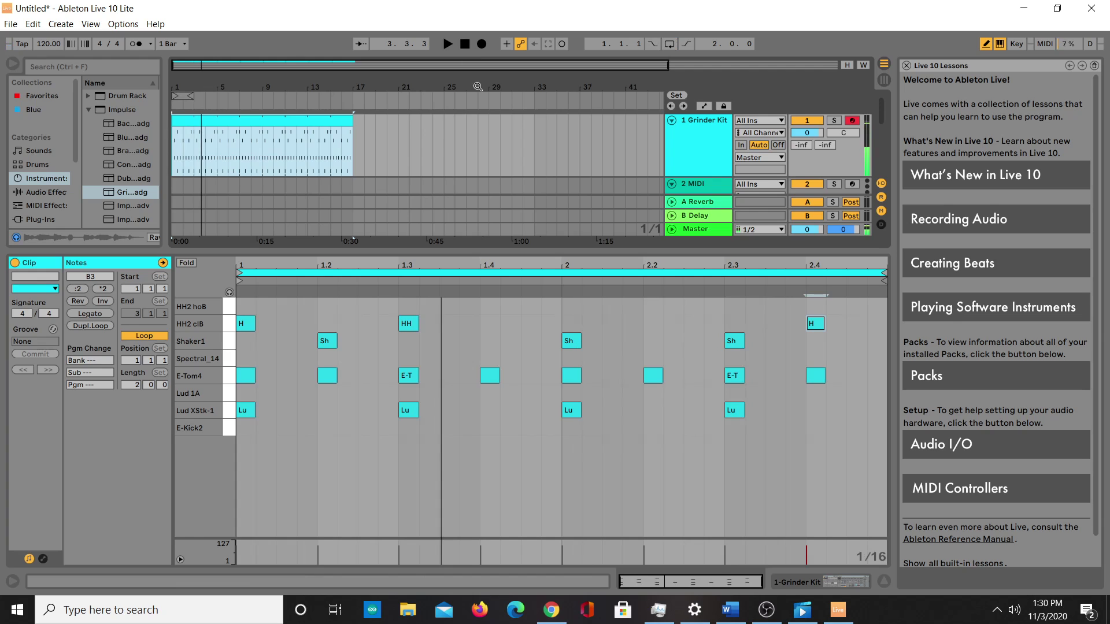
# Load the Burned Bass preset from the Instrument Rack's Bass folder onto the 2 MIDI track
pyautogui.moveTo(796, 252); pyautogui.dragTo(796, 406)
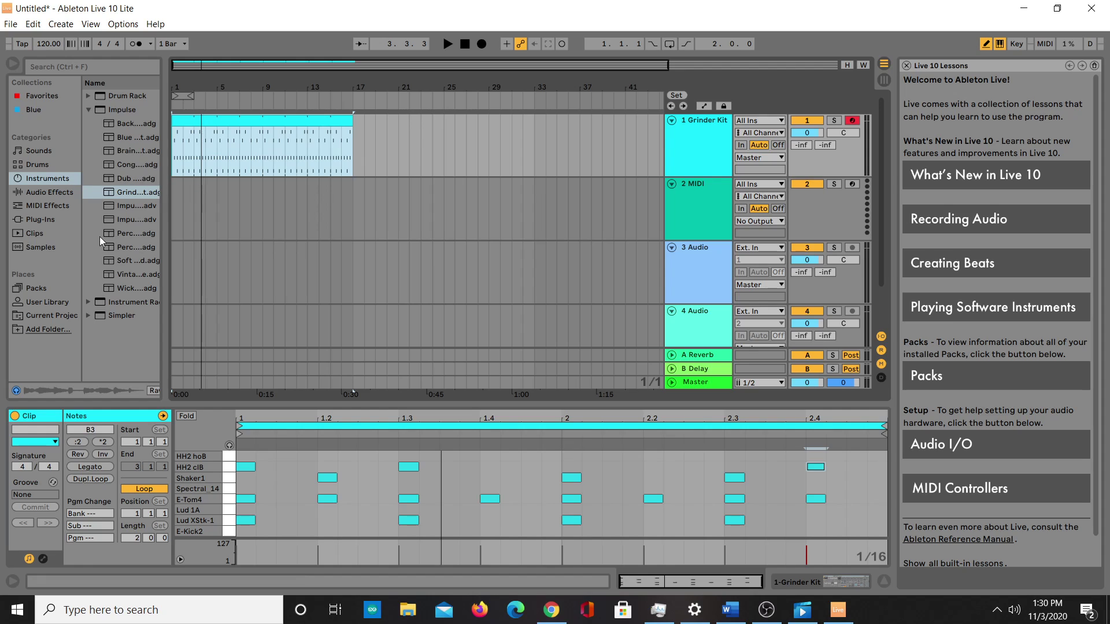
pyautogui.click(87, 109)
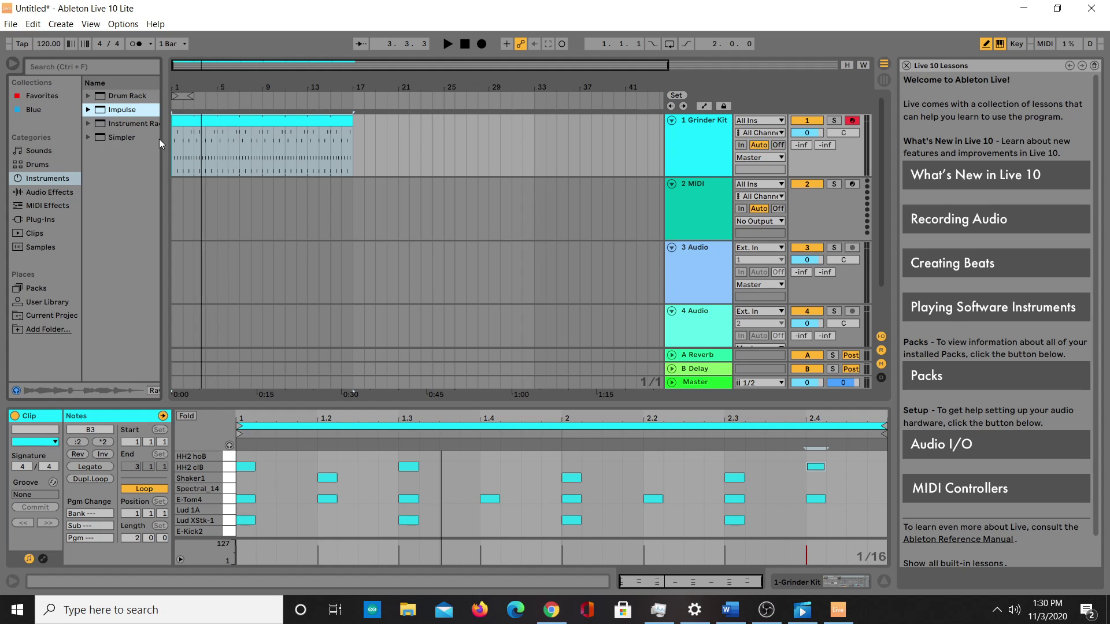
pyautogui.moveTo(161, 140); pyautogui.dragTo(185, 140)
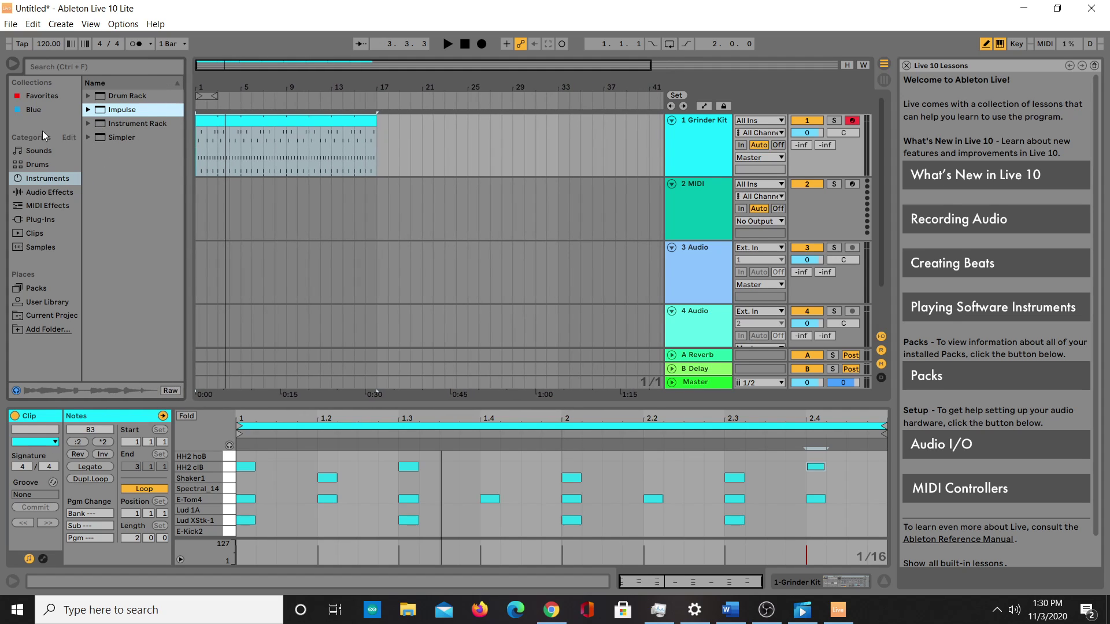
pyautogui.click(92, 123)
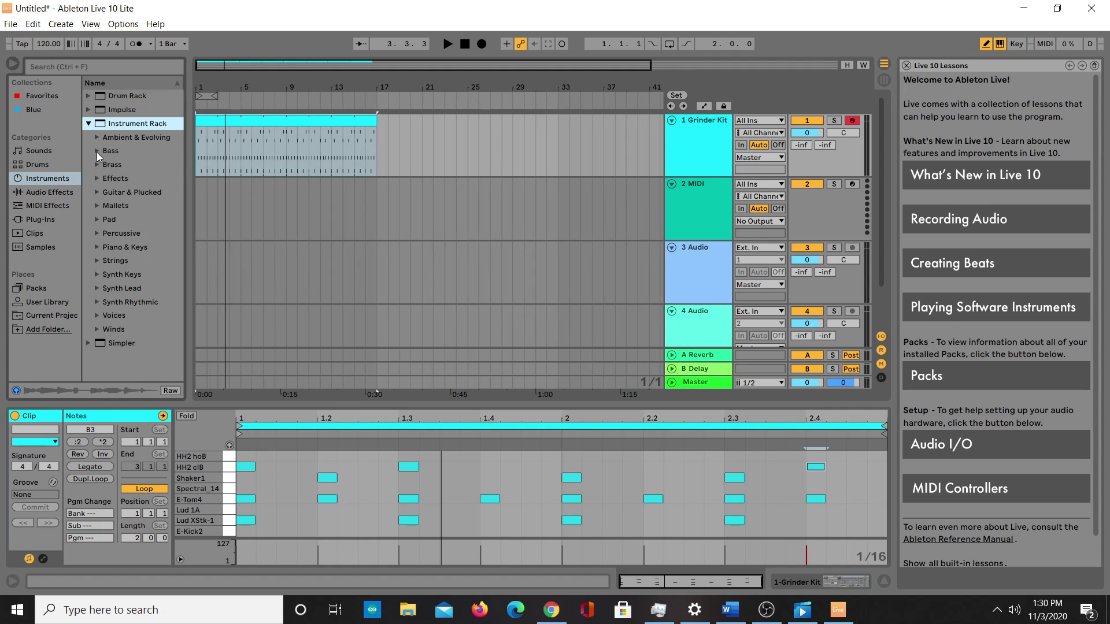
pyautogui.click(97, 152)
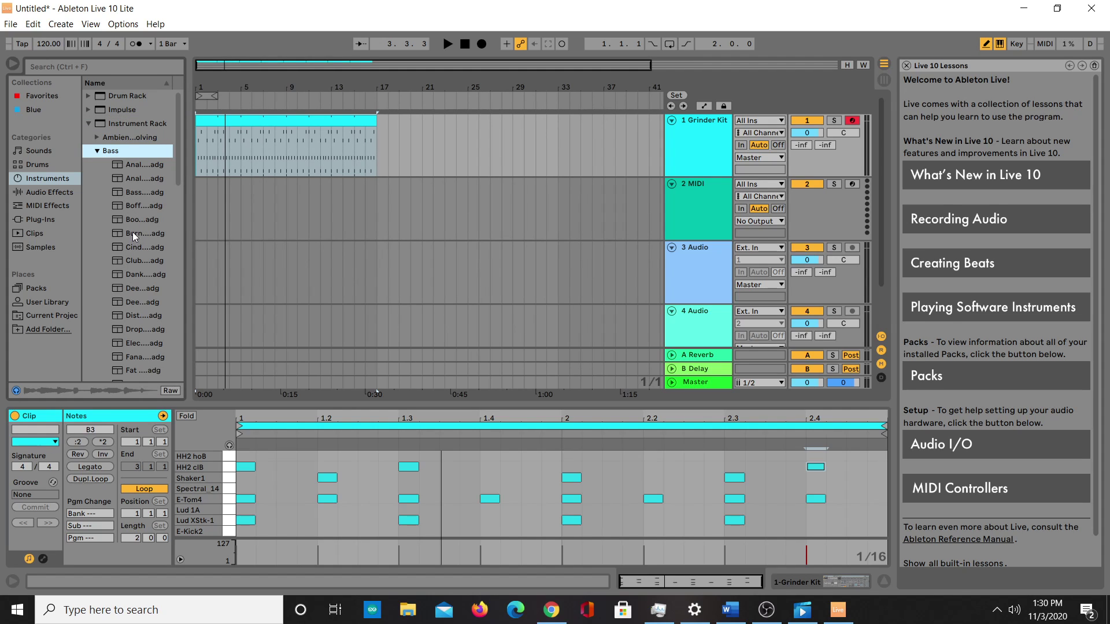
pyautogui.moveTo(133, 231); pyautogui.dragTo(236, 204)
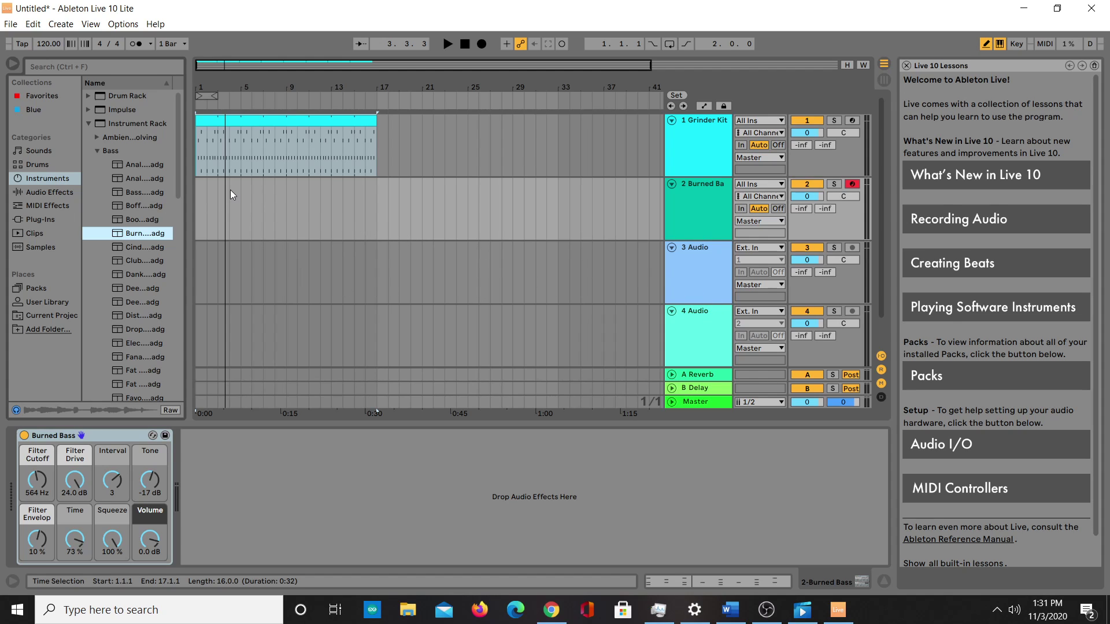
# Create a one-bar MIDI clip at bar 1 of the Burned Bass track and enlarge its note editor
pyautogui.doubleClick(201, 196)
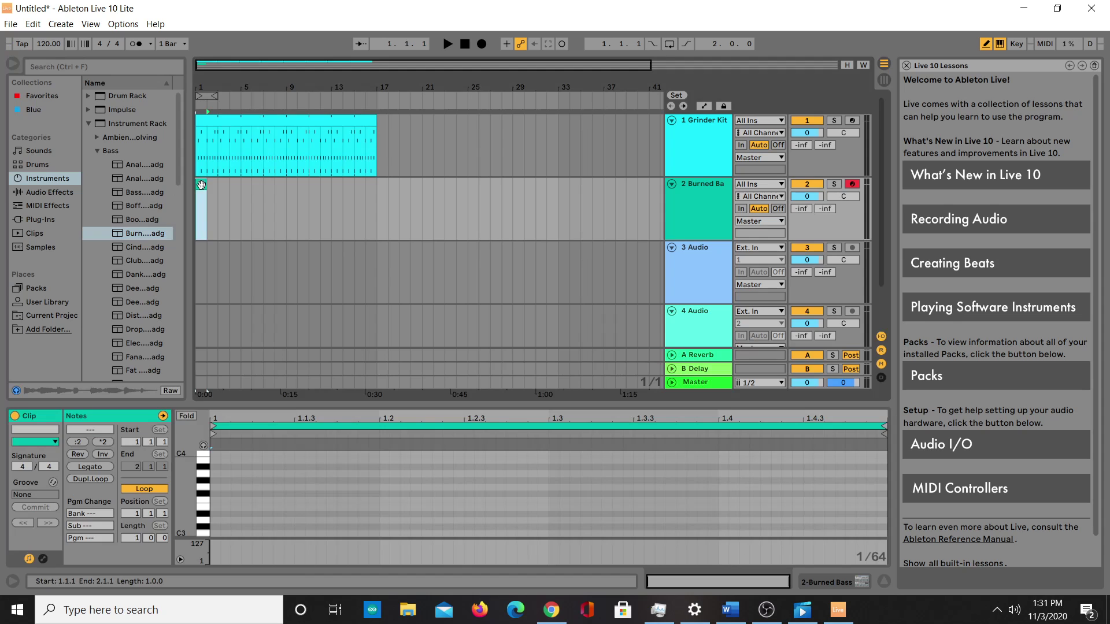
pyautogui.moveTo(386, 402); pyautogui.dragTo(400, 329)
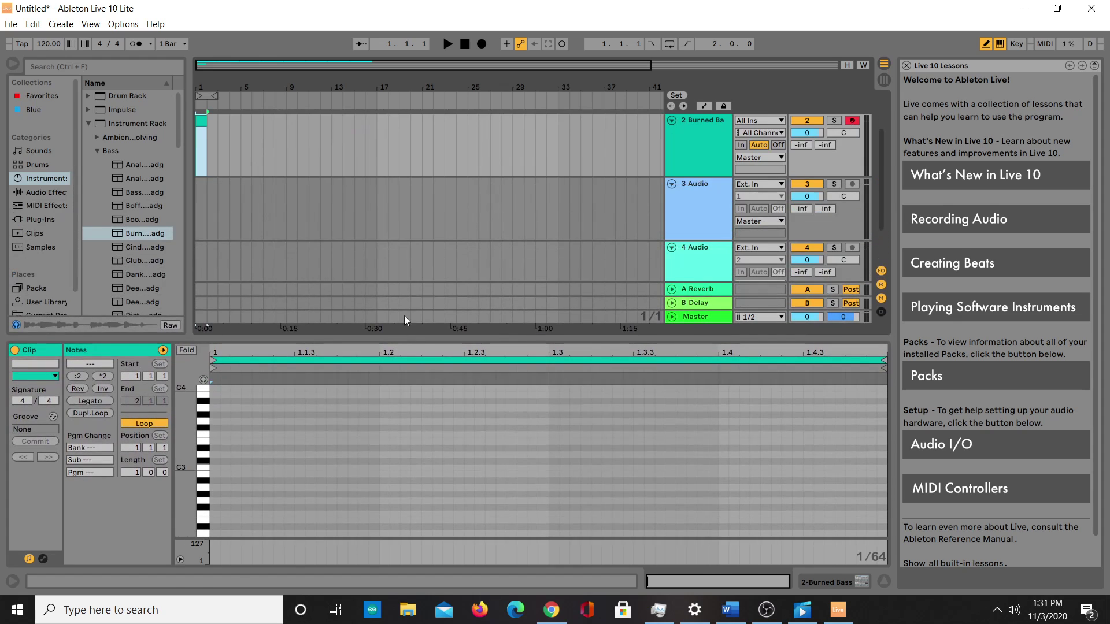
pyautogui.scroll(2, 411, 277)
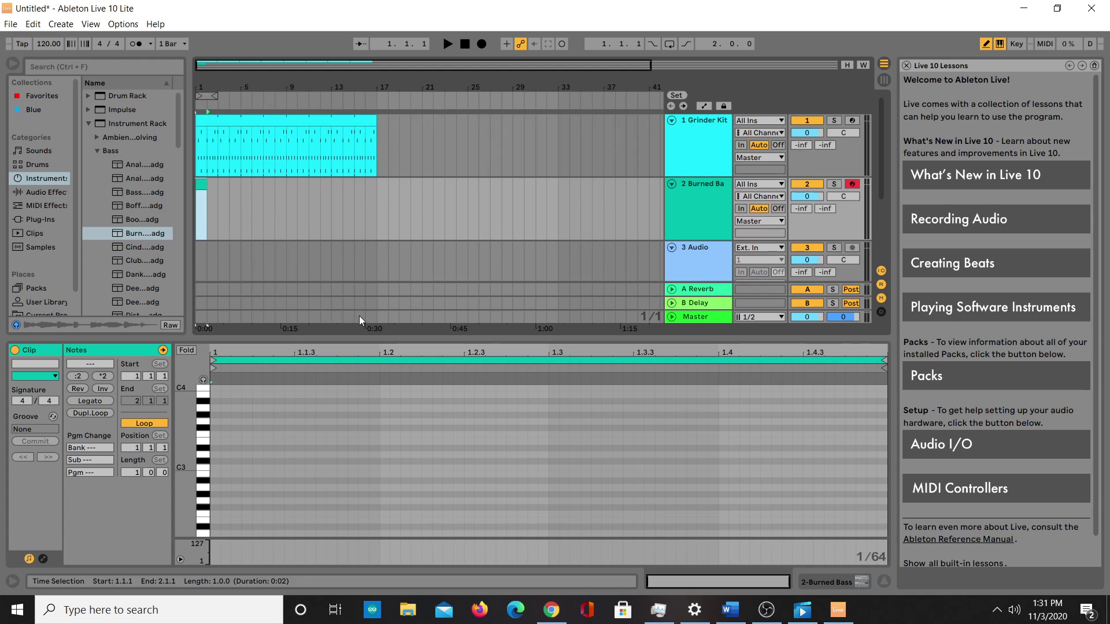
pyautogui.moveTo(483, 341); pyautogui.dragTo(483, 238)
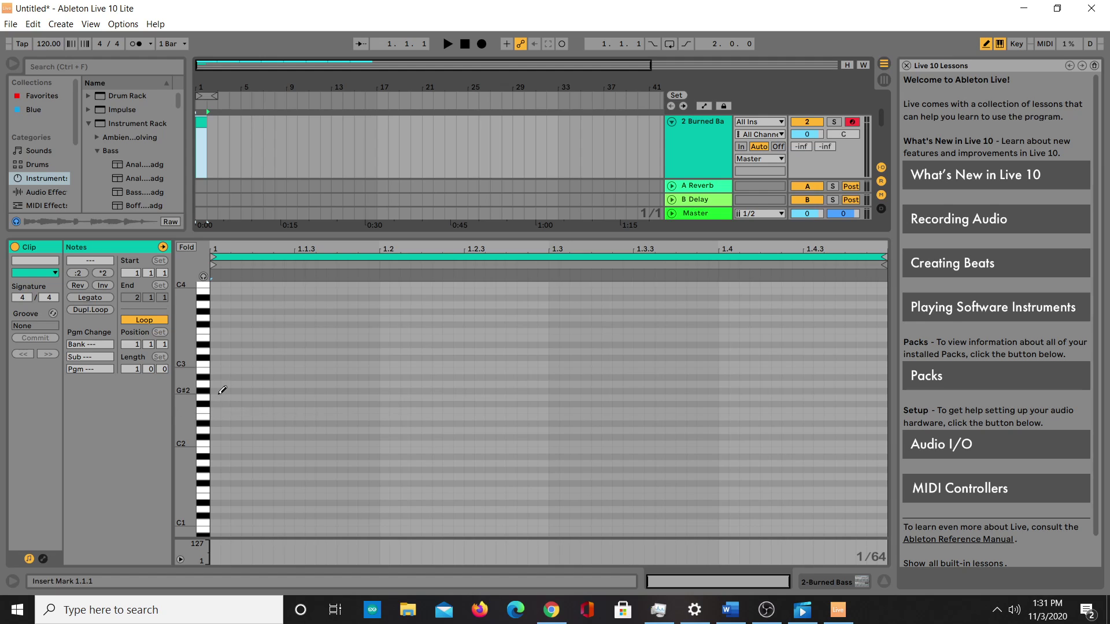
# Draw four consecutive quarter notes in the bass clip: A2 at 1, D2 at 1.2, F2 at 1.3 and G2 at 1.4
pyautogui.moveTo(222, 381); pyautogui.dragTo(381, 384)
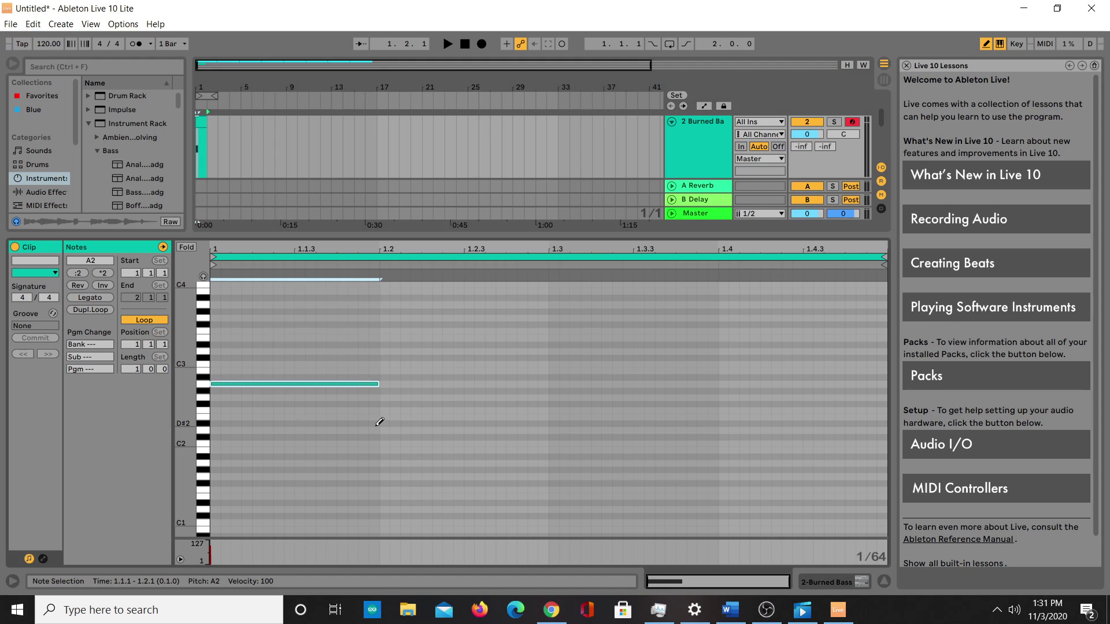
pyautogui.click(383, 430)
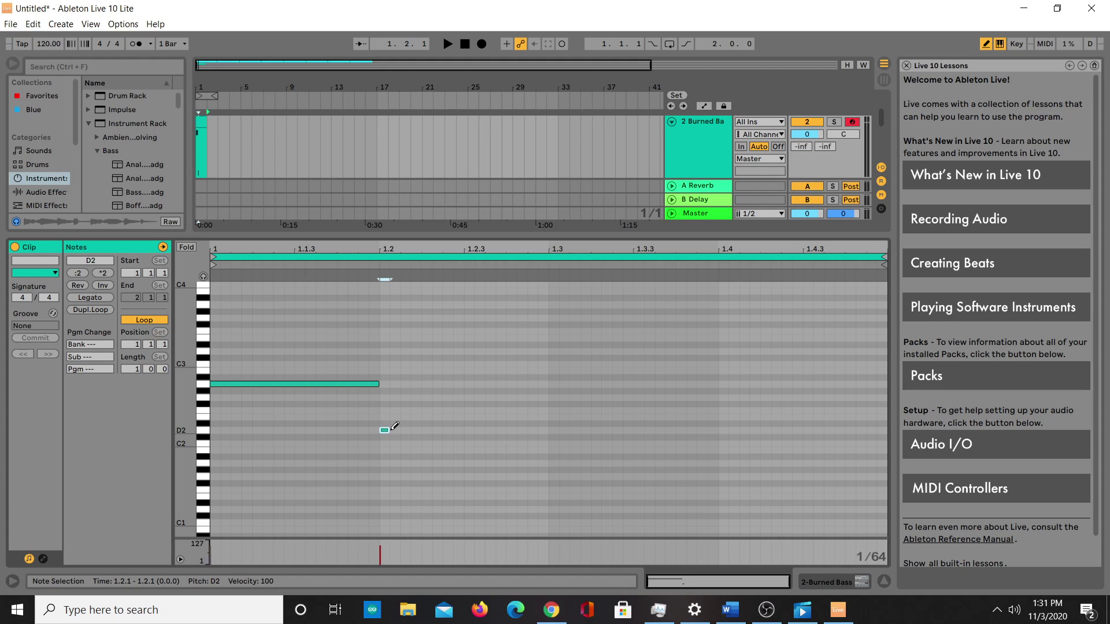
pyautogui.moveTo(386, 430); pyautogui.dragTo(718, 411)
pyautogui.click(552, 410)
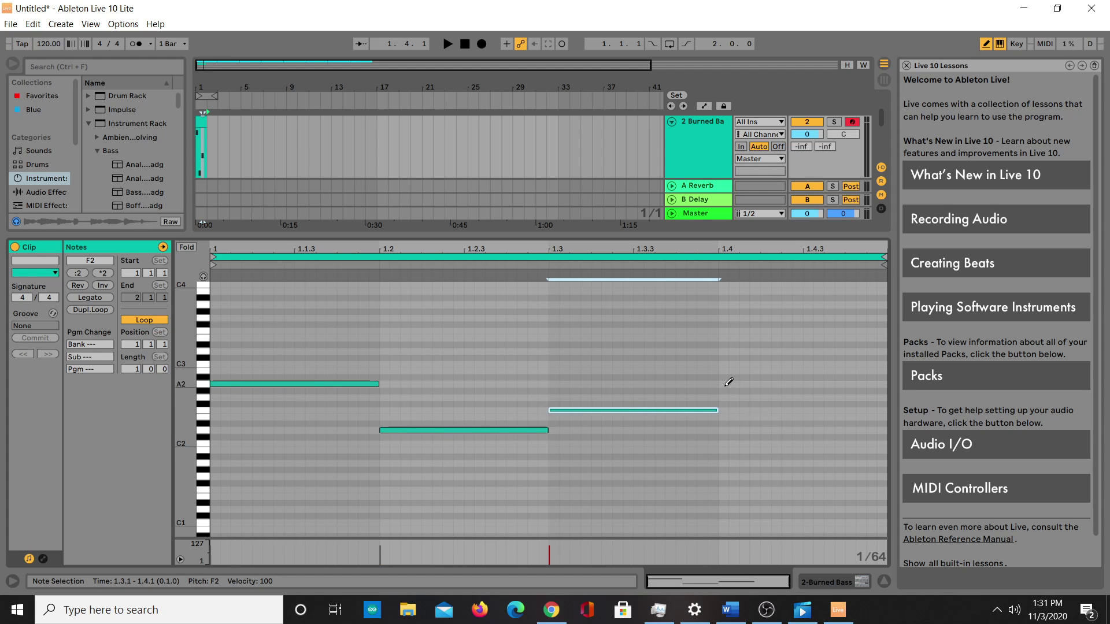
pyautogui.click(726, 396)
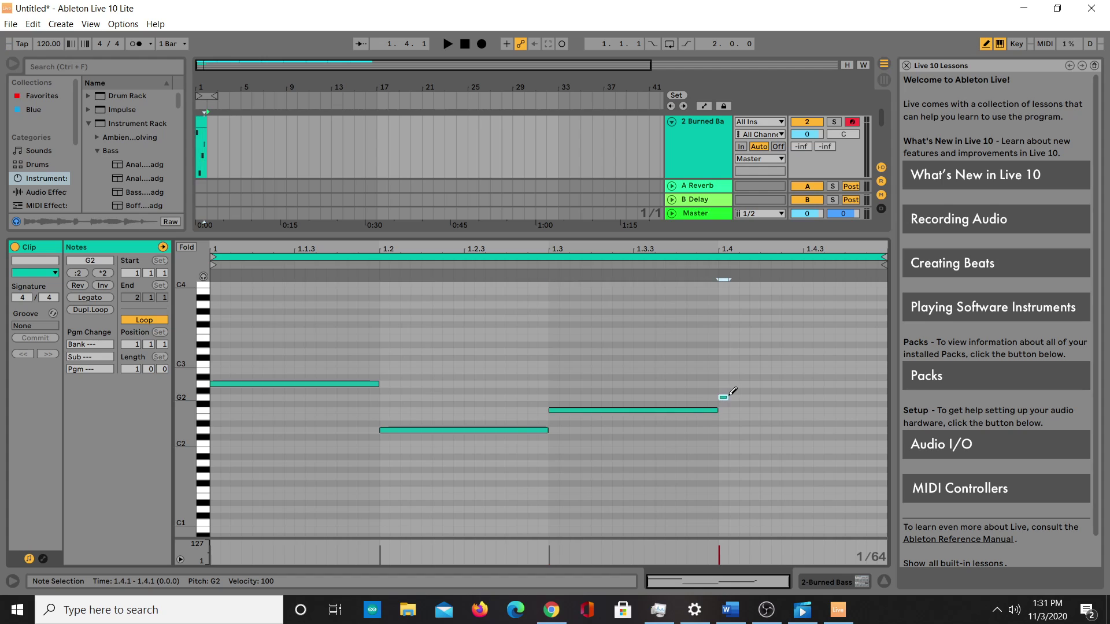
pyautogui.moveTo(727, 396); pyautogui.dragTo(887, 395)
# Play the one-bar bass line together with the drum beat from the start
pyautogui.click(468, 43)
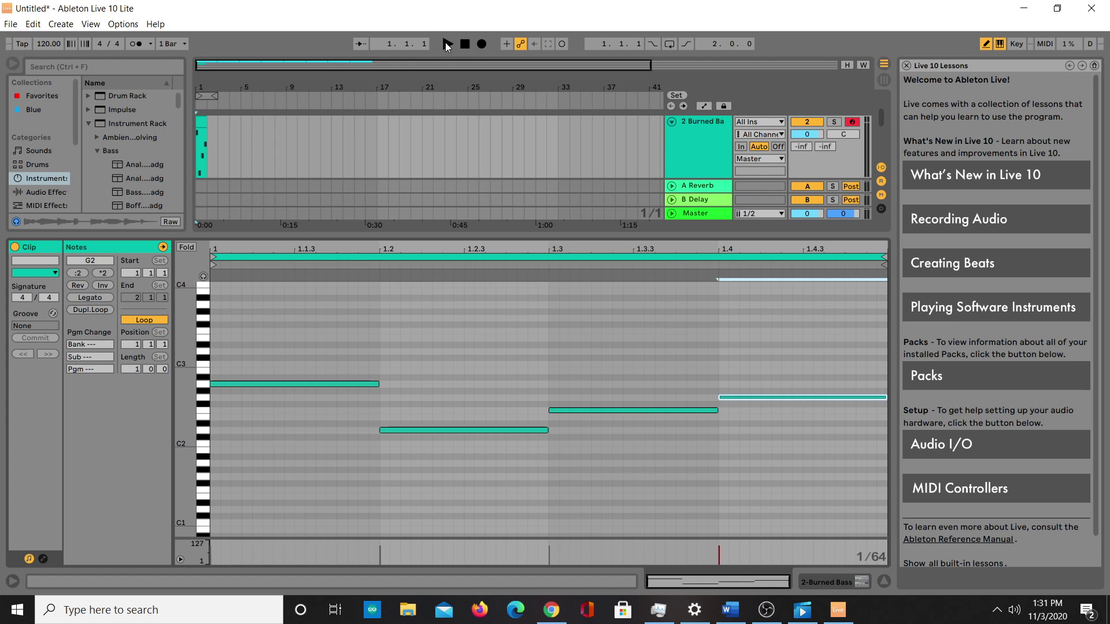
pyautogui.click(445, 43)
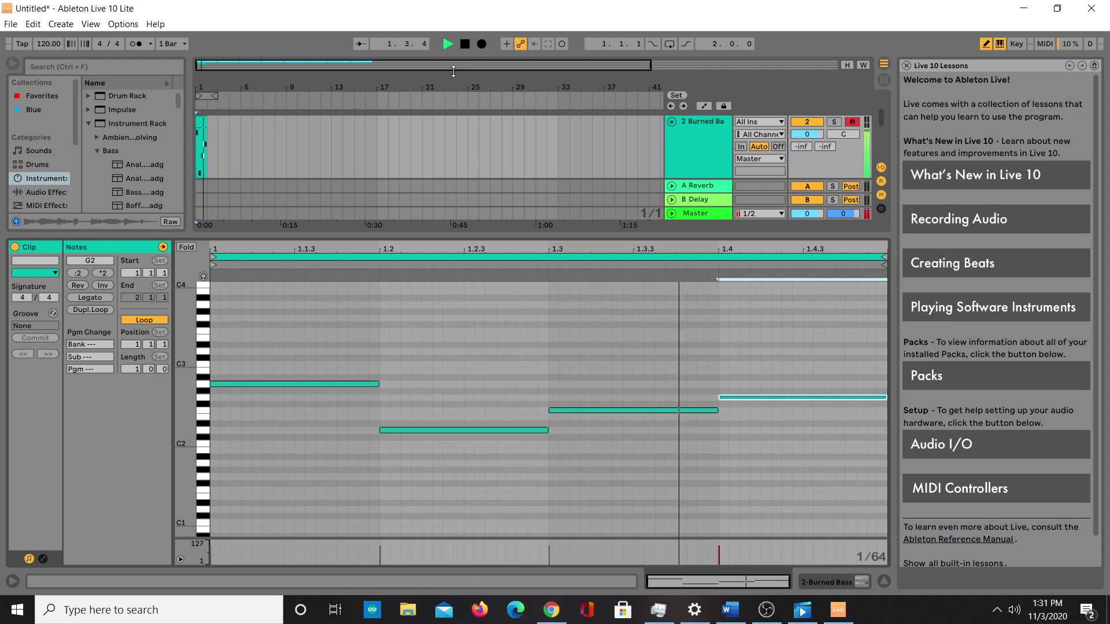
pyautogui.click(466, 44)
pyautogui.scroll(2, 459, 137)
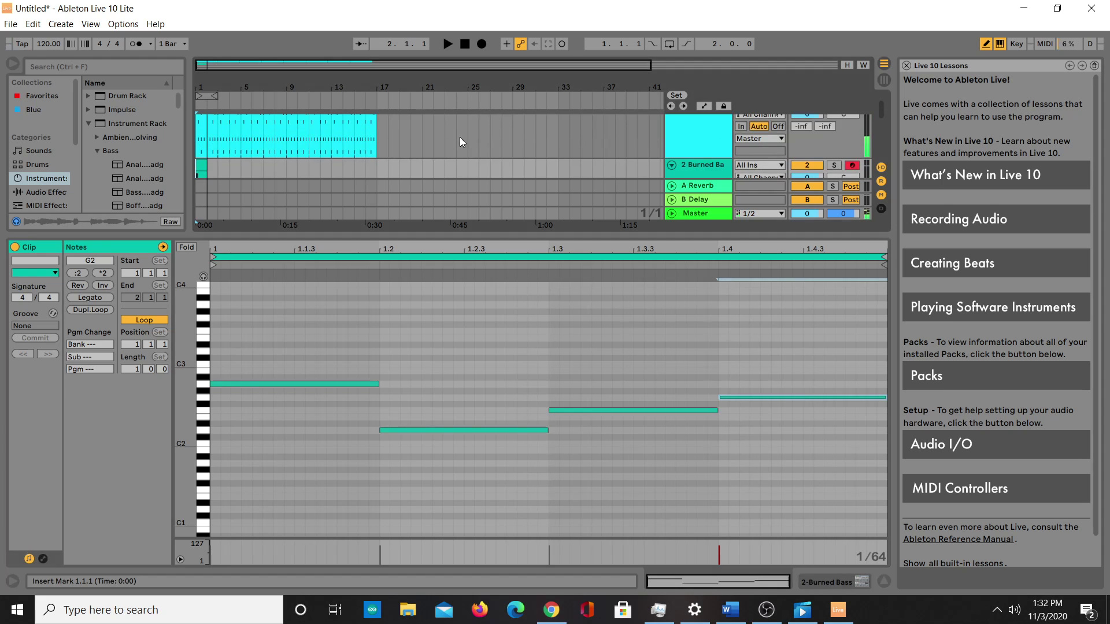
# Extend the looped Burned Bass clip to bar 17, level with the end of the drum clip, and play the result briefly
pyautogui.moveTo(498, 237); pyautogui.dragTo(498, 364)
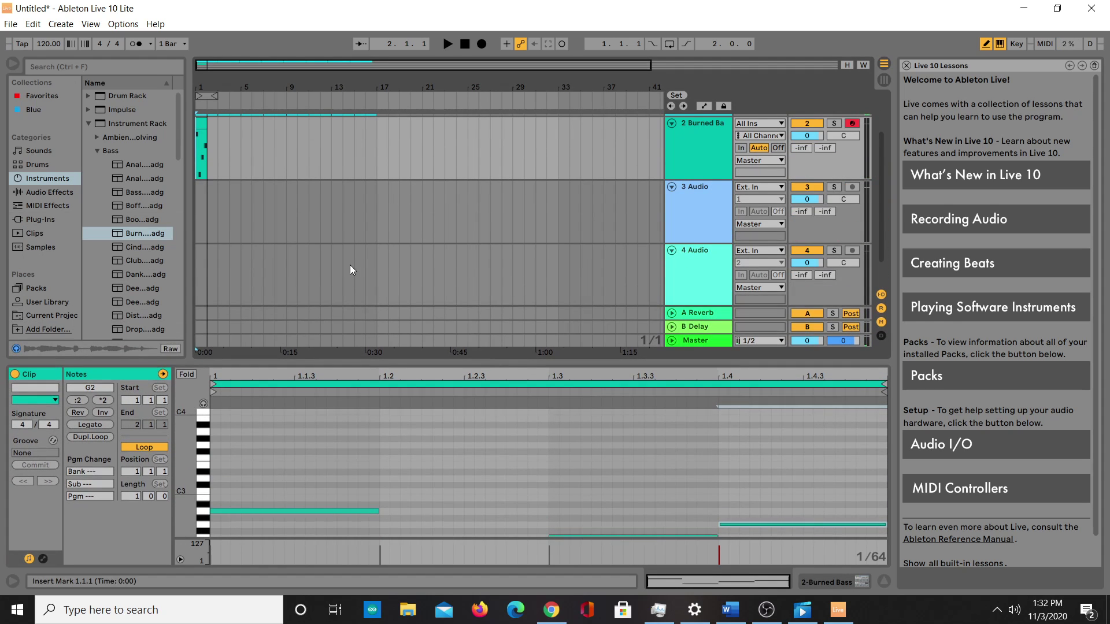
pyautogui.scroll(2, 350, 264)
pyautogui.scroll(1, 265, 214)
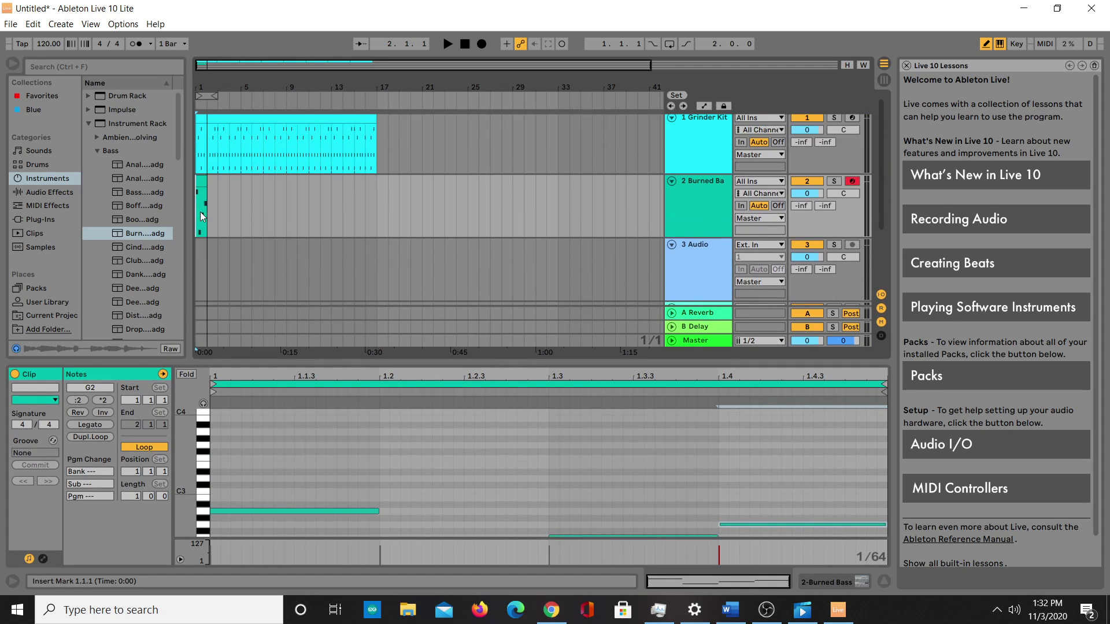
pyautogui.click(207, 181)
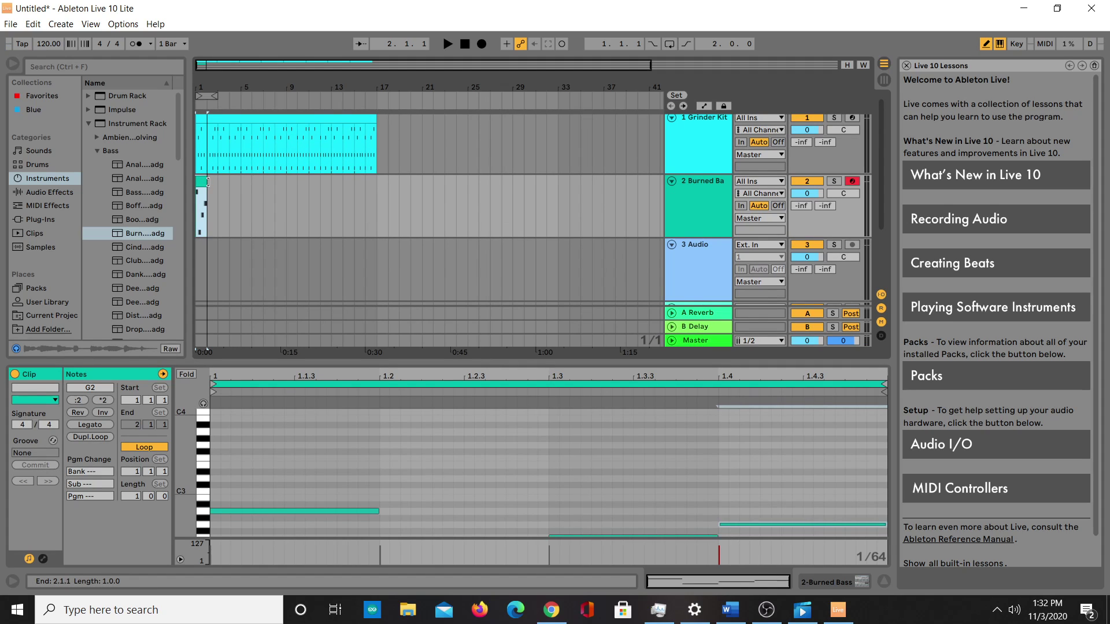
pyautogui.moveTo(207, 181)
pyautogui.mouseDown()
pyautogui.moveTo(387, 182)
pyautogui.moveTo(377, 183)
pyautogui.mouseUp()
pyautogui.scroll(1, 382, 162)
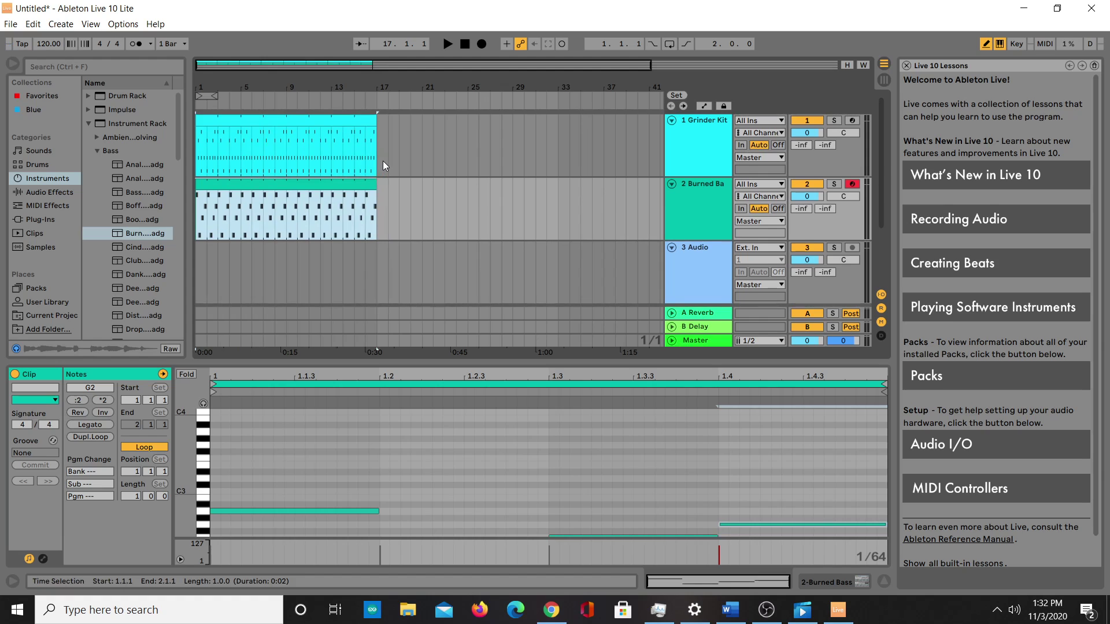
pyautogui.click(447, 44)
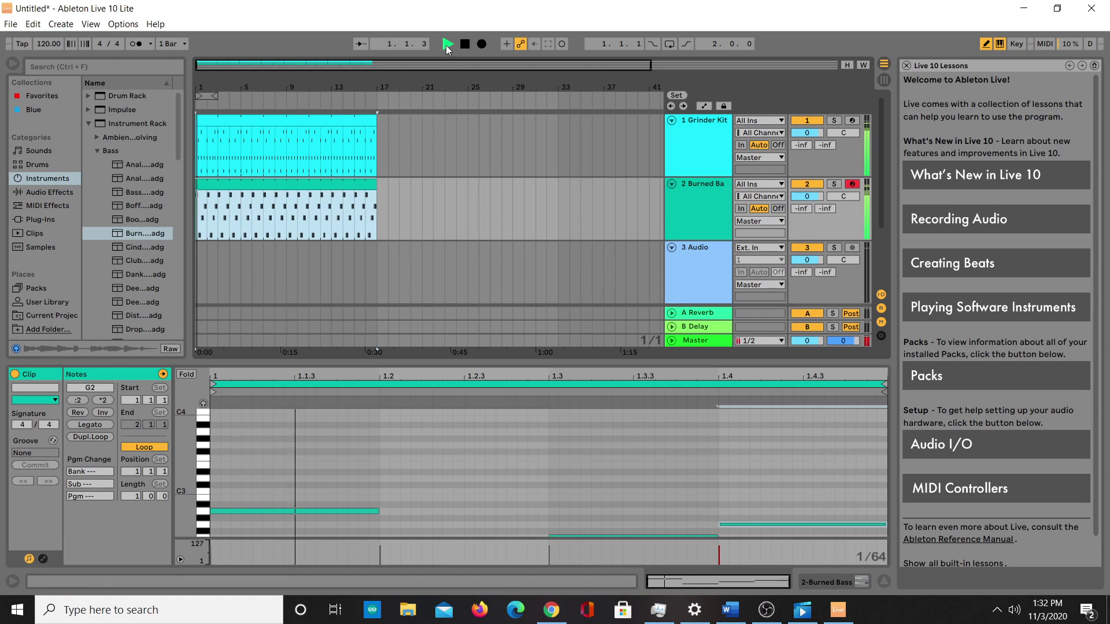
pyautogui.click(464, 44)
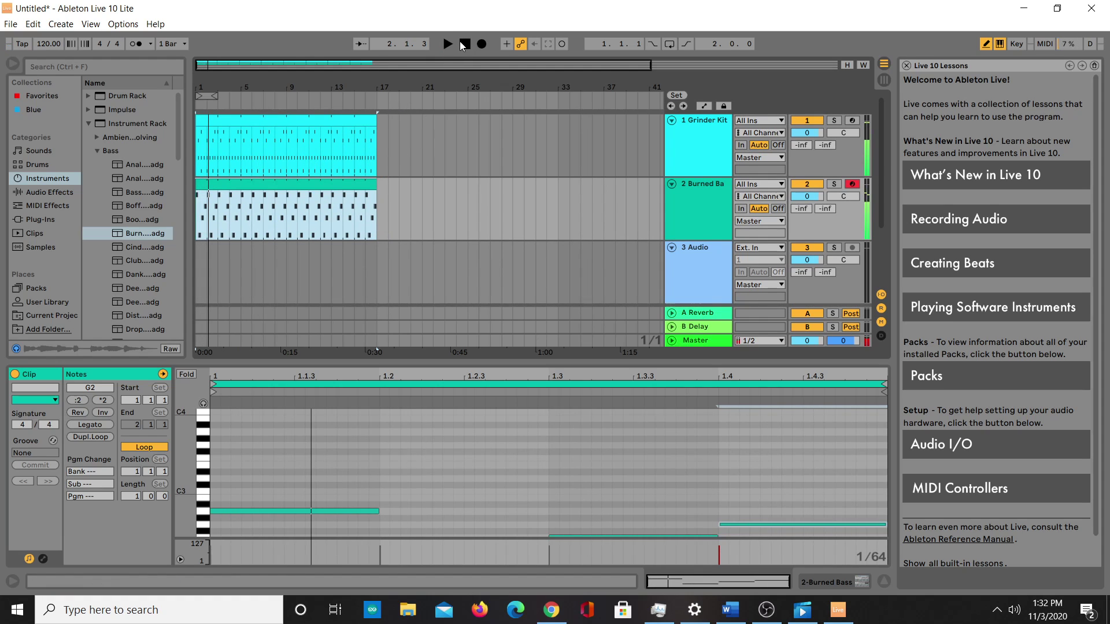
# Add the Clean Rhythm Funk Guitar preset from the Audio Effect Rack's Amp Simulation folder to the Burned Bass track
pyautogui.click(53, 191)
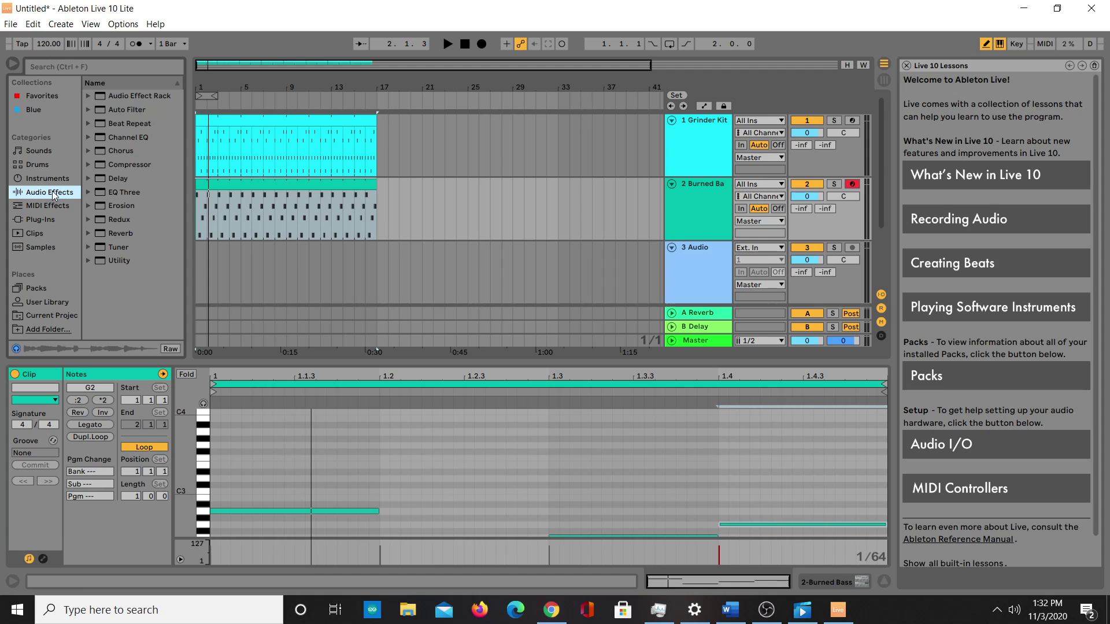
pyautogui.click(88, 95)
pyautogui.click(98, 109)
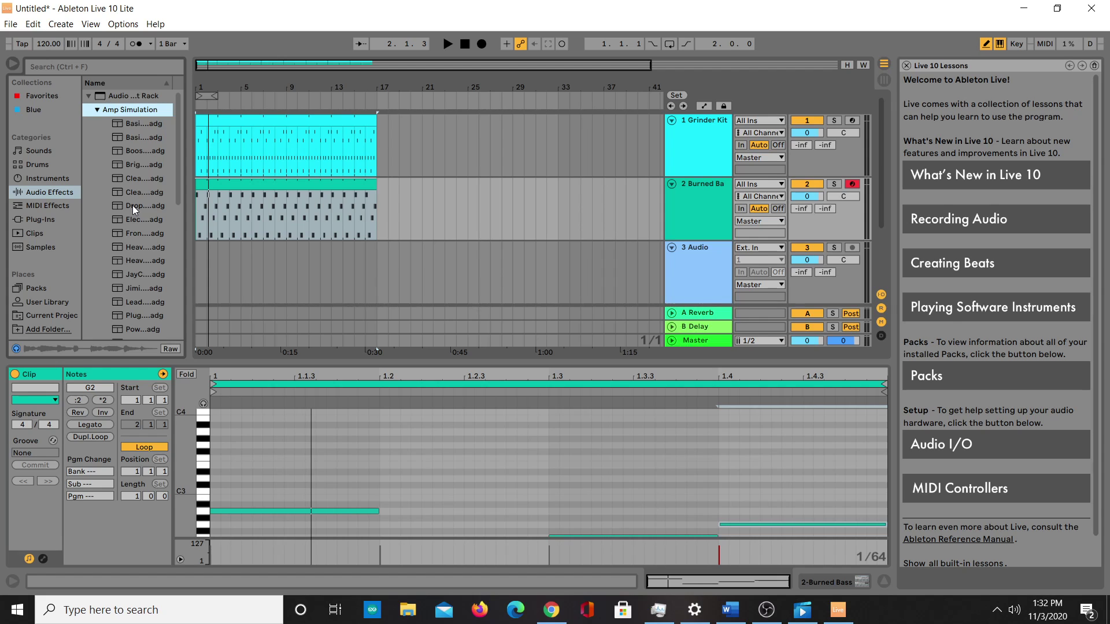
pyautogui.moveTo(132, 192); pyautogui.dragTo(271, 188)
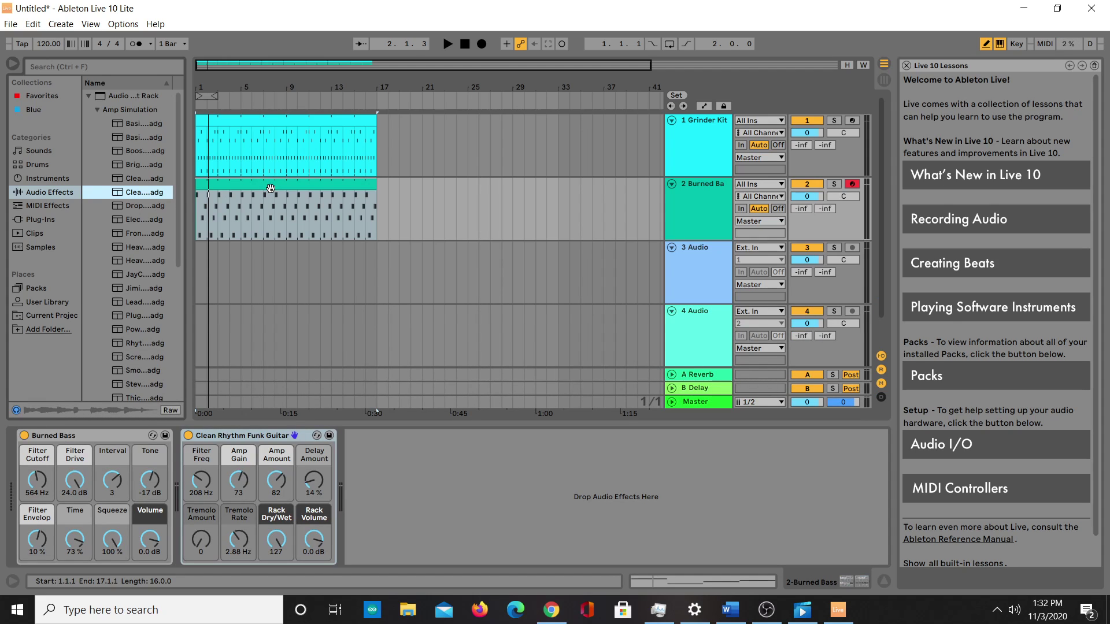
# Add the Minus preset of the Chorus audio effect to the Burned Bass track
pyautogui.click(98, 110)
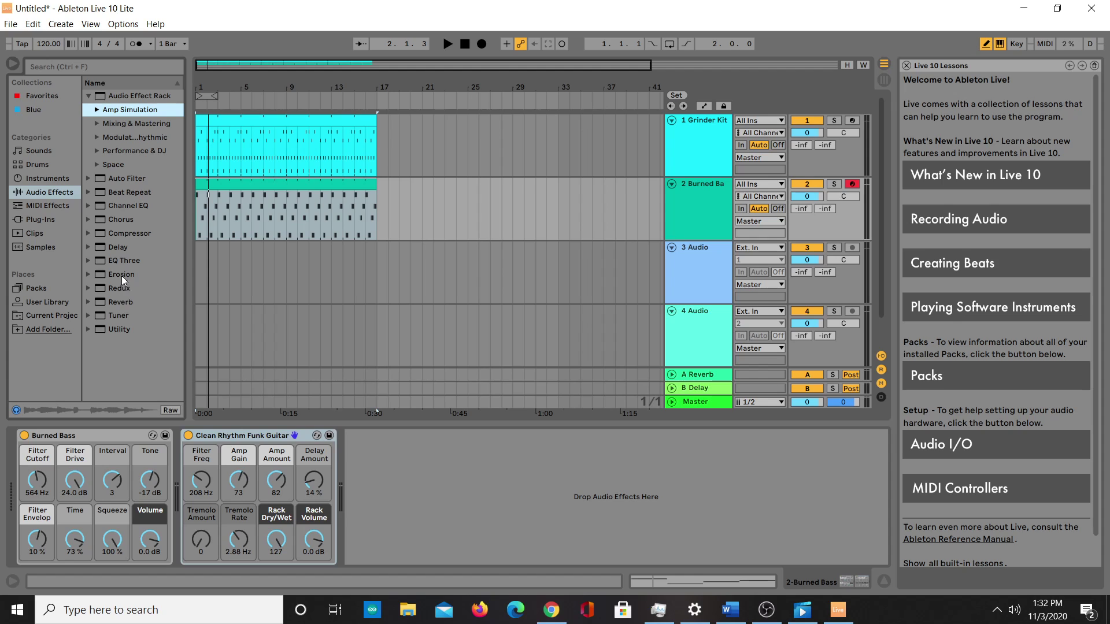
pyautogui.click(87, 220)
pyautogui.moveTo(113, 234); pyautogui.dragTo(255, 198)
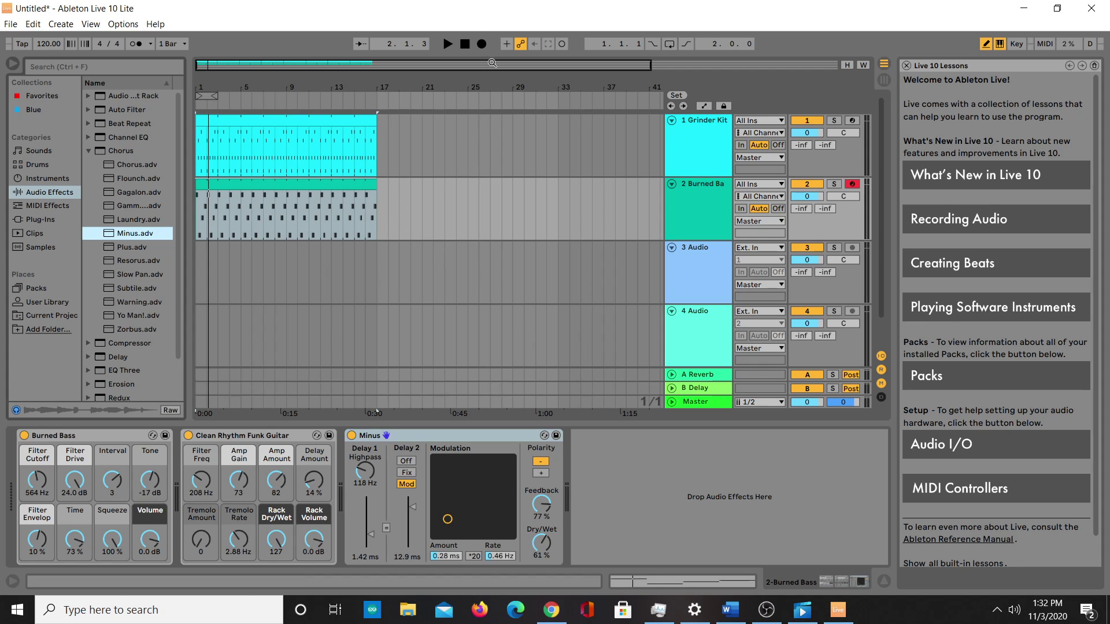
# Enable looping over the first two bars of the arrangement and start playback
pyautogui.click(215, 97)
pyautogui.click(667, 46)
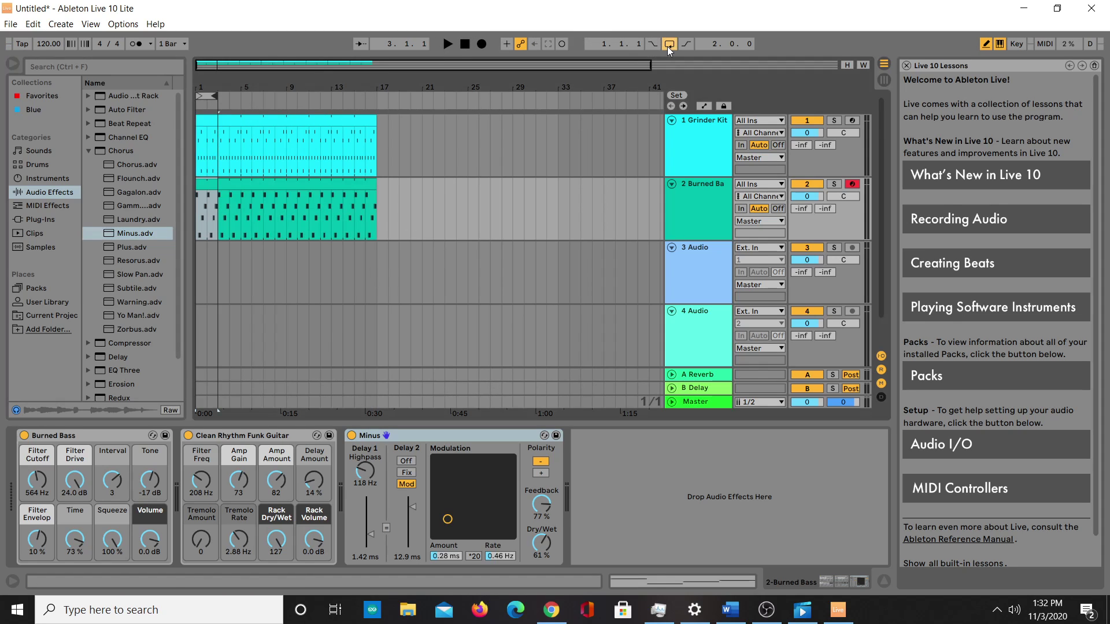
pyautogui.click(446, 44)
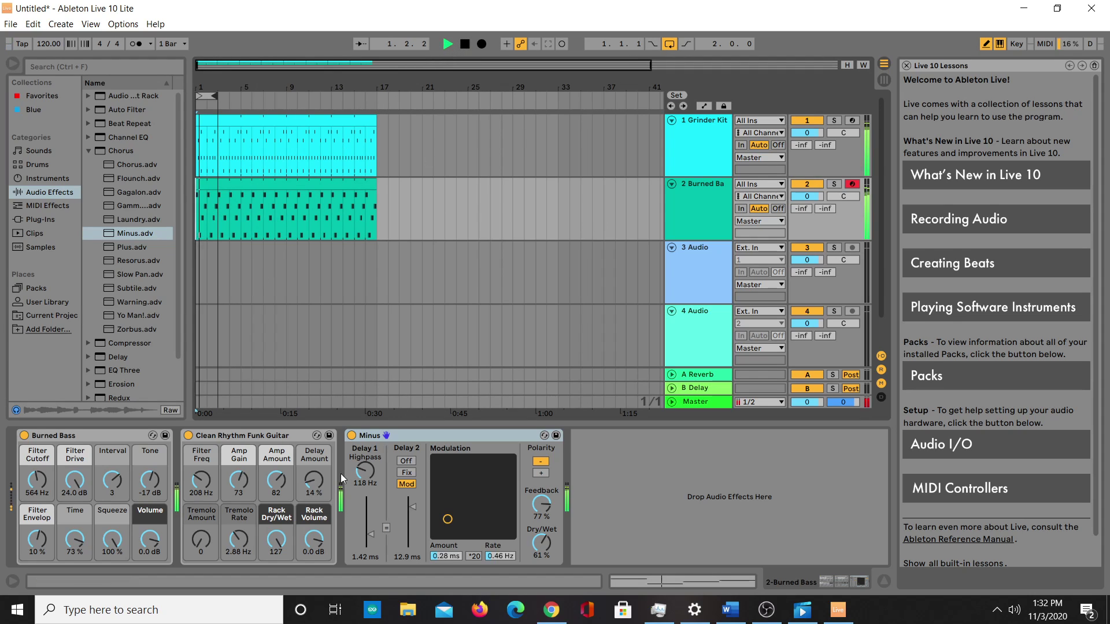
# On the Clean Rhythm Funk Guitar rack, set Amp Gain to 106, Amp Amount to 105, Rack Volume to 2.538 dB and Filter Freq to 547 Hz
pyautogui.moveTo(239, 480); pyautogui.dragTo(239, 460)
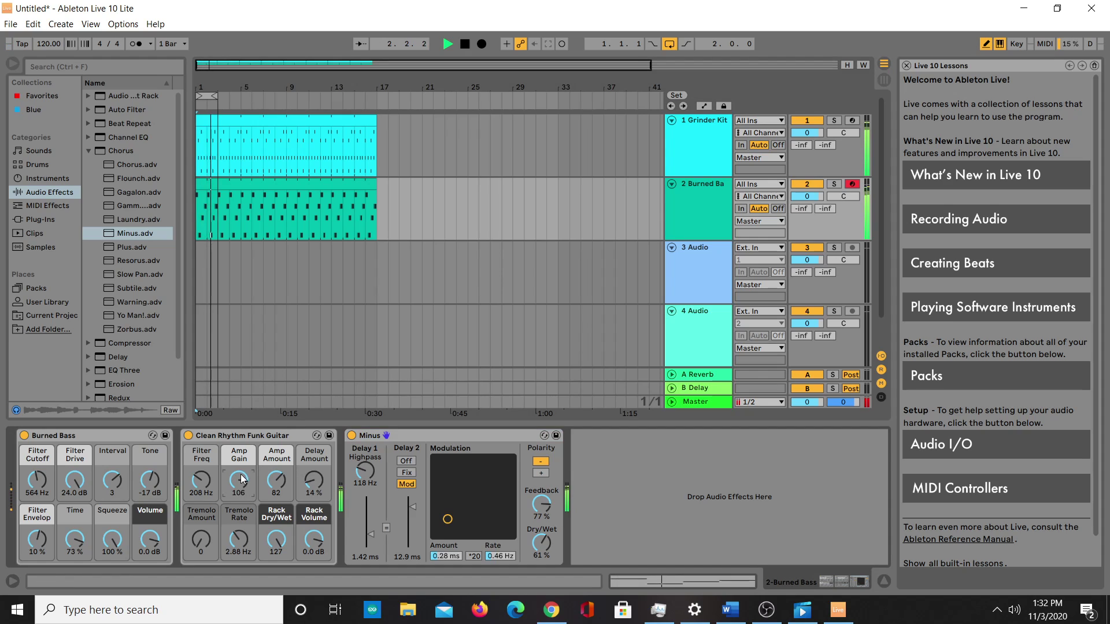
pyautogui.click(281, 483)
pyautogui.moveTo(281, 483); pyautogui.dragTo(281, 469)
pyautogui.moveTo(314, 540); pyautogui.dragTo(314, 535)
pyautogui.moveTo(198, 482); pyautogui.dragTo(198, 470)
# Set the Minus chorus to 182 Hz highpass, 1.63 ms amount, 1.67 Hz rate, 79% feedback and 67% dry/wet, and stop playback
pyautogui.moveTo(459, 473); pyautogui.dragTo(472, 509)
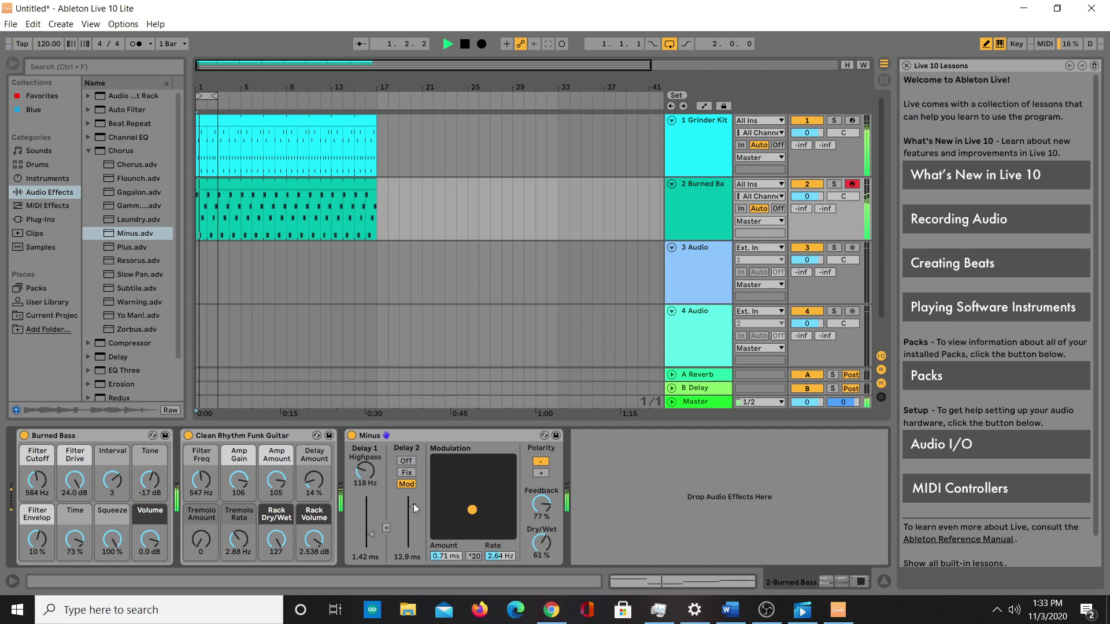
pyautogui.moveTo(359, 469); pyautogui.dragTo(360, 462)
pyautogui.moveTo(552, 556); pyautogui.dragTo(552, 552)
pyautogui.moveTo(484, 498); pyautogui.dragTo(463, 496)
pyautogui.moveTo(546, 506); pyautogui.dragTo(546, 504)
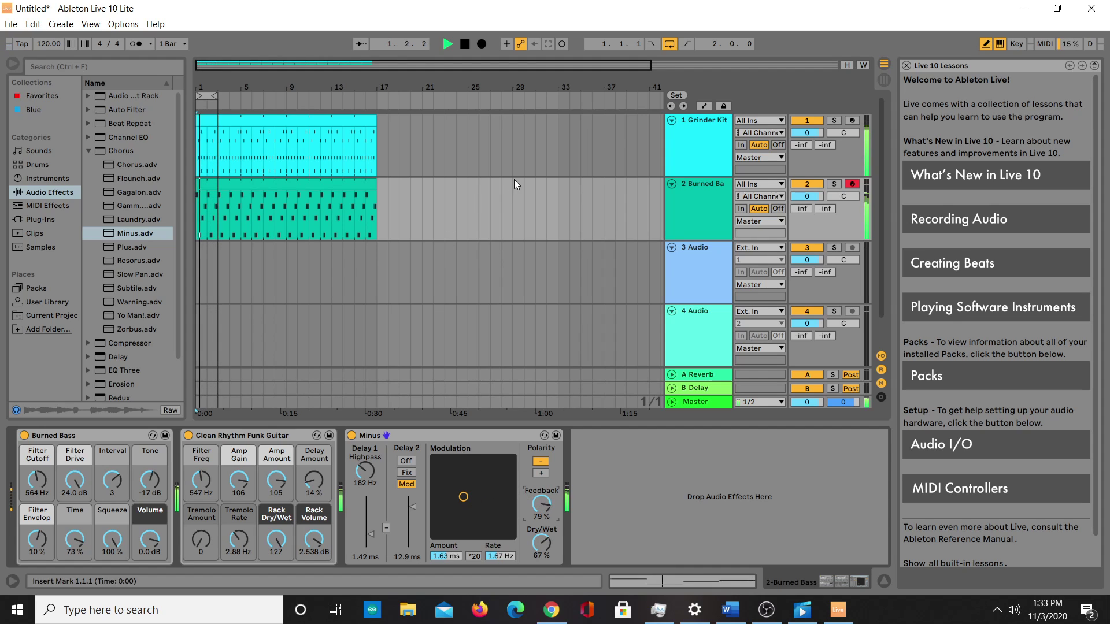
pyautogui.click(464, 44)
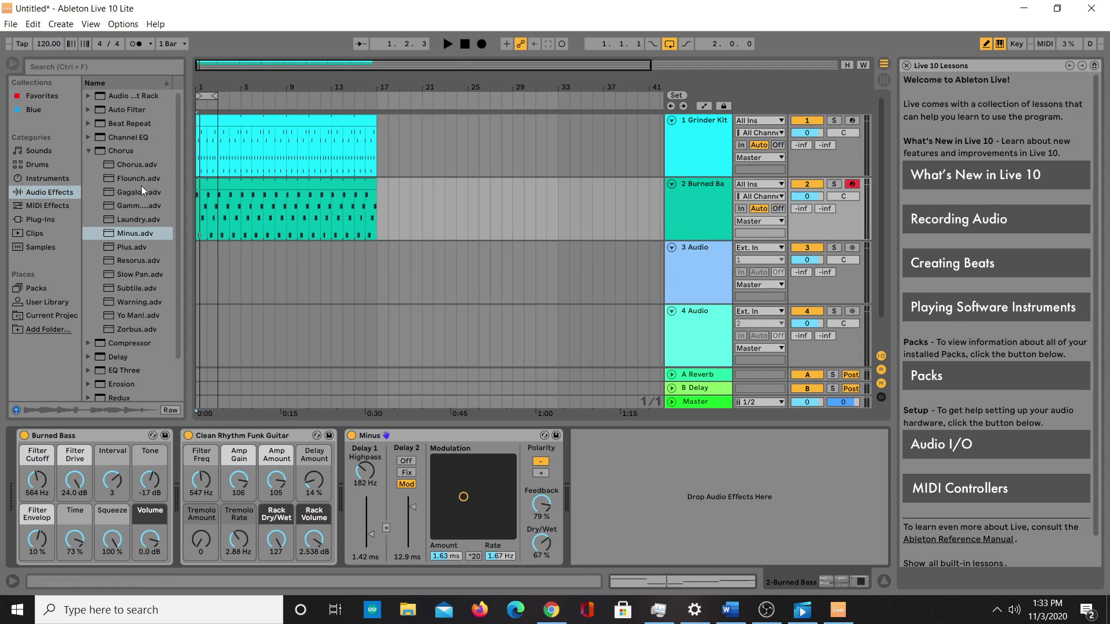
# Insert a new MIDI track and move it directly below the Burned Bass track as track 3
pyautogui.click(48, 178)
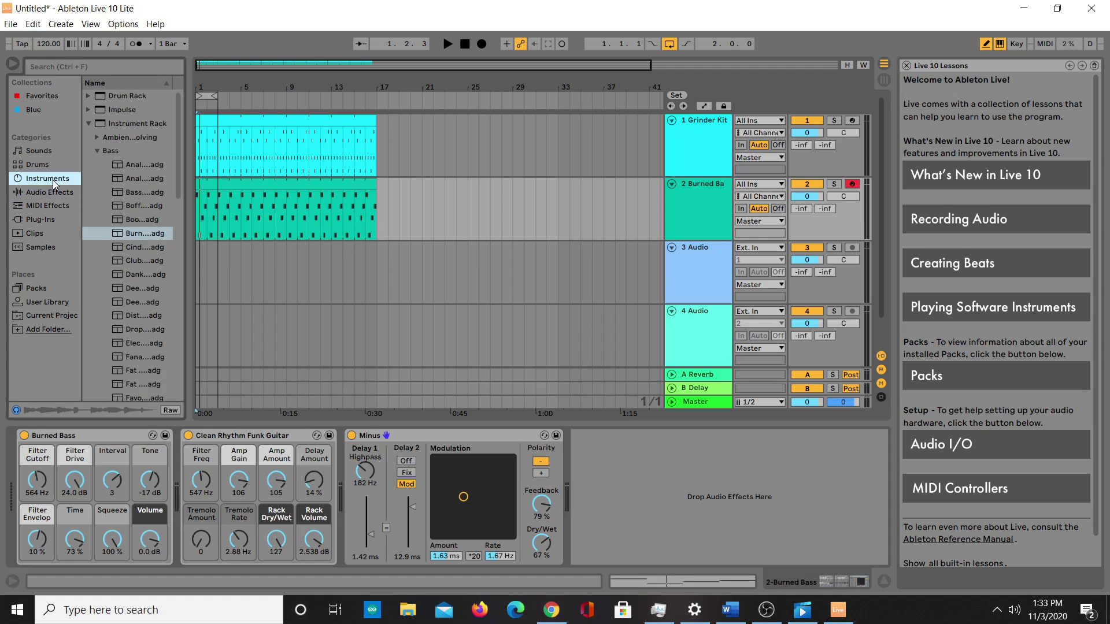
pyautogui.scroll(-2, 710, 279)
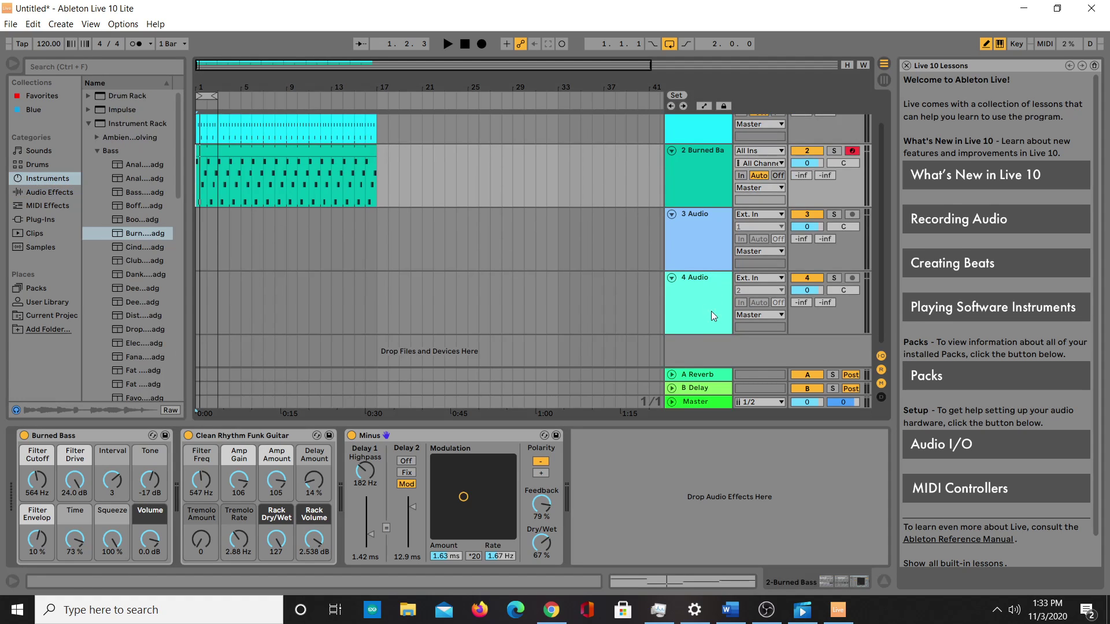
pyautogui.rightClick(708, 349)
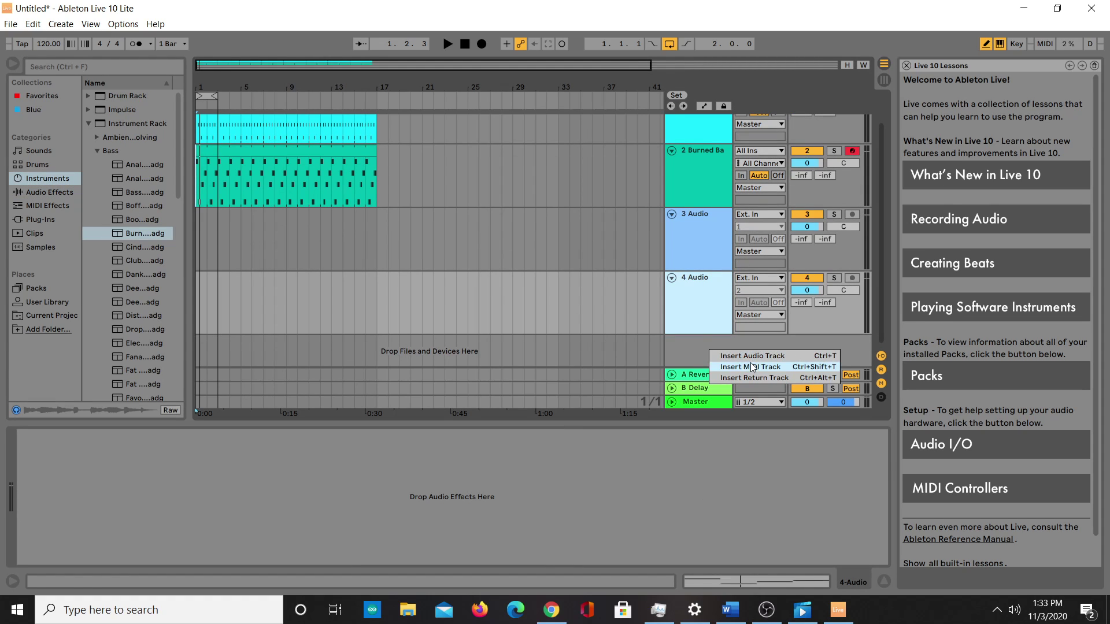
pyautogui.rightClick(681, 349)
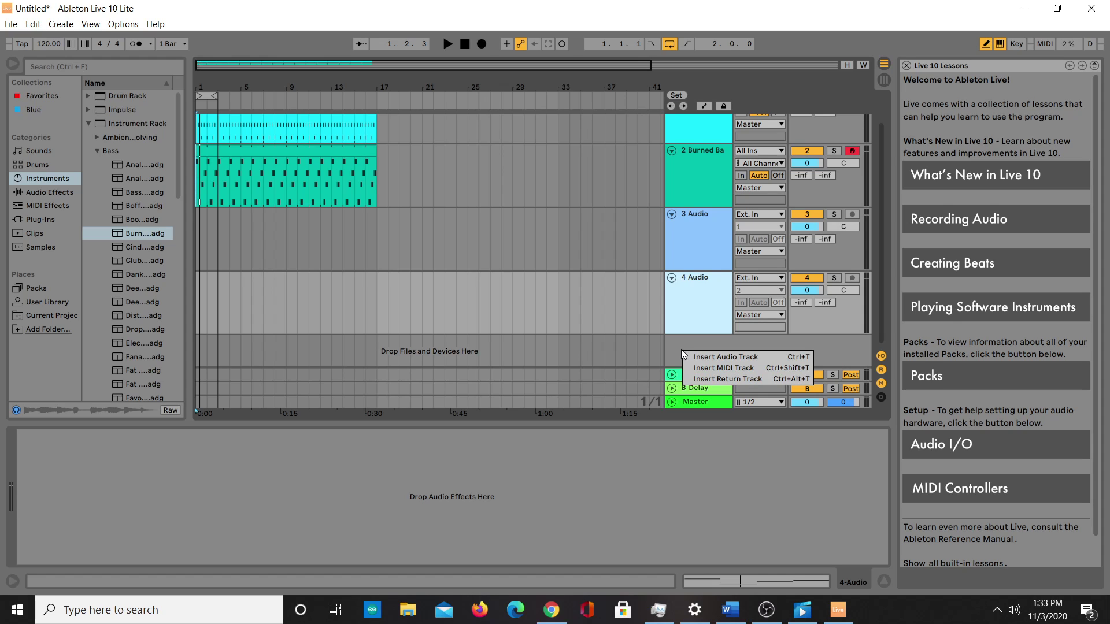
pyautogui.click(711, 368)
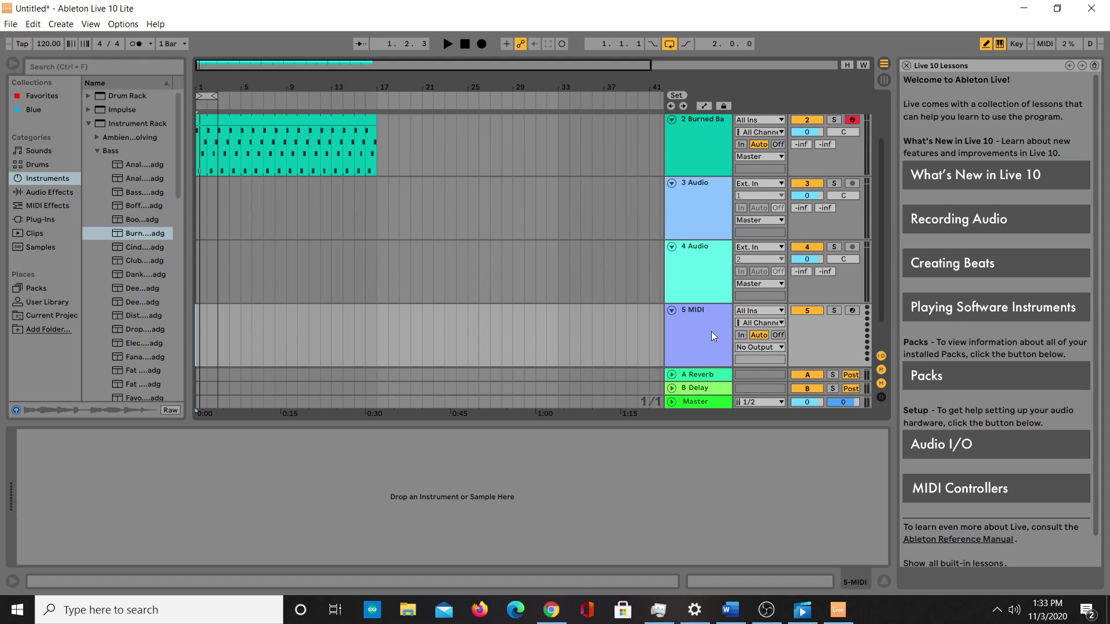
pyautogui.moveTo(707, 313); pyautogui.dragTo(707, 199)
pyautogui.scroll(2, 709, 221)
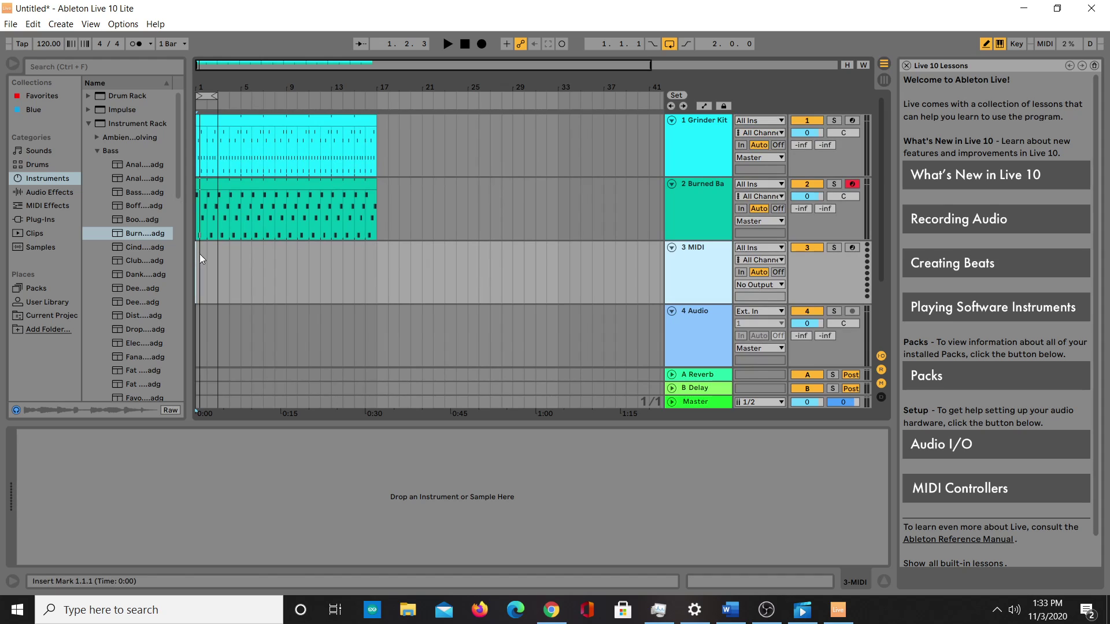
# Create a one-bar clip at bar 1 of the 3 MIDI track and load Dojo Sky Pad from the Instrument Rack's Pad folder
pyautogui.doubleClick(199, 254)
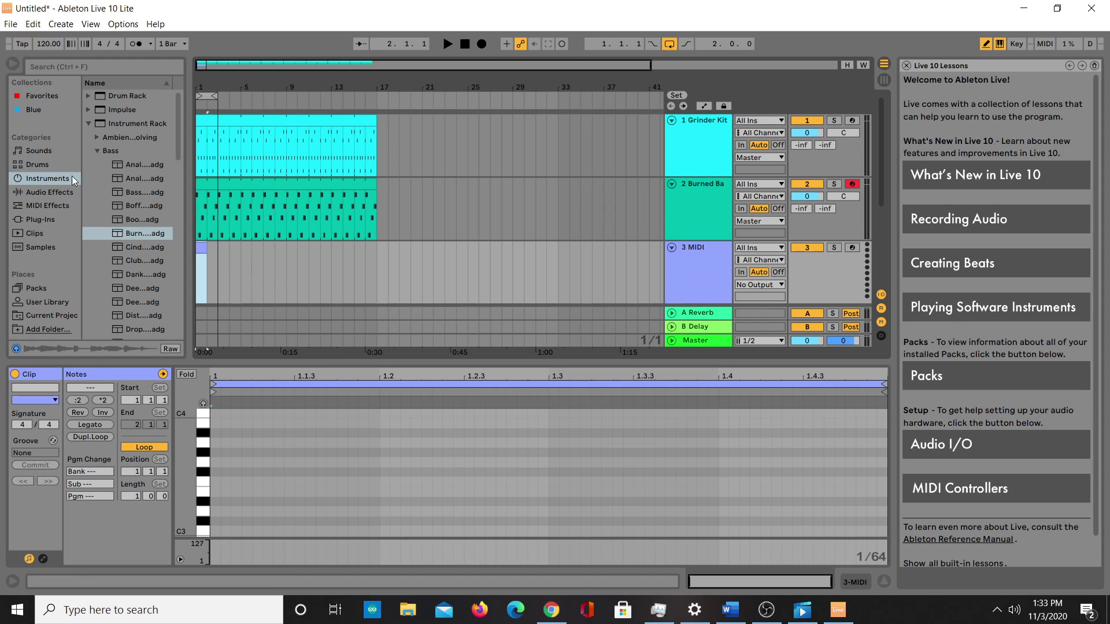
pyautogui.click(97, 151)
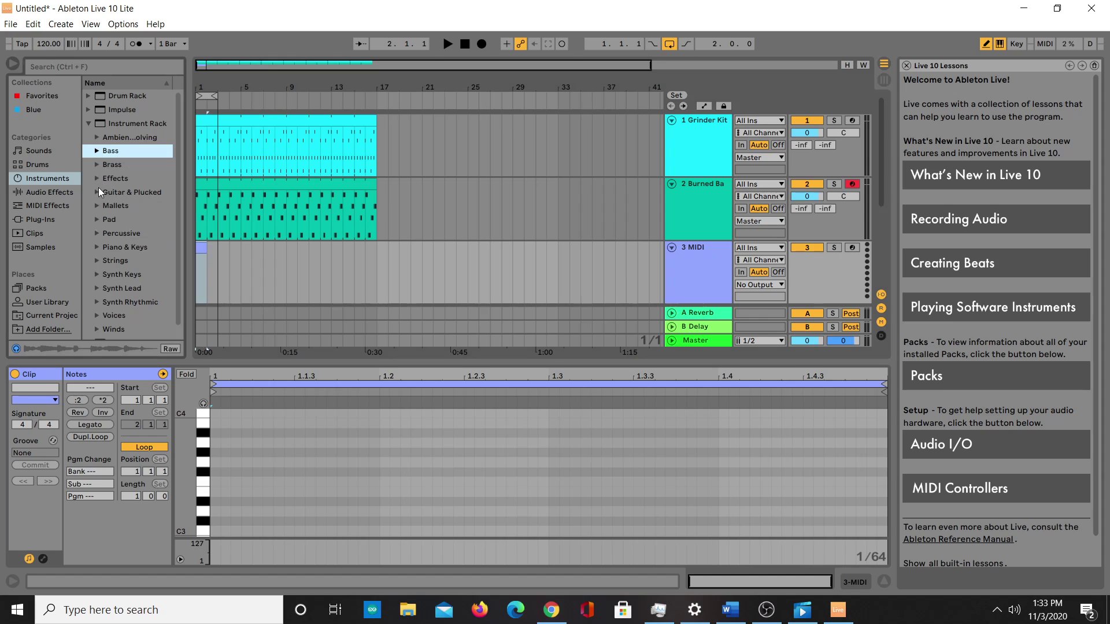
pyautogui.click(97, 219)
pyautogui.scroll(-2, 147, 272)
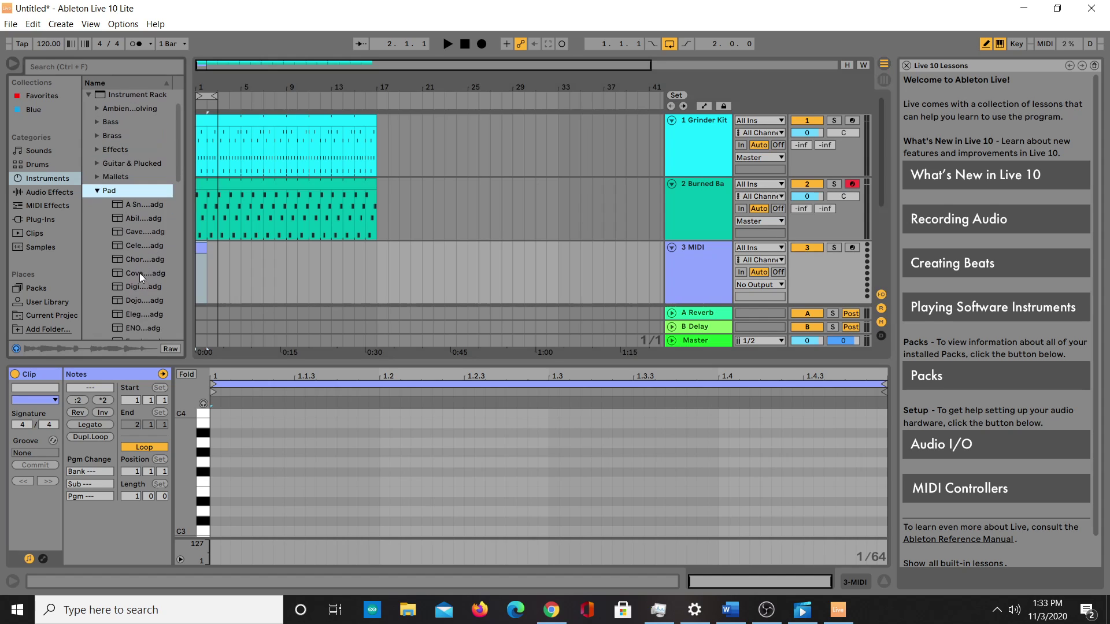
pyautogui.click(136, 273)
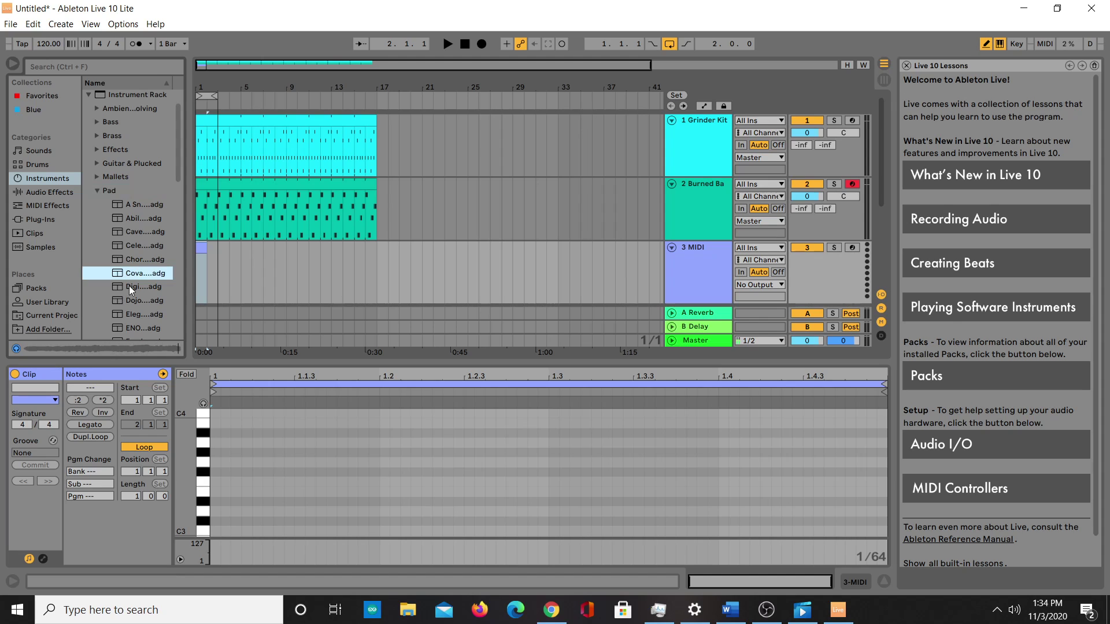
pyautogui.click(129, 301)
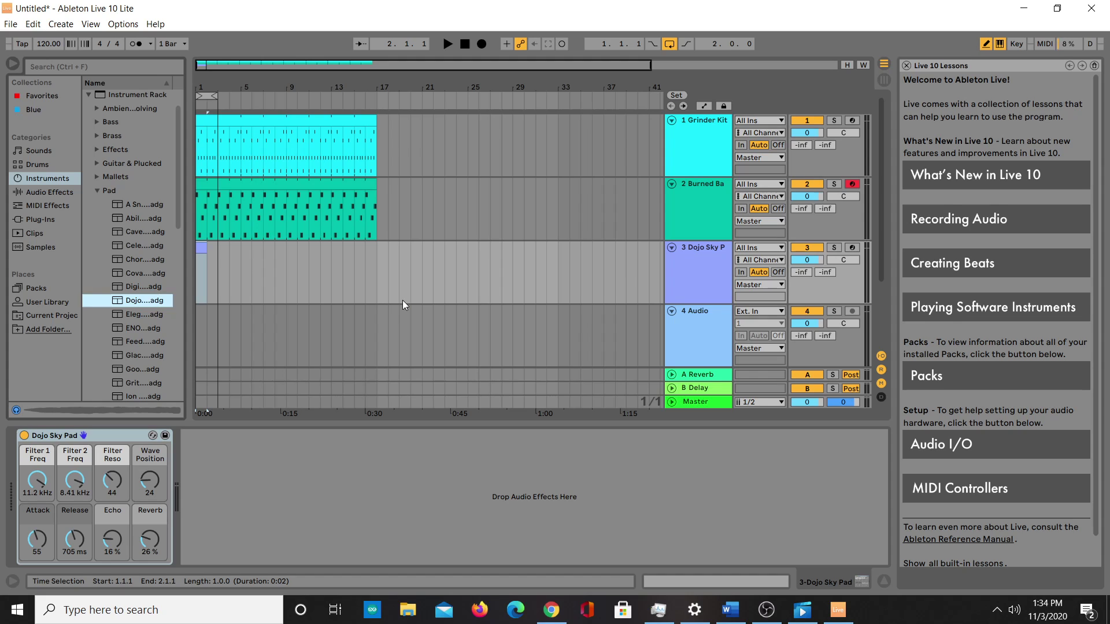
# Open the Dojo Sky Pad clip's notes and enlarge the note editor
pyautogui.press('a')
pyautogui.click(200, 247)
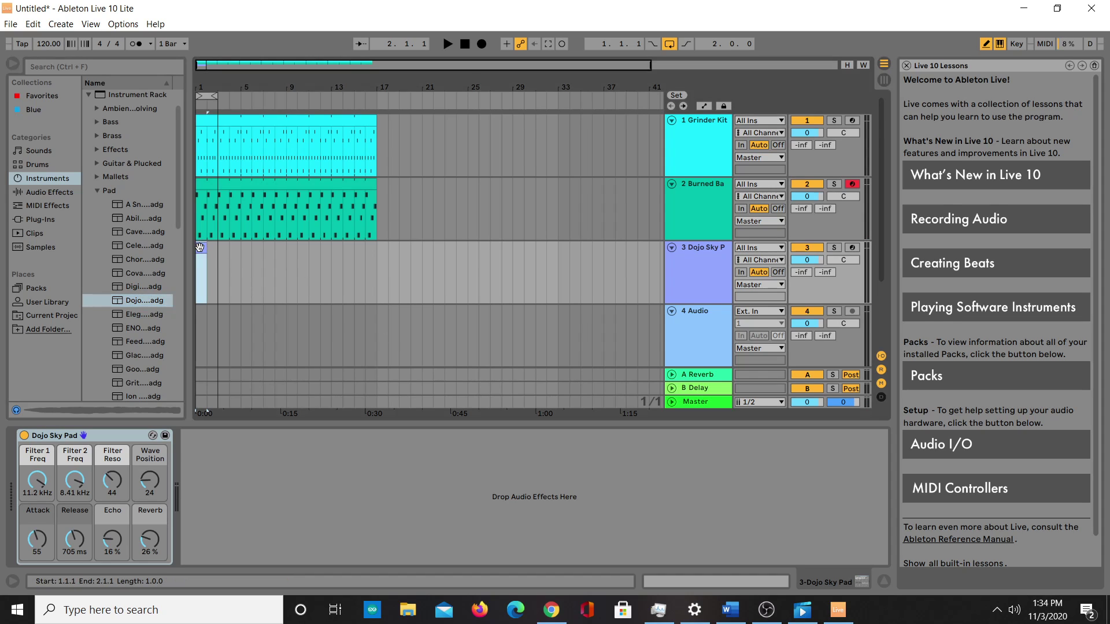
pyautogui.doubleClick(200, 247)
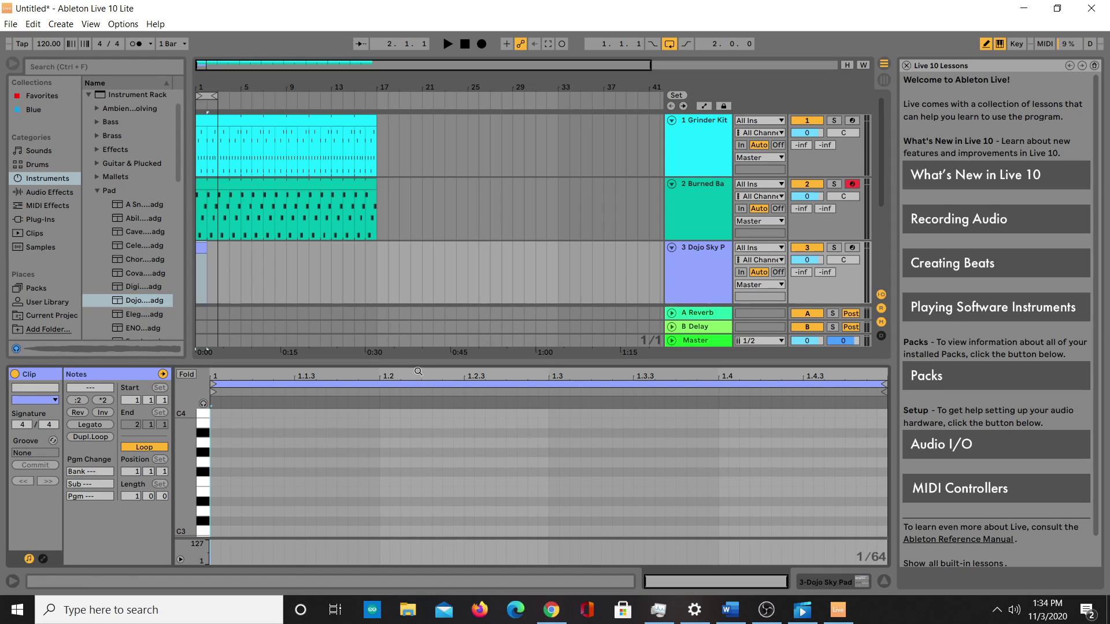
pyautogui.moveTo(418, 360); pyautogui.dragTo(418, 319)
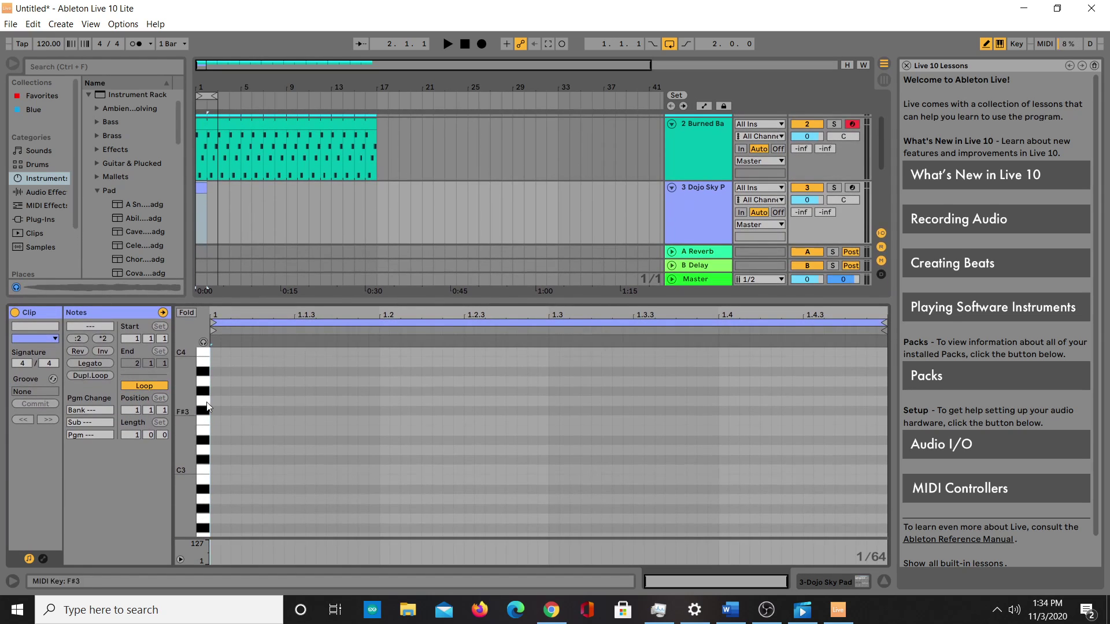
# Draw four consecutive quarter notes in the pad clip: E3 at 1, A3 at 1.2, C3 at 1.3 and E3 at 1.4
pyautogui.click(216, 431)
pyautogui.moveTo(216, 431); pyautogui.dragTo(379, 431)
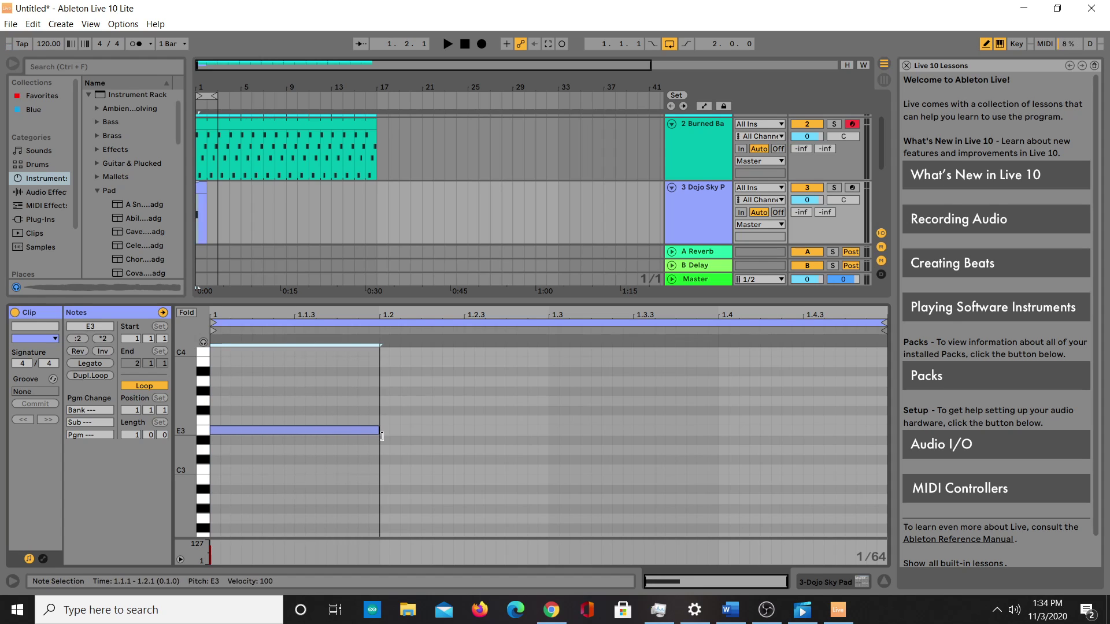
pyautogui.click(385, 382)
pyautogui.moveTo(384, 381); pyautogui.dragTo(548, 381)
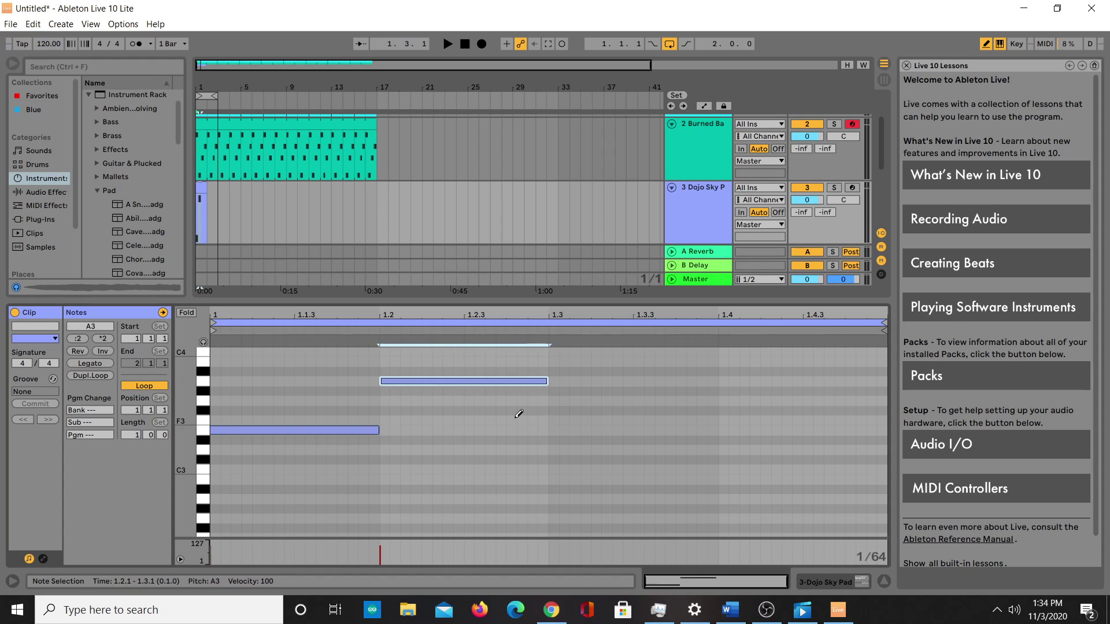
pyautogui.click(556, 469)
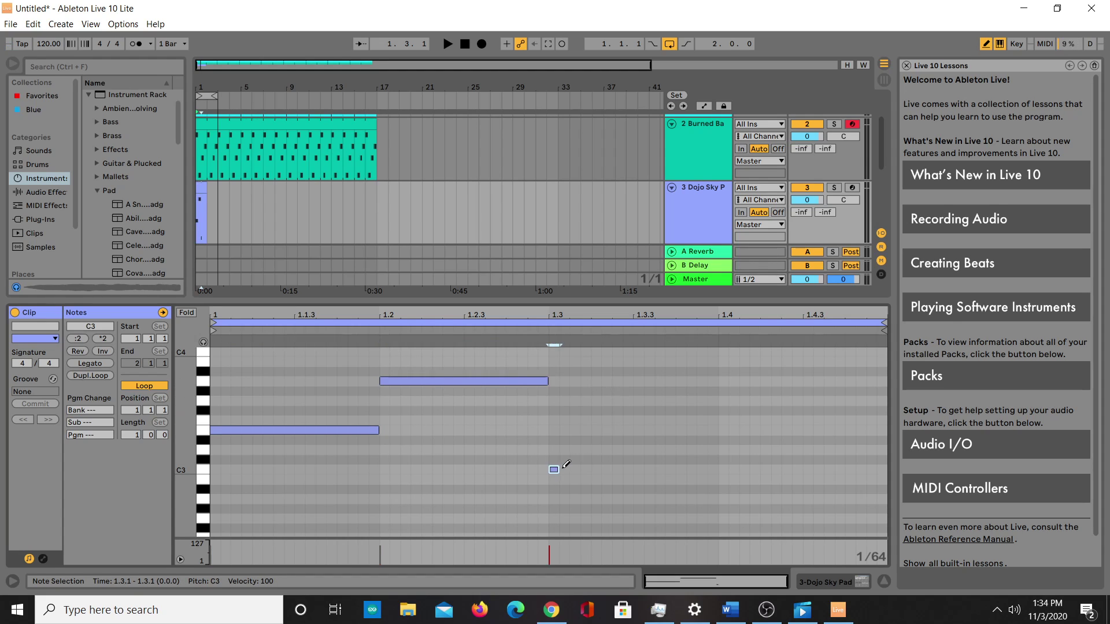
pyautogui.moveTo(556, 469); pyautogui.dragTo(718, 469)
pyautogui.click(724, 430)
pyautogui.moveTo(727, 431); pyautogui.dragTo(885, 431)
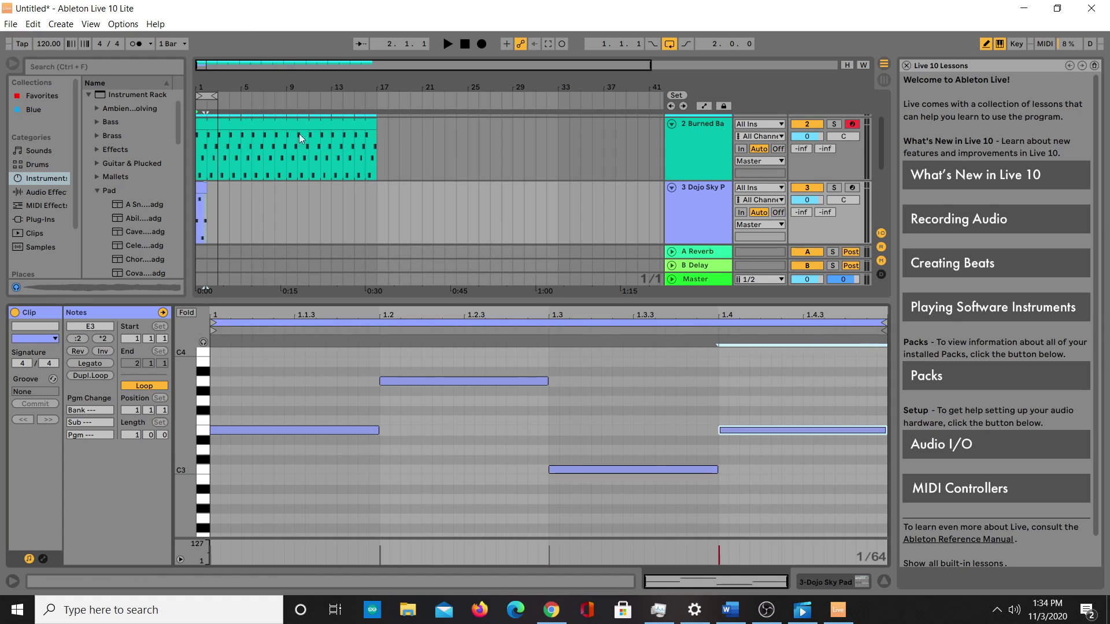
# Extend the looped Dojo Sky Pad clip to bar 17, matching the length of the Grinder Kit and Burned Bass clips
pyautogui.moveTo(207, 191); pyautogui.dragTo(379, 196)
pyautogui.scroll(2, 415, 198)
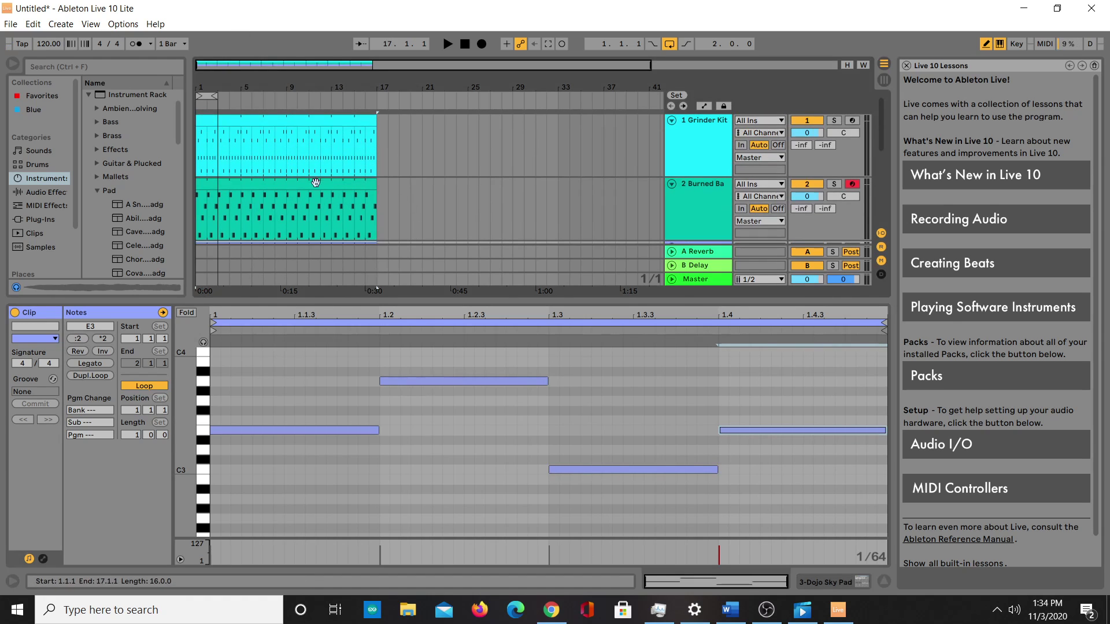
pyautogui.scroll(-2, 245, 224)
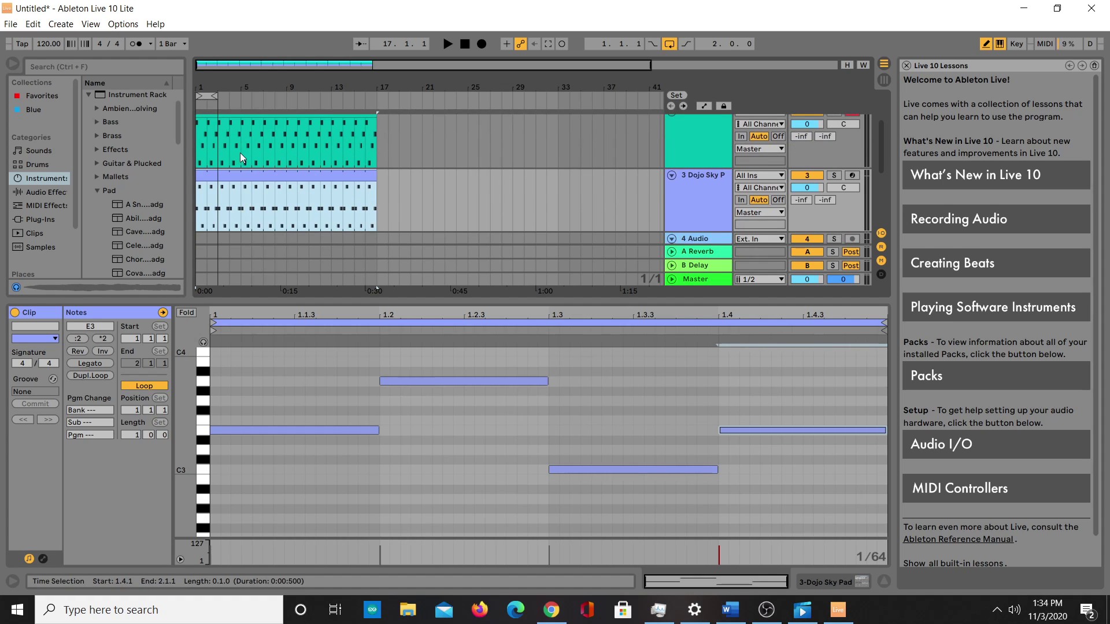
pyautogui.scroll(1, 240, 155)
# Extend the arrangement loop from bar 1 to 16 bars long while playing back the three parts, and stop playback
pyautogui.click(464, 45)
pyautogui.click(446, 44)
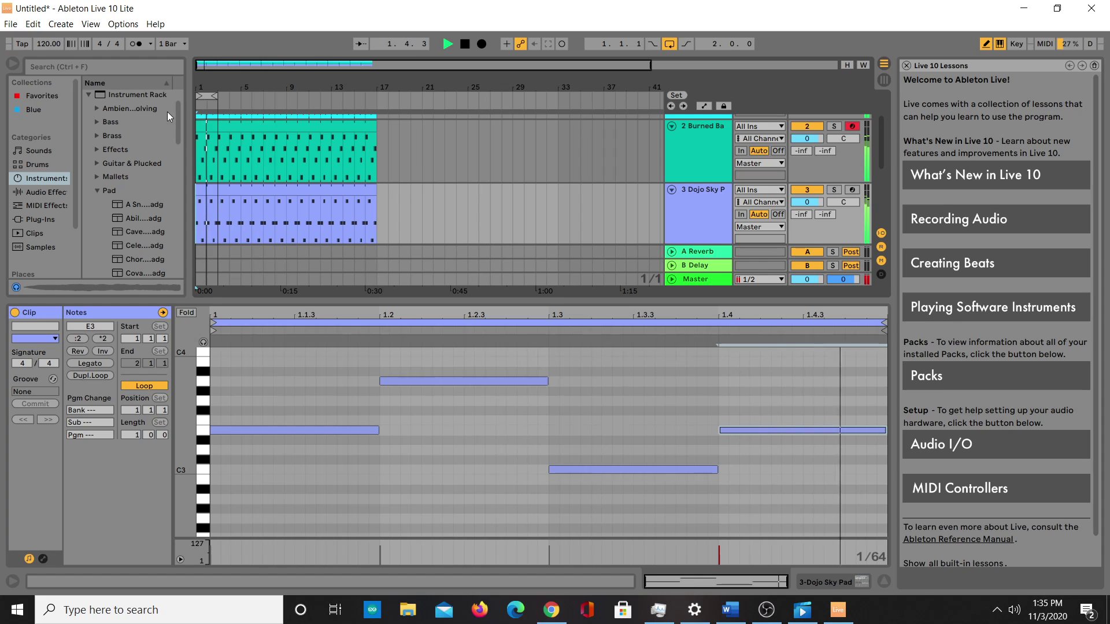
pyautogui.moveTo(220, 96); pyautogui.dragTo(377, 99)
pyautogui.scroll(2, 445, 196)
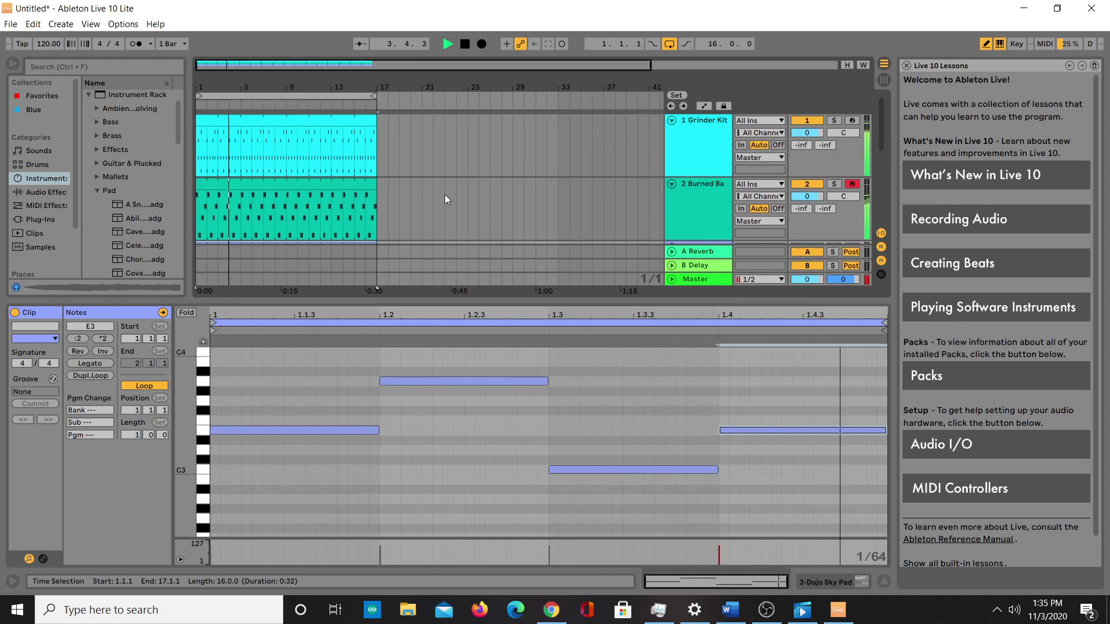
pyautogui.scroll(-2, 435, 191)
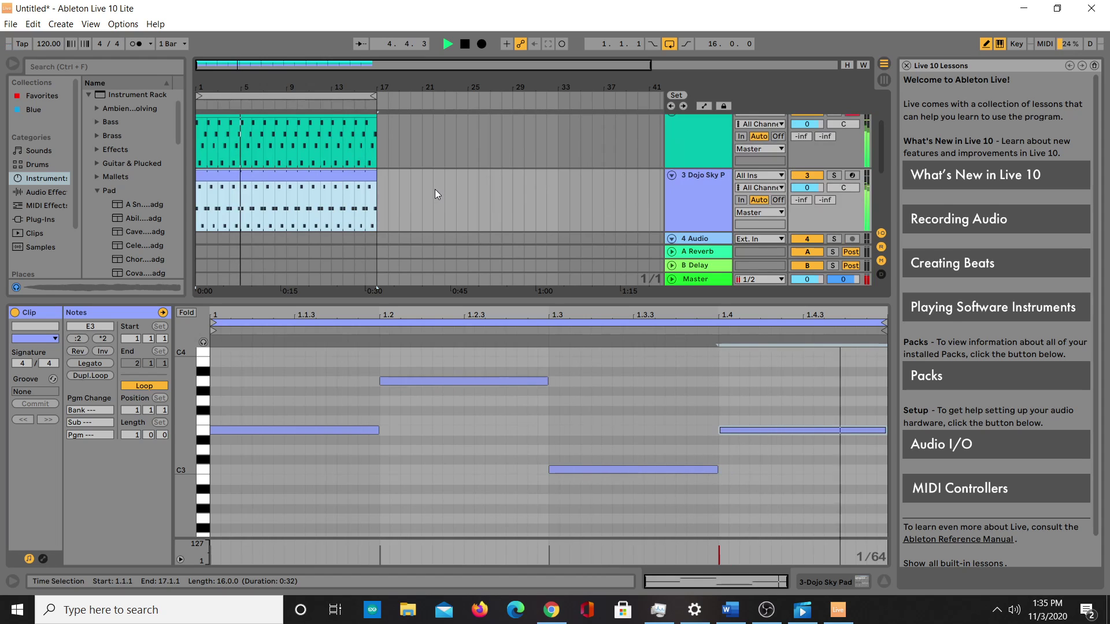
pyautogui.click(466, 45)
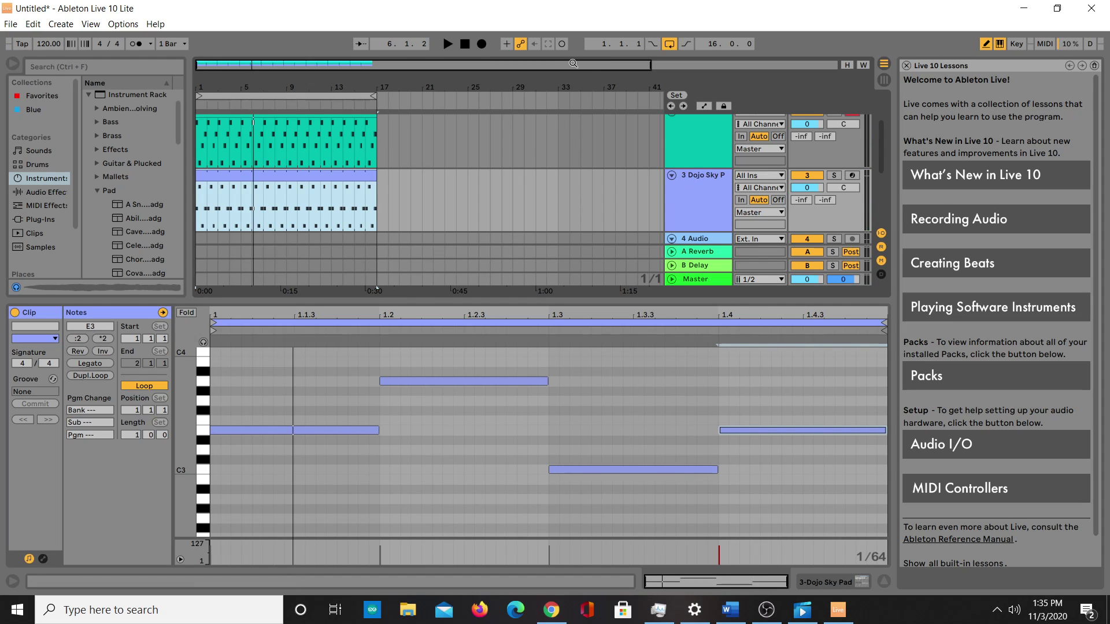
# During playback, set Dojo Sky Pad's Reverb to 87 %, Echo to 57 %, Filter Reso to 60, Wave Position to 98 and Filter 1 Freq to 1.34 kHz
pyautogui.click(706, 176)
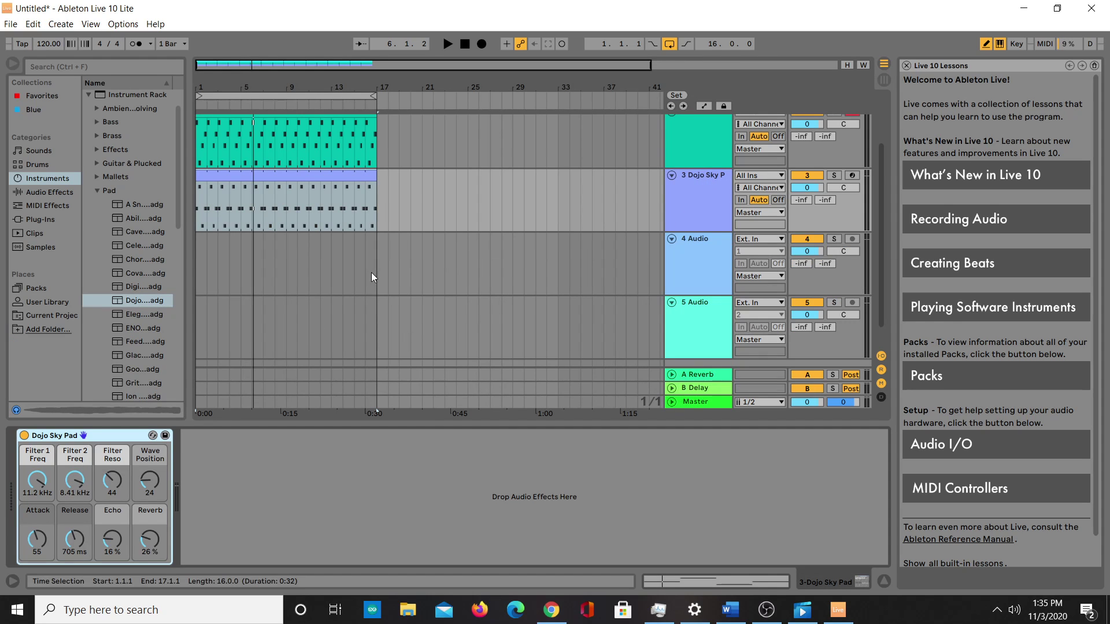
pyautogui.click(450, 44)
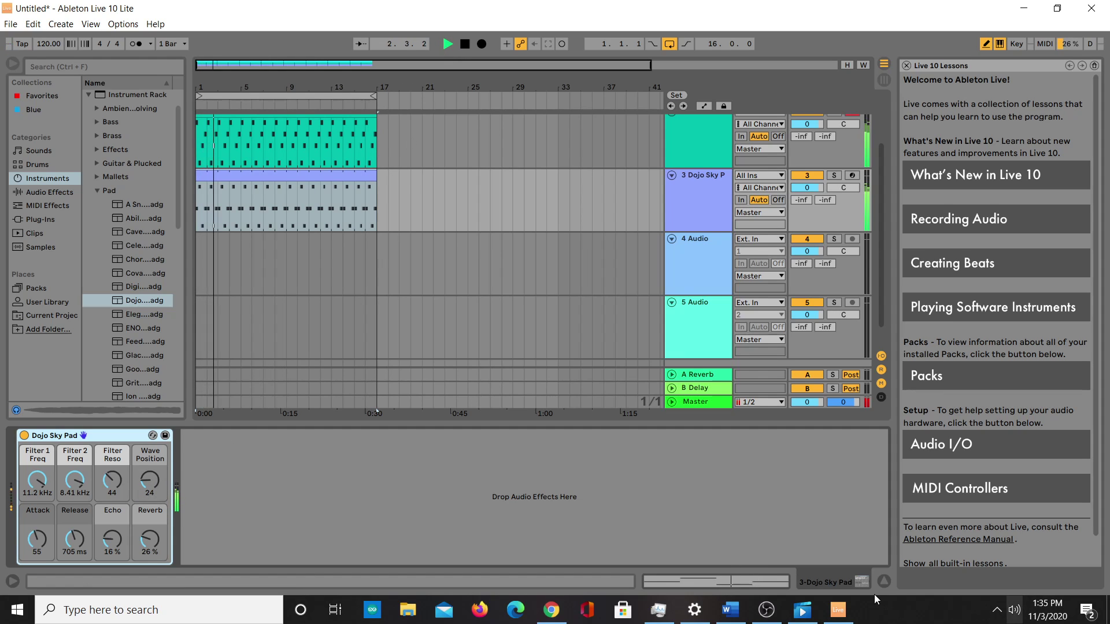
pyautogui.moveTo(149, 539); pyautogui.dragTo(150, 495)
pyautogui.moveTo(112, 539); pyautogui.dragTo(150, 438)
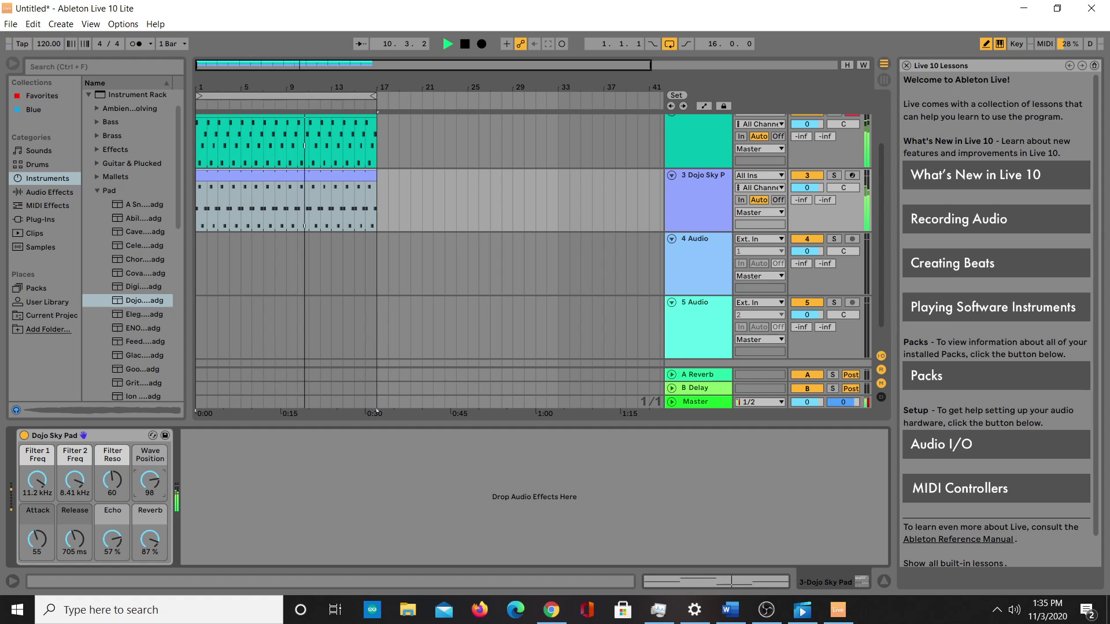
pyautogui.moveTo(37, 480); pyautogui.dragTo(37, 501)
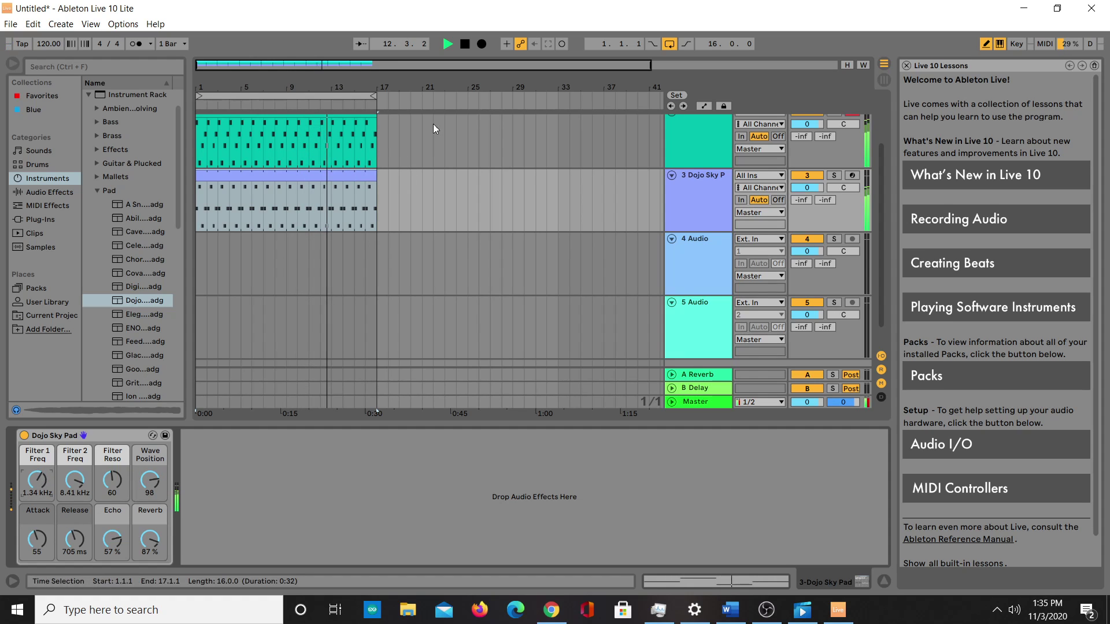
pyautogui.click(466, 44)
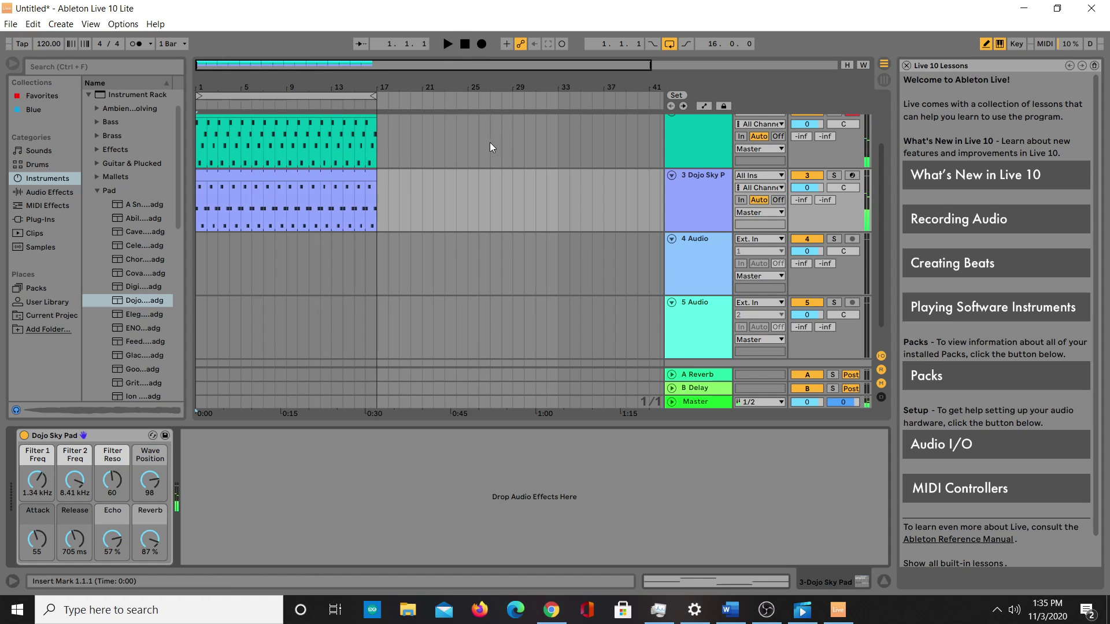
# Try a note from the computer keyboard, arm the Dojo Sky Pad track, and switch recording arm to the Grinder Kit track
pyautogui.scroll(3, 503, 197)
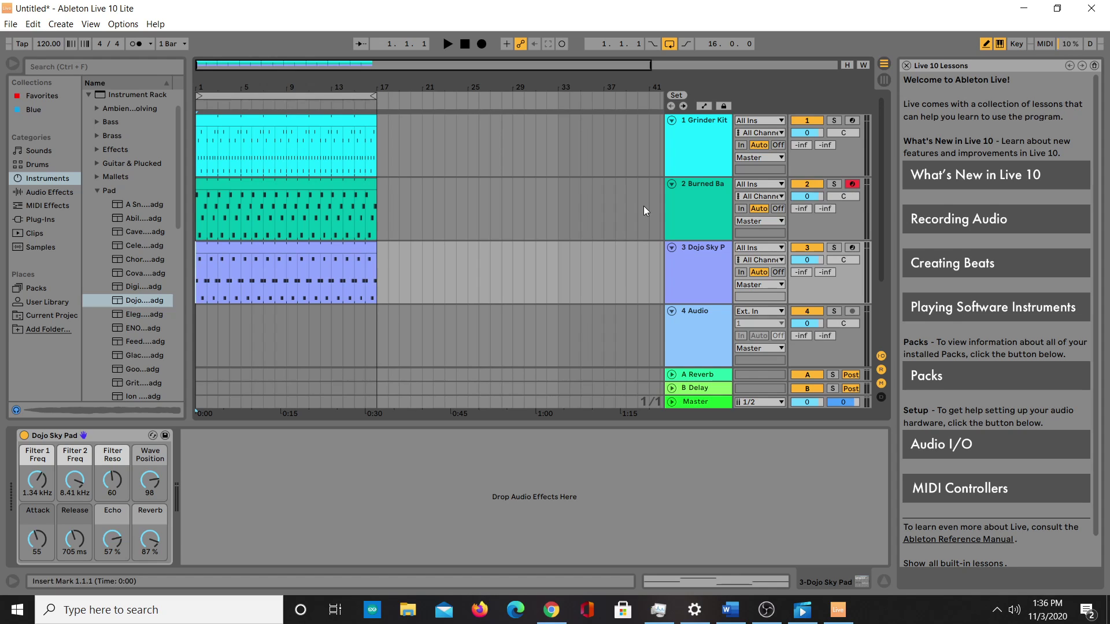
pyautogui.press('a')
pyautogui.click(851, 248)
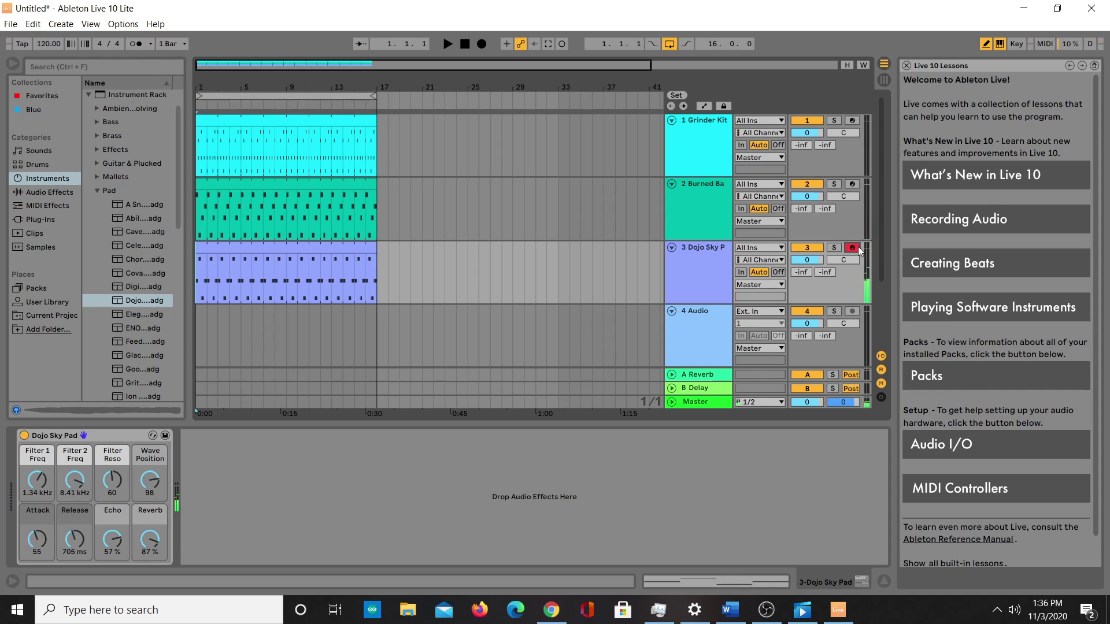
pyautogui.click(855, 121)
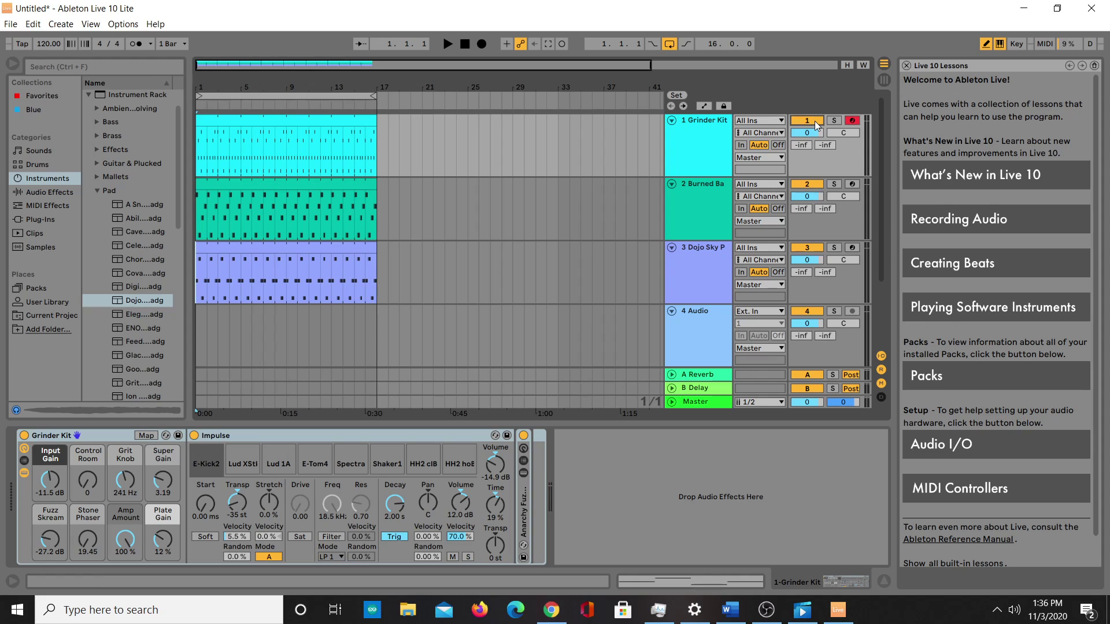
# Play the song with individual tracks muted to hear the difference, and reactivate all three instrument tracks
pyautogui.click(446, 42)
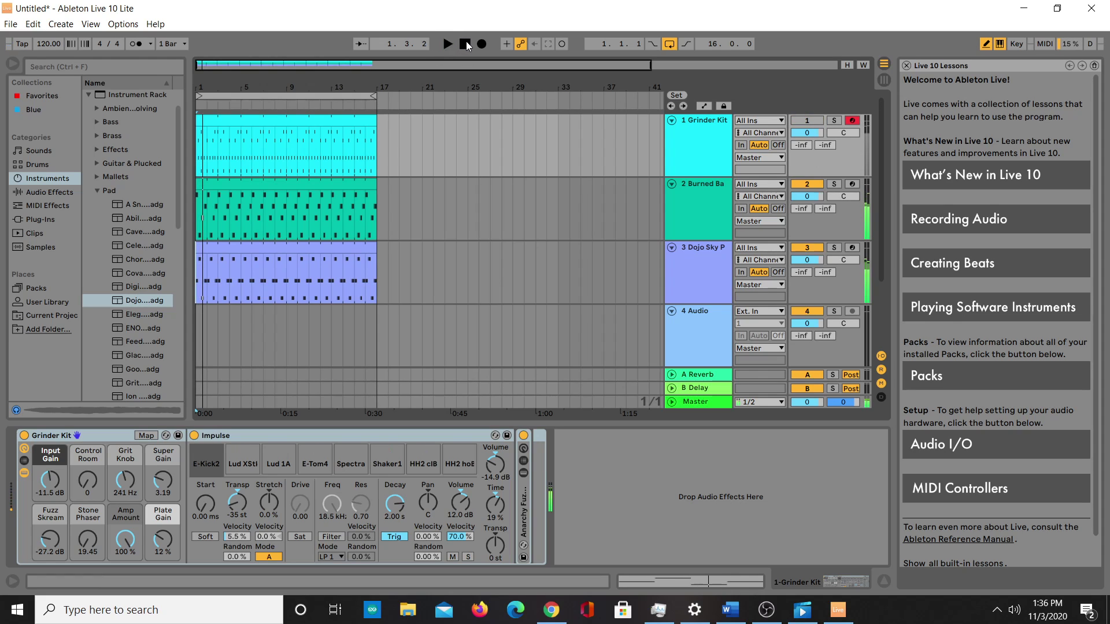
pyautogui.click(803, 121)
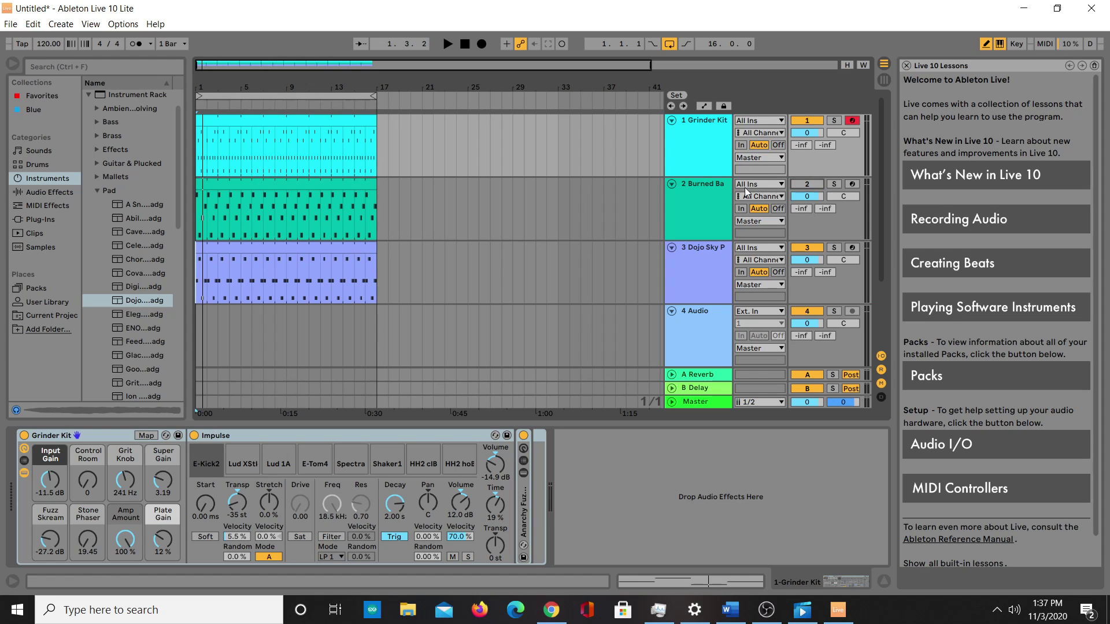
pyautogui.click(449, 46)
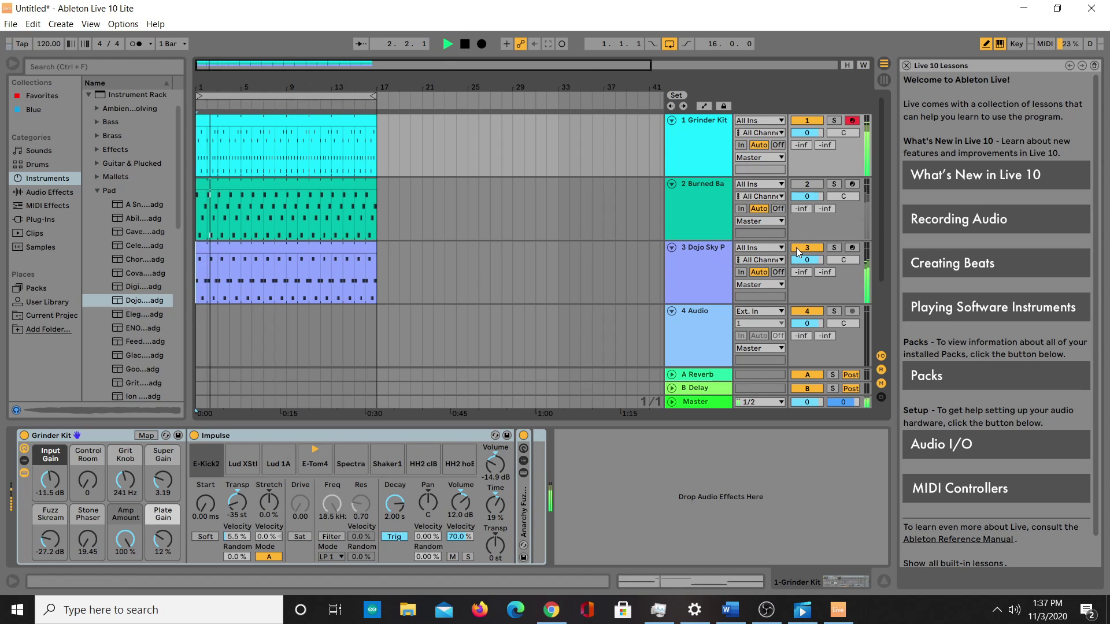
pyautogui.click(796, 247)
pyautogui.click(804, 184)
pyautogui.click(466, 45)
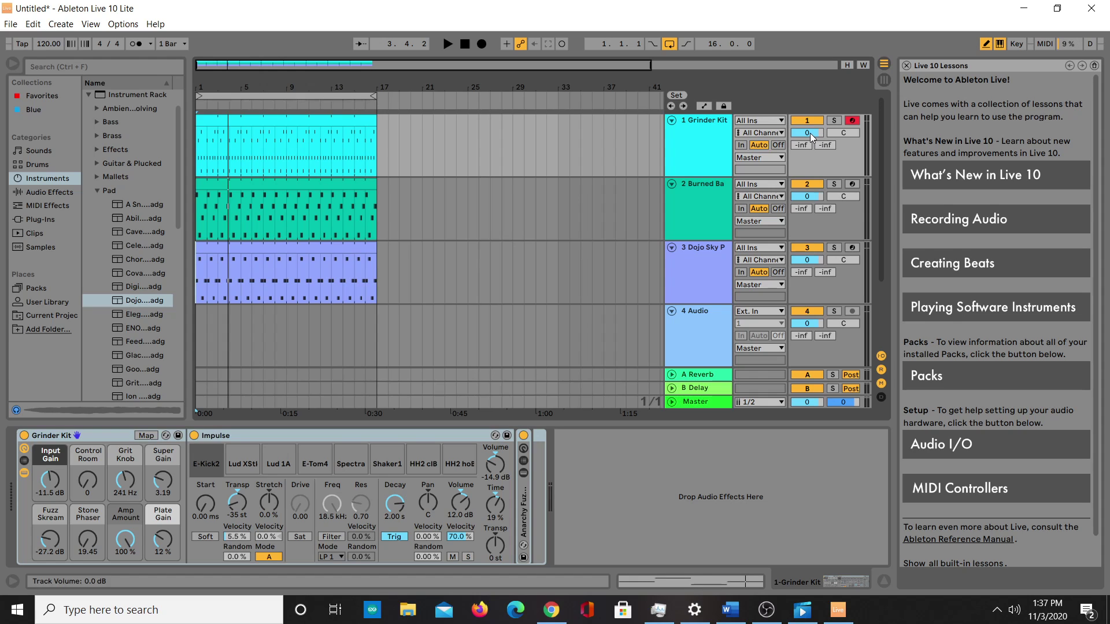
# Lower the track volumes of Grinder Kit, Burned Bass and Dojo Sky Pad to -10.0 dB each
pyautogui.moveTo(810, 133); pyautogui.dragTo(810, 137)
pyautogui.moveTo(808, 133); pyautogui.dragTo(808, 134)
pyautogui.moveTo(809, 192); pyautogui.dragTo(807, 198)
pyautogui.moveTo(809, 259); pyautogui.dragTo(808, 261)
pyautogui.moveTo(809, 261); pyautogui.dragTo(808, 260)
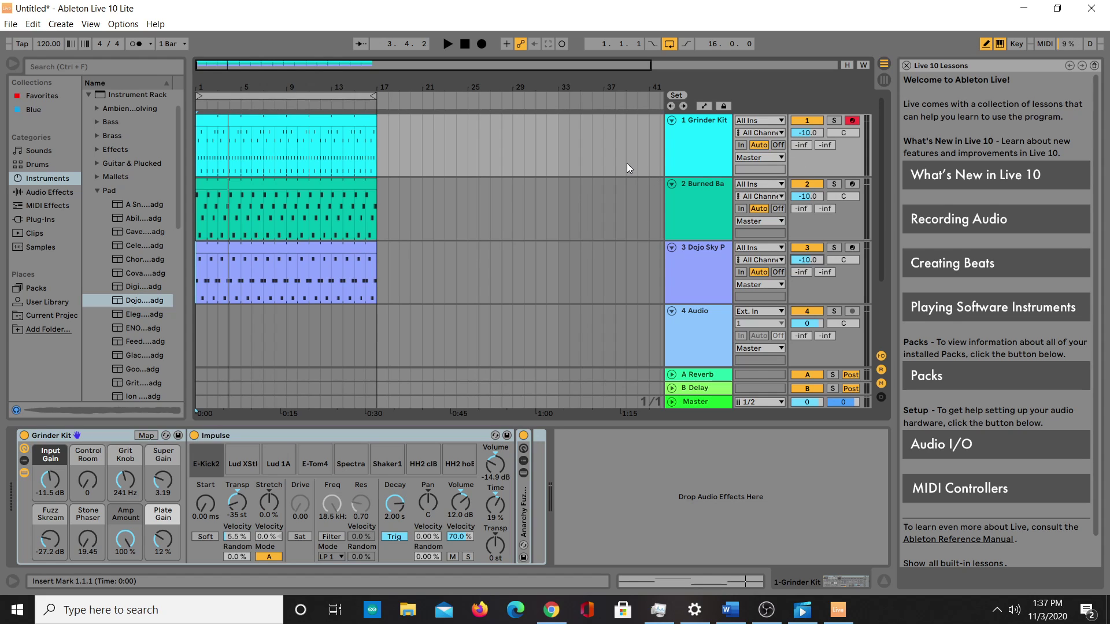
# Show the Grinder Kit's track volume automation and shape a fade-in from silence at bar 1 to -10.0 dB at about bar 4
pyautogui.rightClick(806, 132)
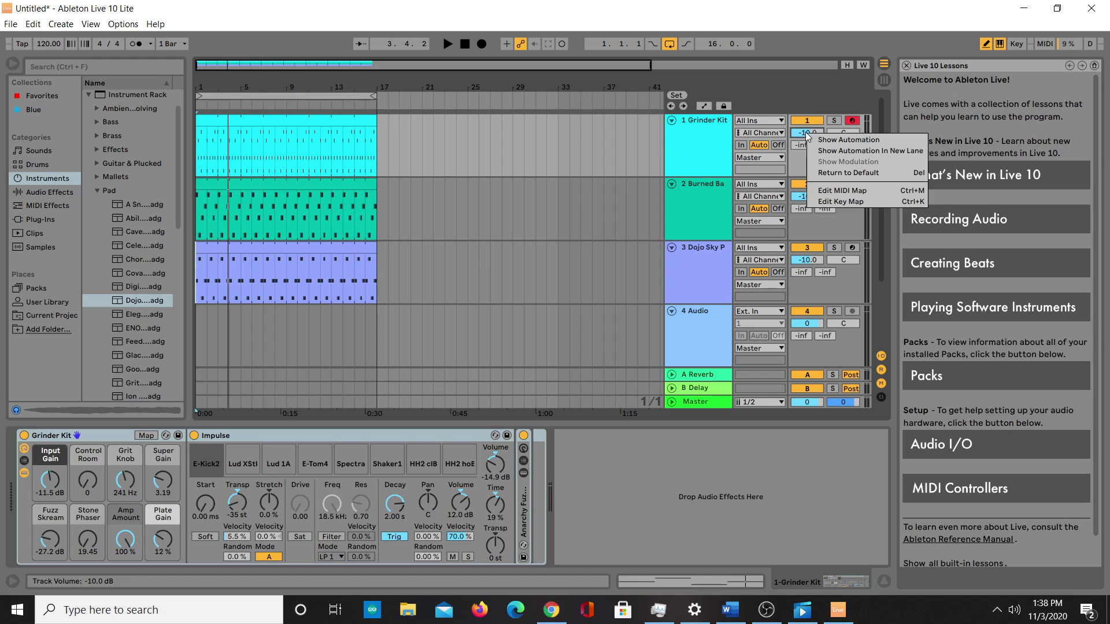
pyautogui.rightClick(800, 134)
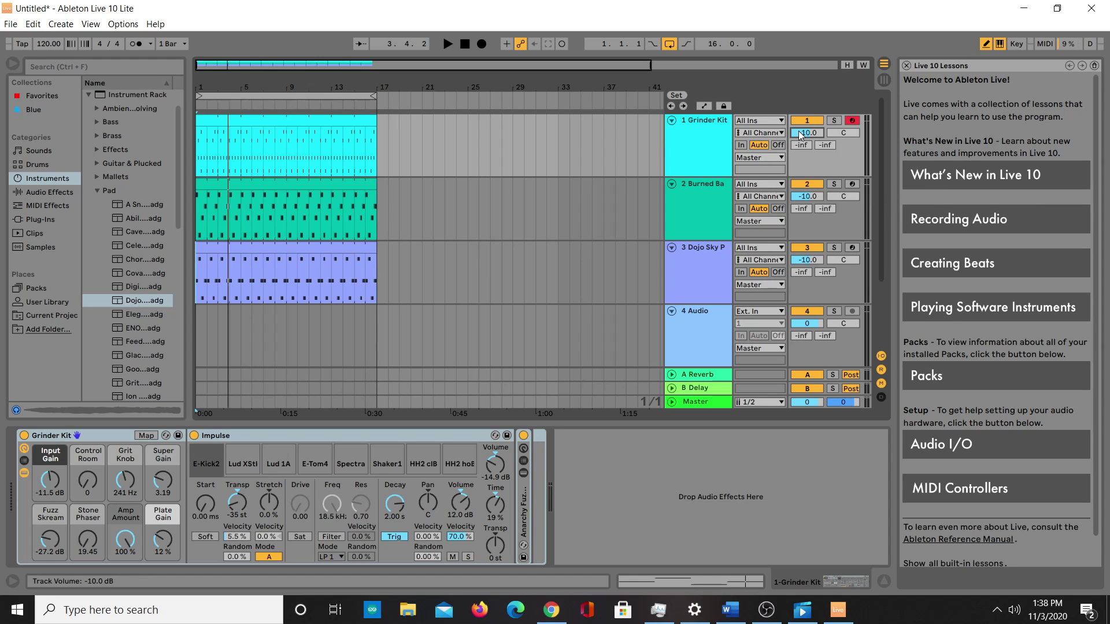
pyautogui.rightClick(801, 134)
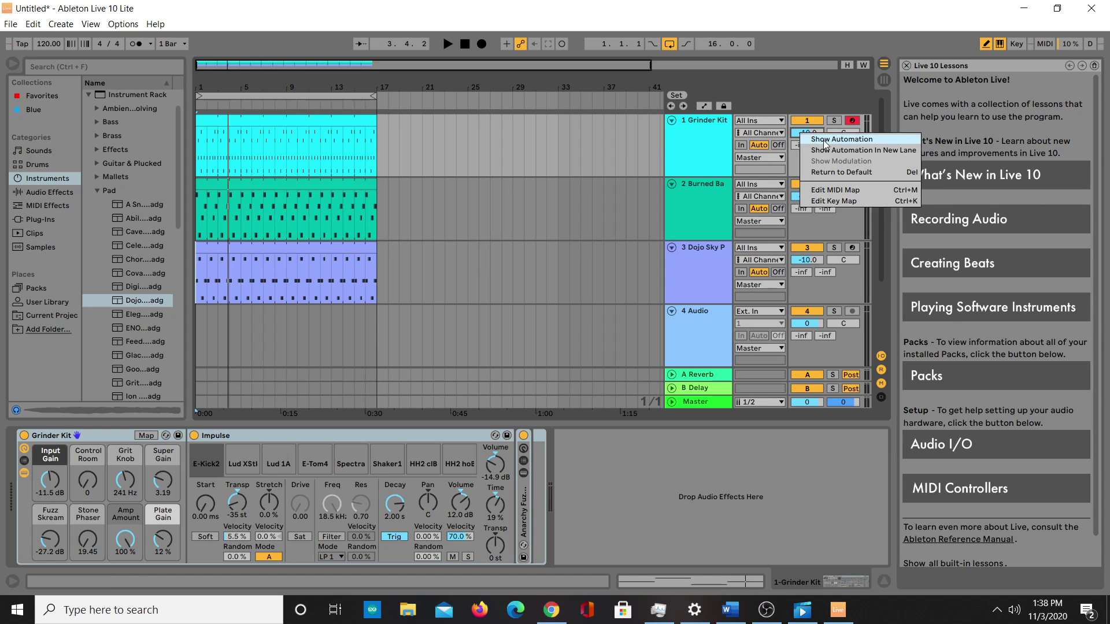
pyautogui.click(824, 140)
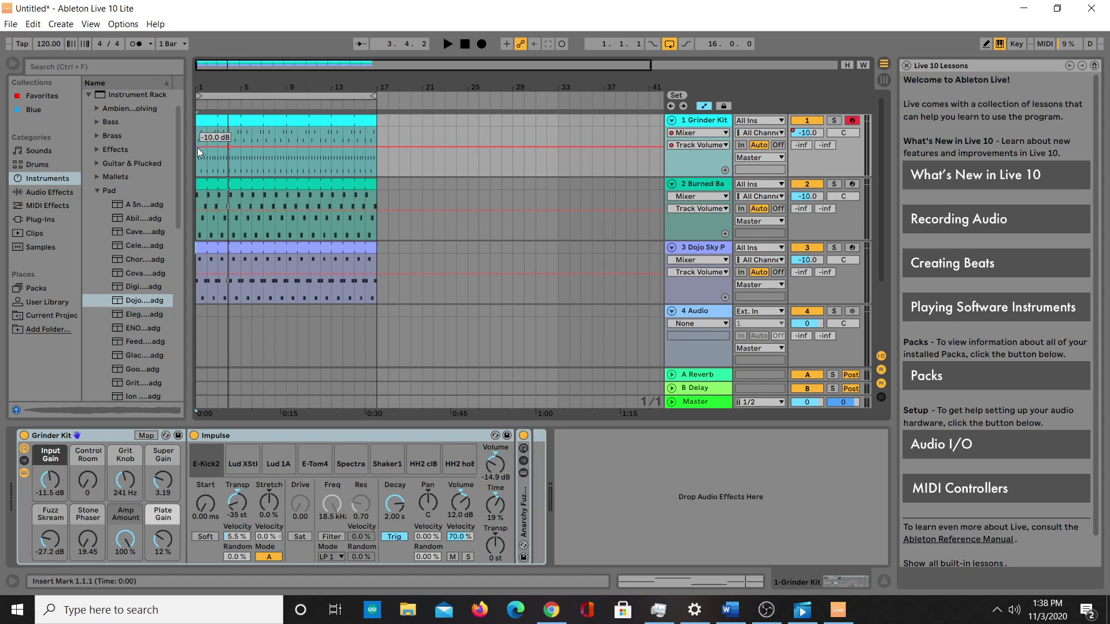
pyautogui.moveTo(196, 147); pyautogui.dragTo(197, 172)
pyautogui.moveTo(234, 148)
pyautogui.mouseDown()
pyautogui.moveTo(200, 173)
pyautogui.moveTo(230, 146)
pyautogui.mouseUp()
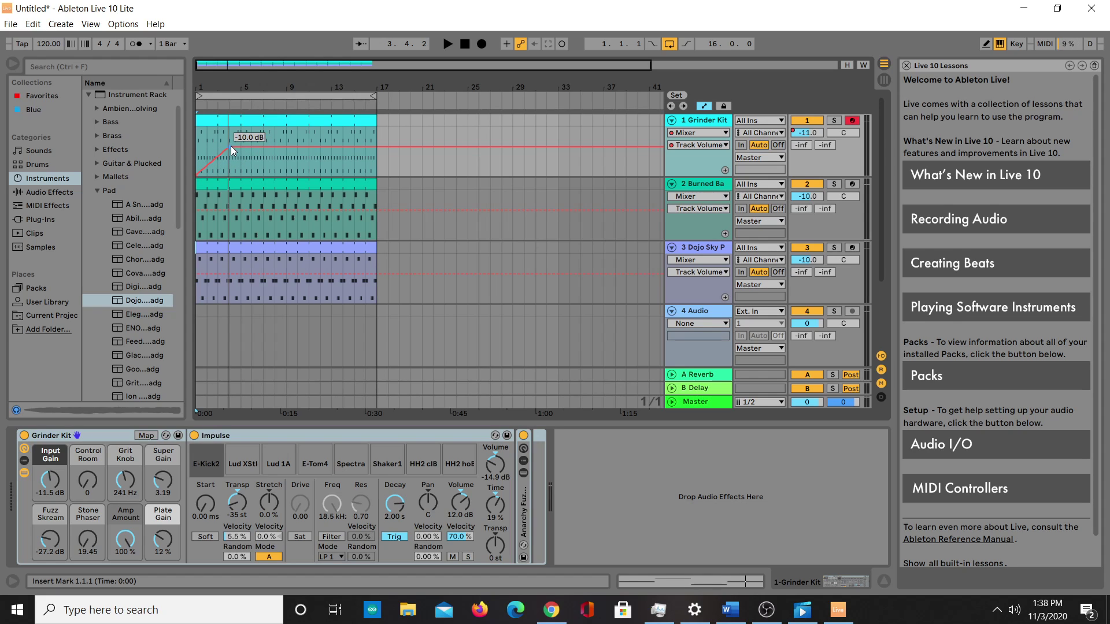
# Mute the Burned Bass and Dojo Sky Pad tracks and play the Grinder Kit fade-in, returning to bar 1
pyautogui.click(807, 184)
pyautogui.click(802, 246)
pyautogui.click(451, 43)
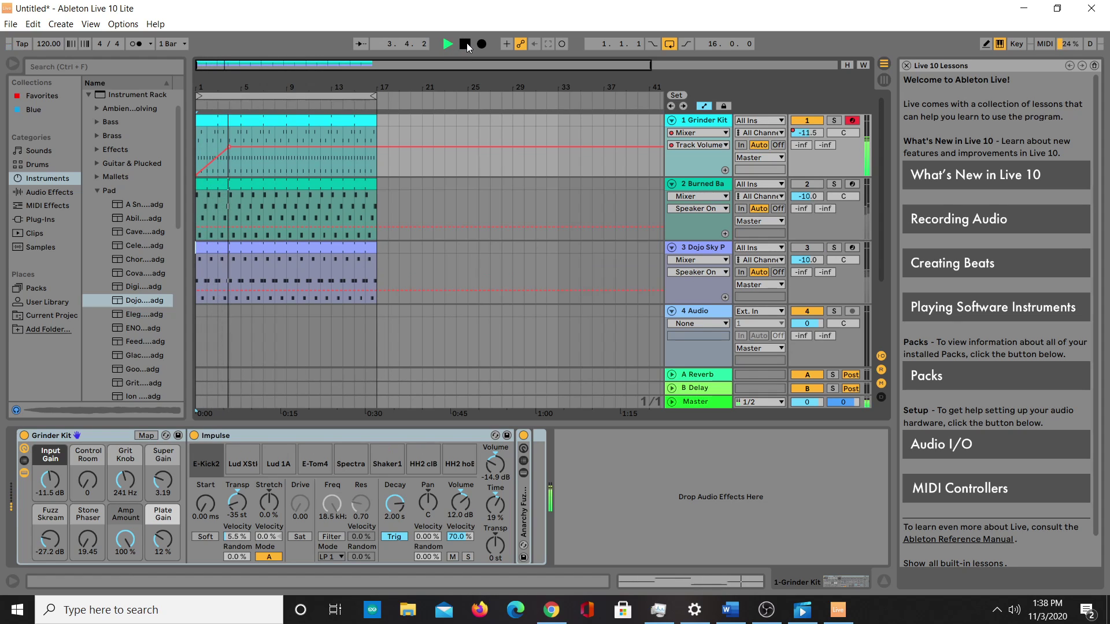
pyautogui.click(465, 44)
pyautogui.click(466, 44)
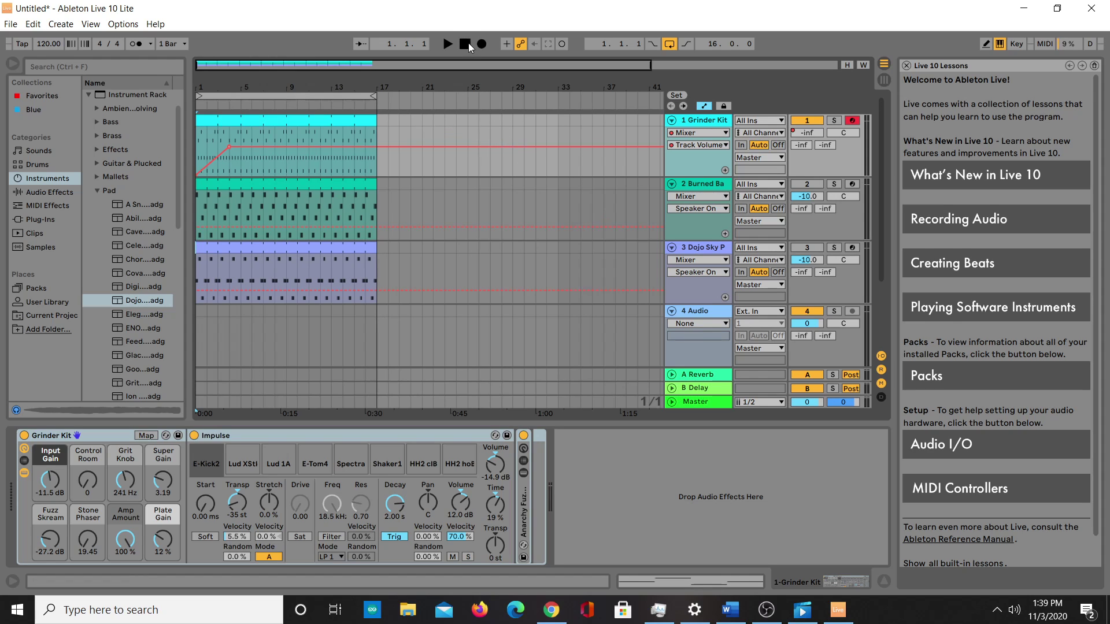
# Place the insert marker at bar 19 on the Grinder Kit track and switch the Burned Bass and Dojo Sky Pad tracks on and off again
pyautogui.click(399, 123)
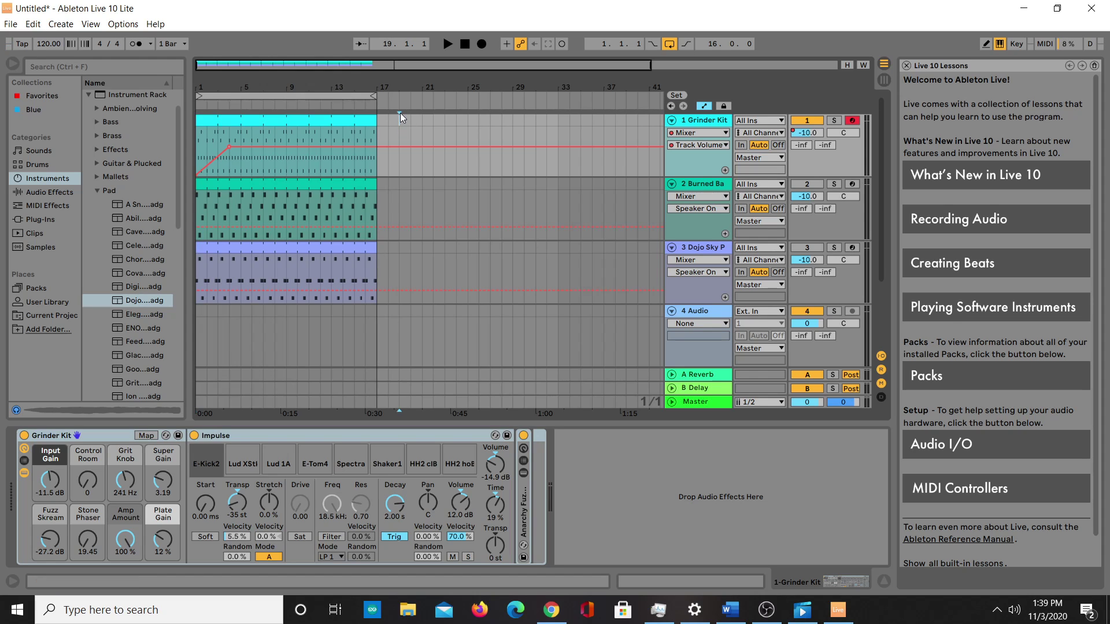
pyautogui.click(812, 246)
pyautogui.click(812, 246)
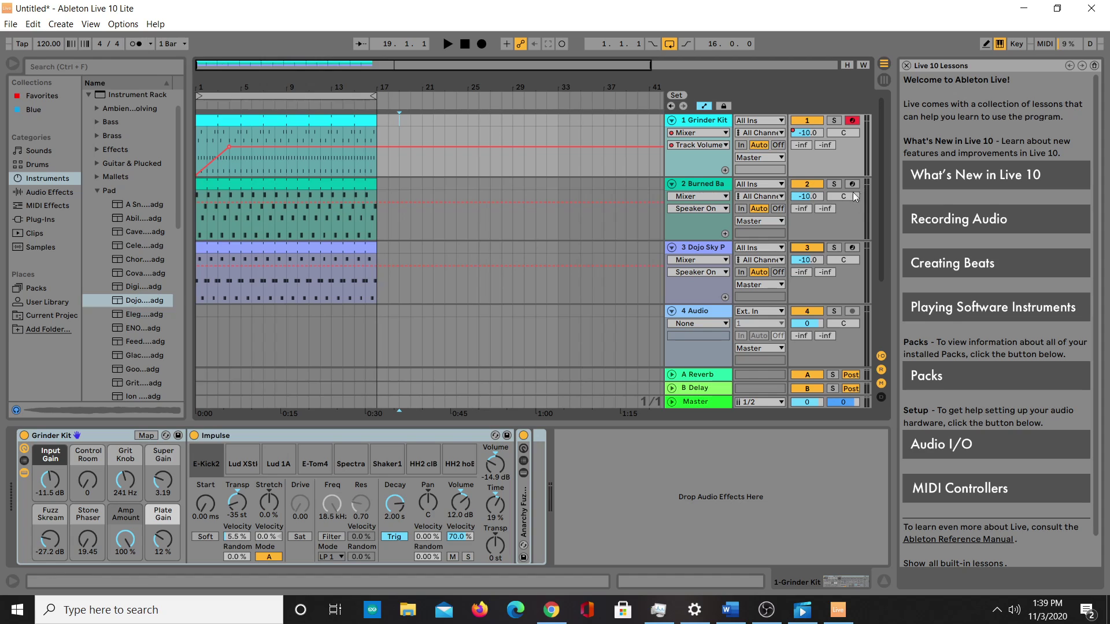
pyautogui.click(813, 183)
pyautogui.click(820, 248)
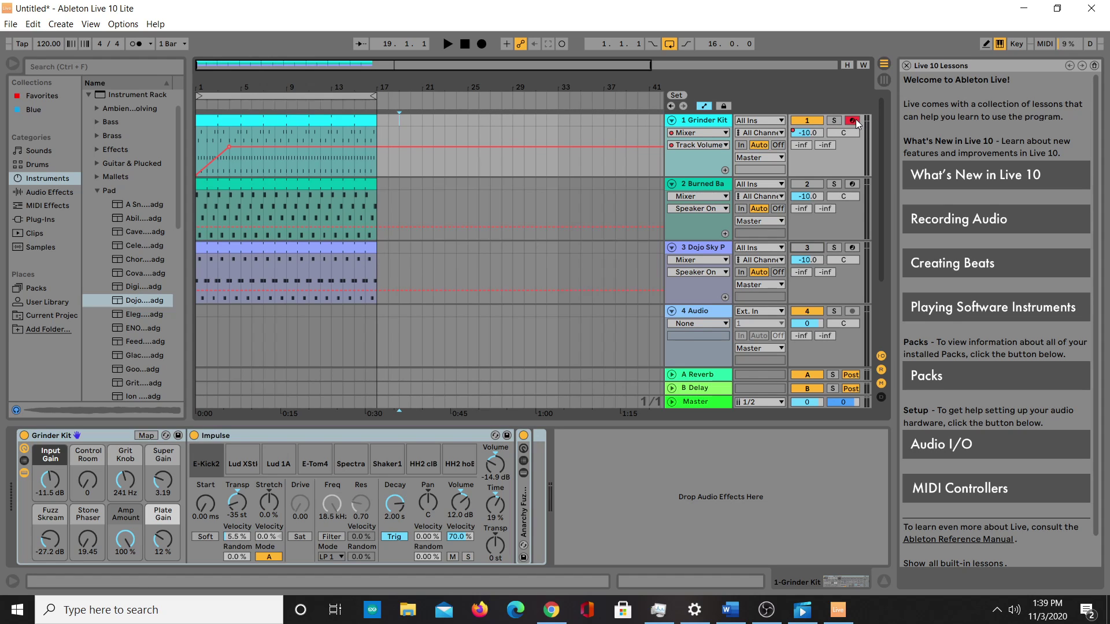
# Audition several Grinder Kit drum sounds from the computer keyboard
pyautogui.press('d')
pyautogui.press('f')
pyautogui.press('g')
pyautogui.press('f')
pyautogui.press('j')
pyautogui.press('j')
# Turn on the metronome and briefly play from bar 19 to hear its click
pyautogui.click(138, 43)
pyautogui.click(447, 44)
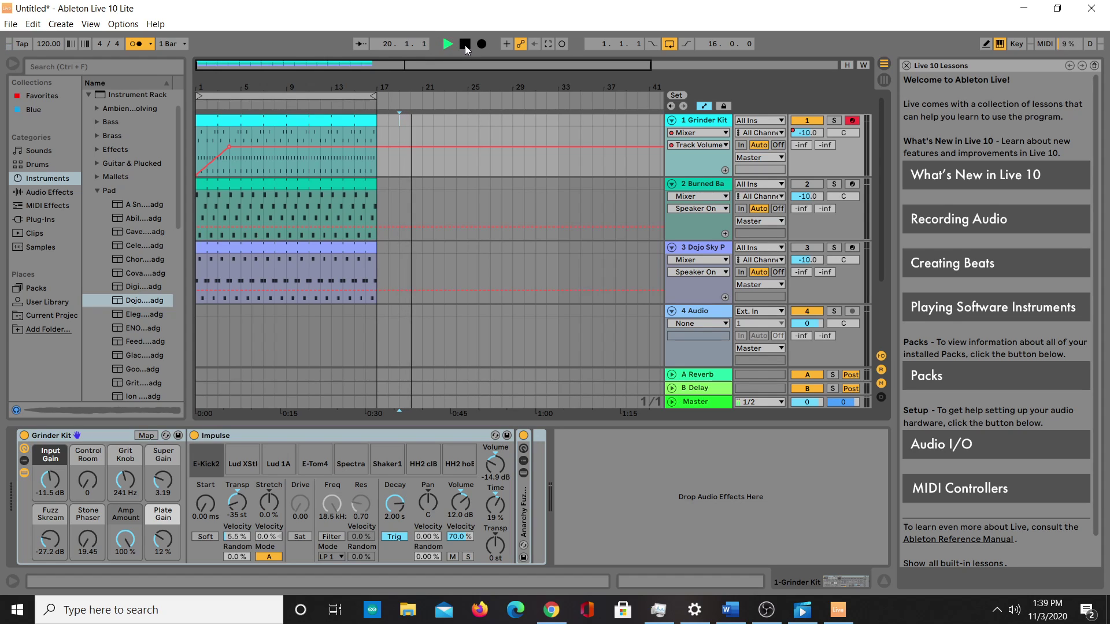
pyautogui.click(466, 45)
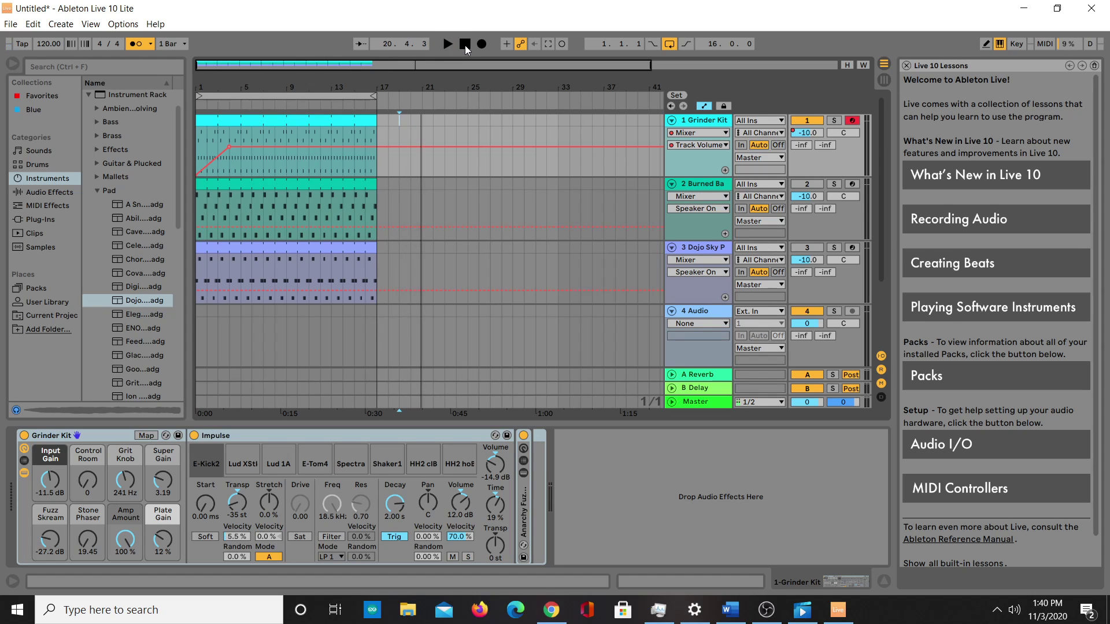
# Record a live Grinder Kit performance into the arrangement from bar 19 to about bar 36
pyautogui.click(400, 121)
pyautogui.click(480, 47)
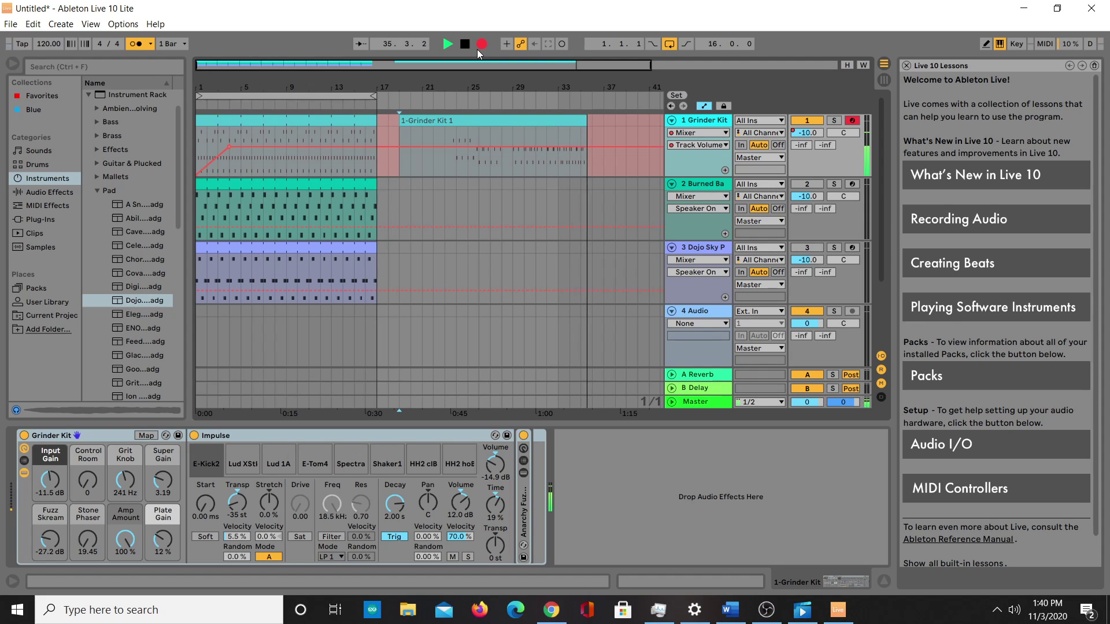
pyautogui.click(464, 45)
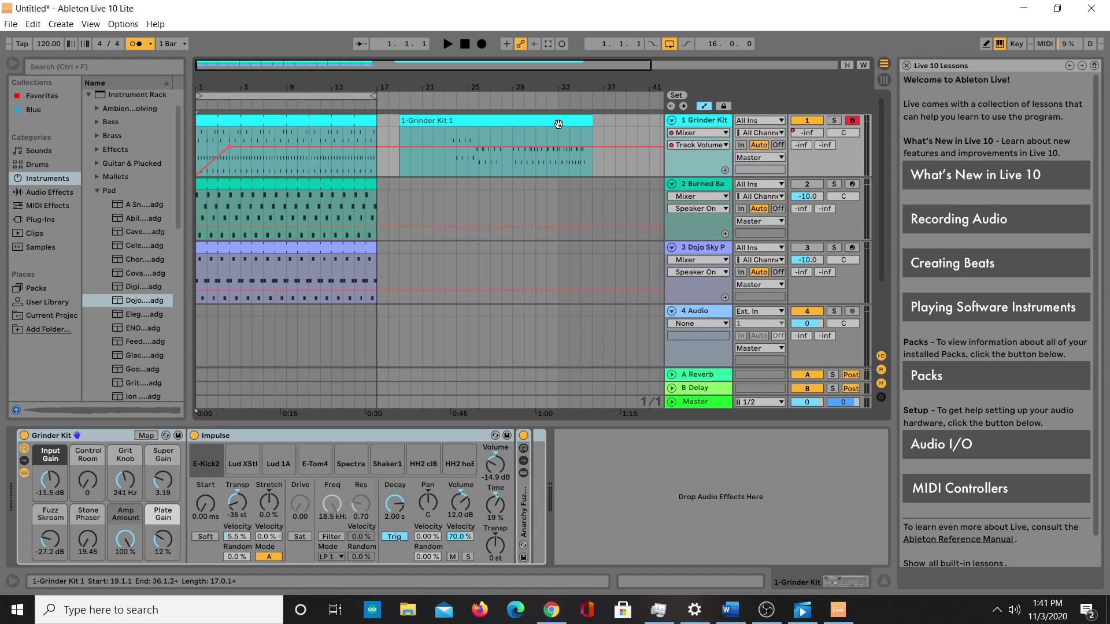
# Set the song tempo to 100 BPM
pyautogui.click(986, 44)
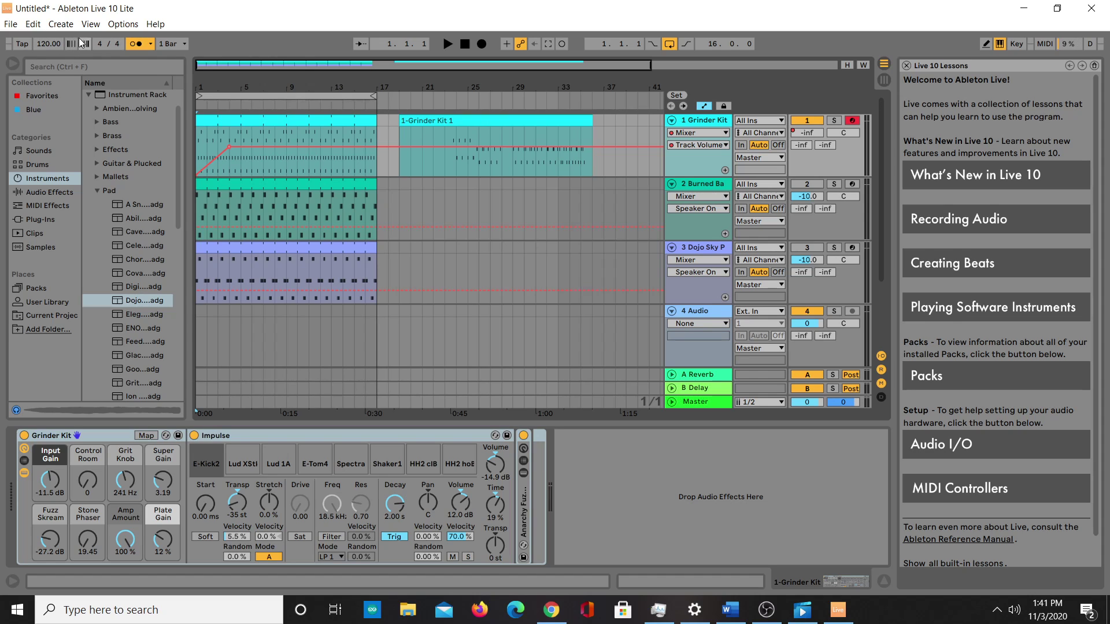
pyautogui.click(58, 43)
pyautogui.moveTo(57, 42); pyautogui.dragTo(58, 52)
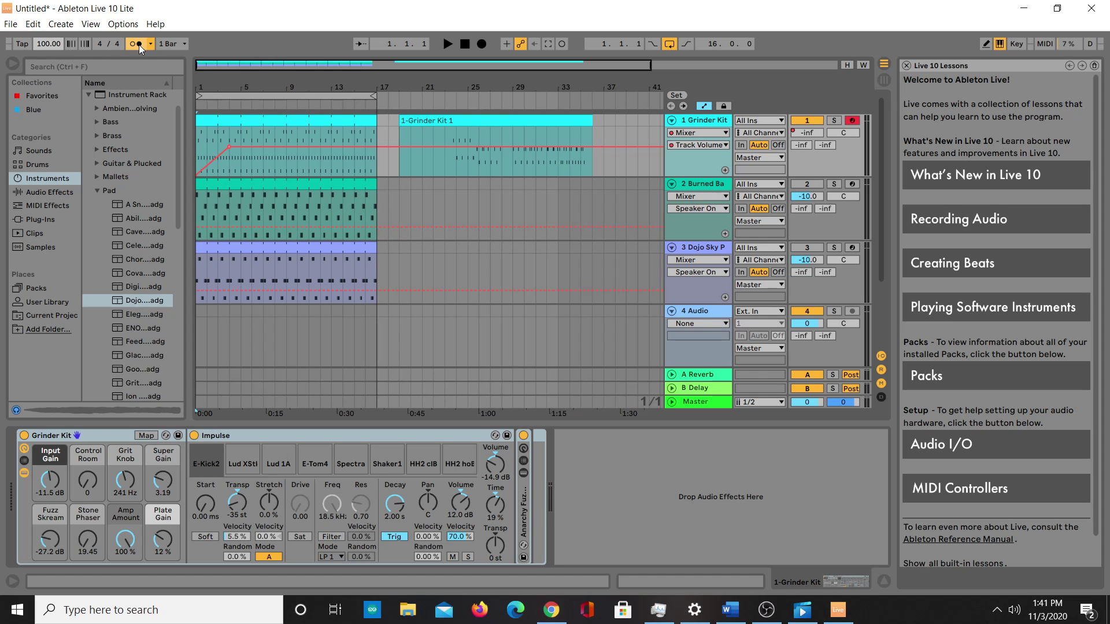
# Record a new live Grinder Kit take into the arrangement from about bar 18 to bar 32
pyautogui.click(446, 44)
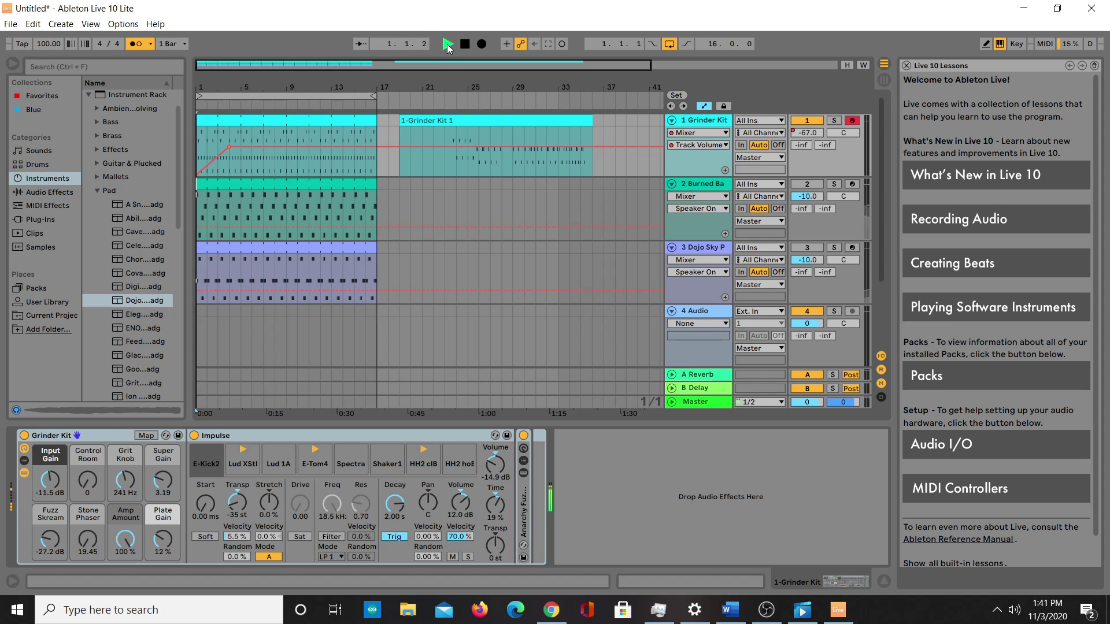
pyautogui.click(403, 92)
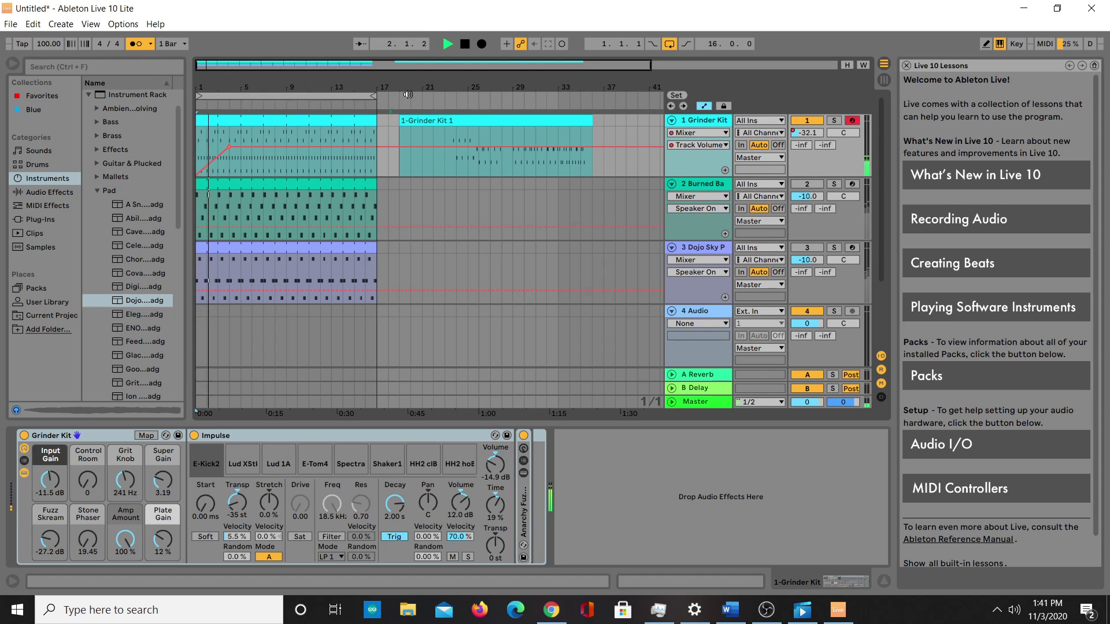
pyautogui.click(481, 45)
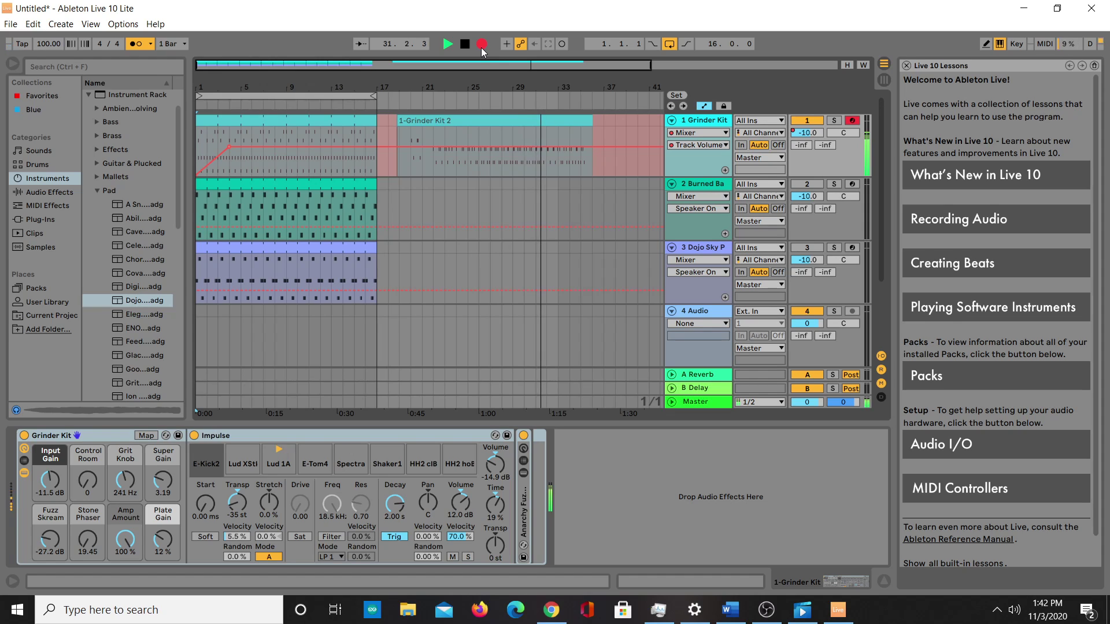
pyautogui.press('x')
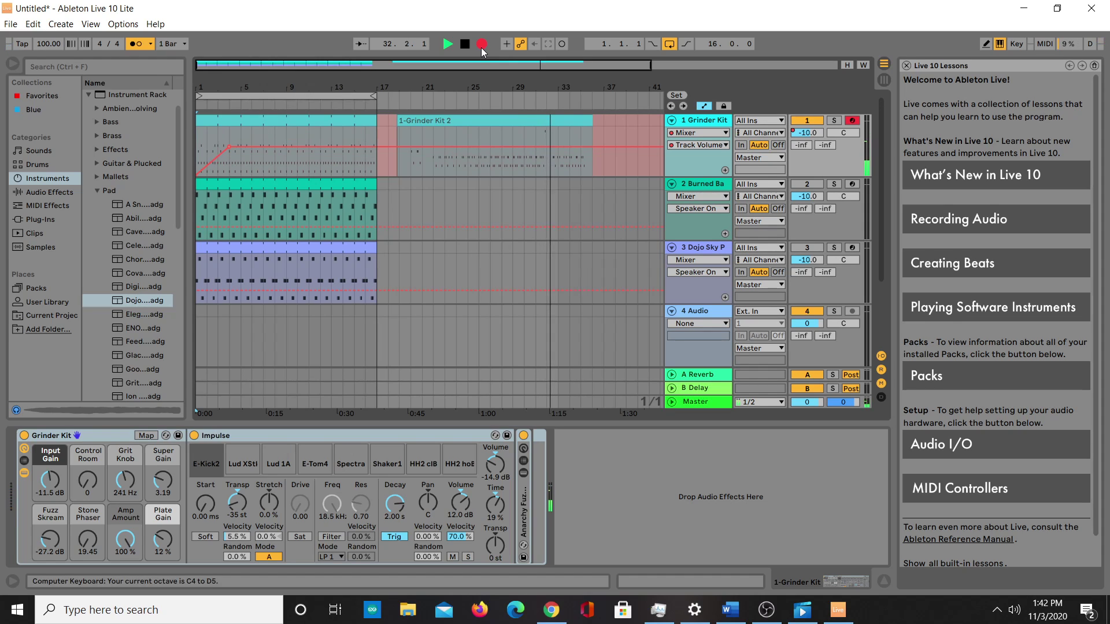
pyautogui.click(463, 48)
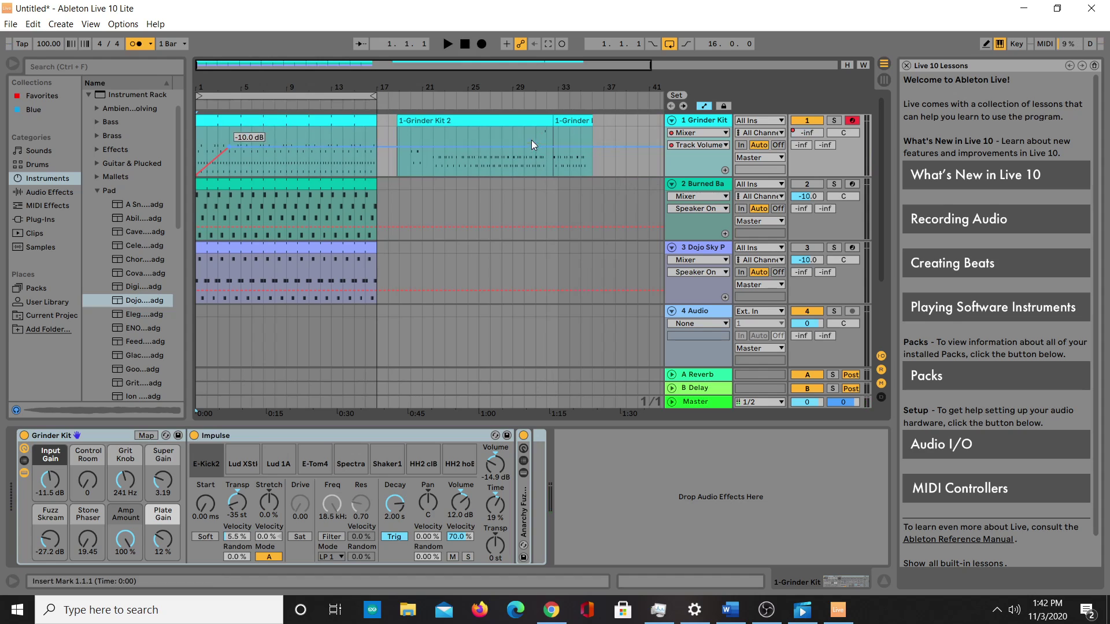
# Open the newly recorded Grinder Kit clip's notes, set the arrangement loop to eight bars starting at bar 22, and play it
pyautogui.doubleClick(494, 122)
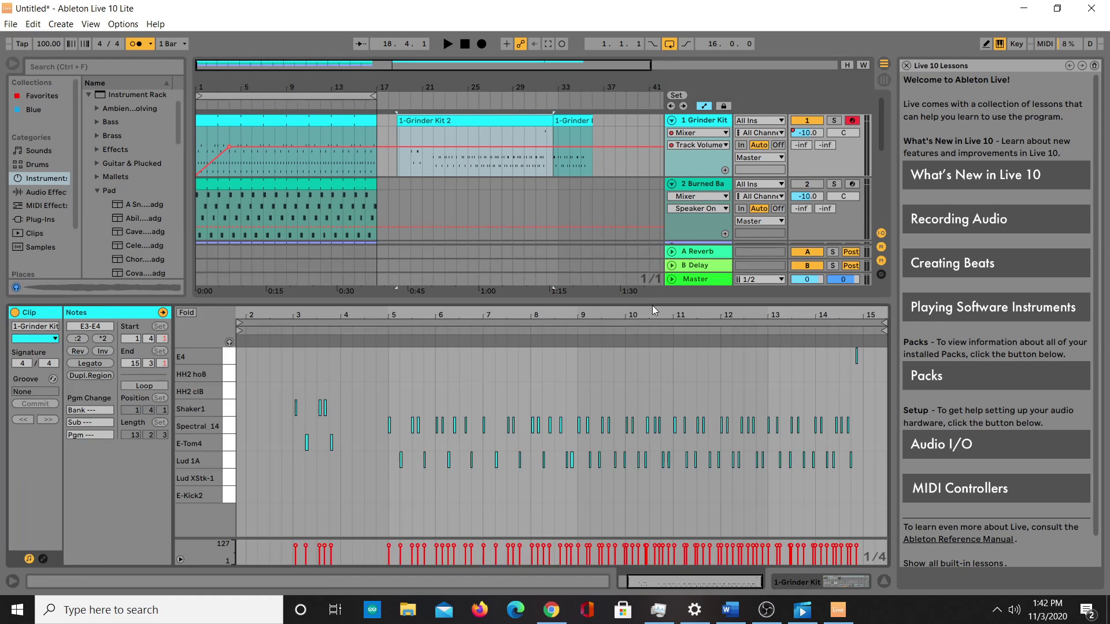
pyautogui.moveTo(295, 97); pyautogui.dragTo(484, 98)
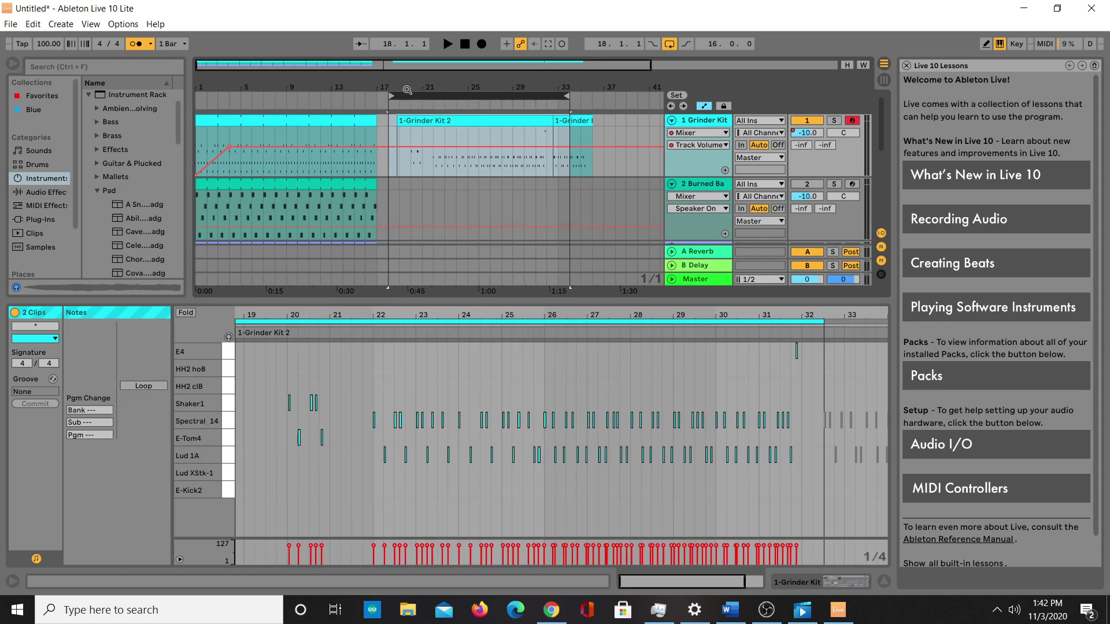
pyautogui.moveTo(396, 95); pyautogui.dragTo(421, 97)
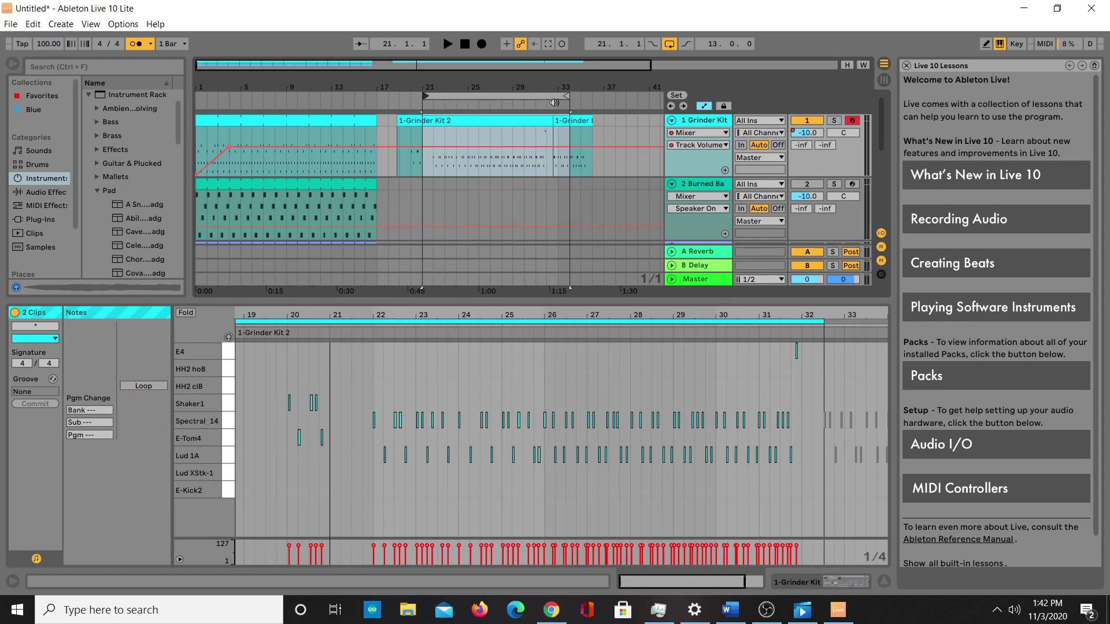
pyautogui.moveTo(562, 98); pyautogui.dragTo(523, 98)
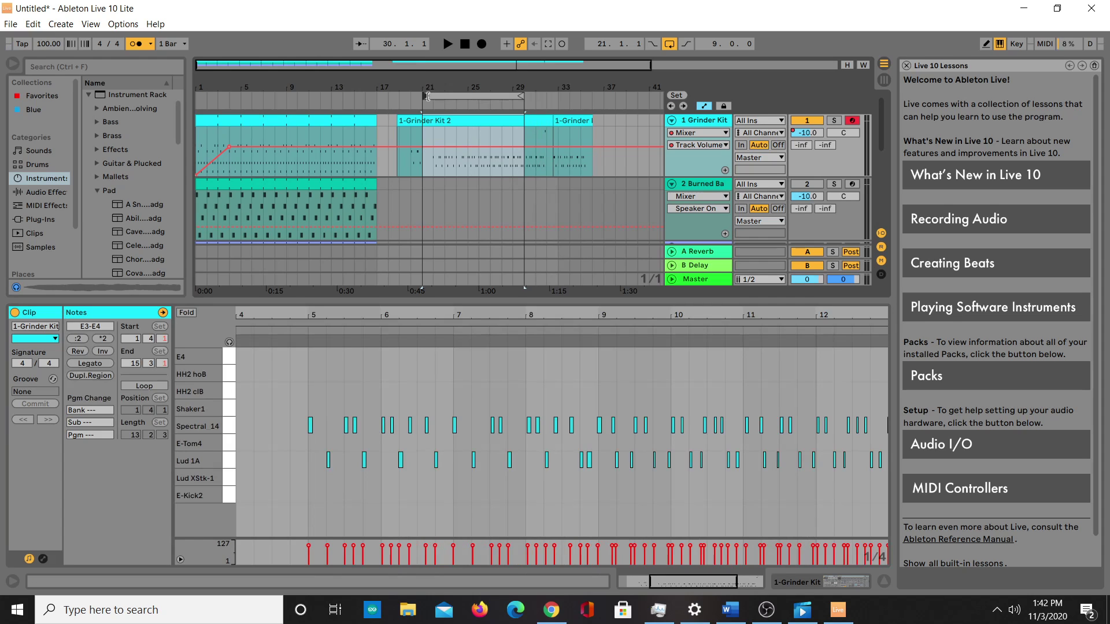
pyautogui.moveTo(428, 96); pyautogui.dragTo(435, 96)
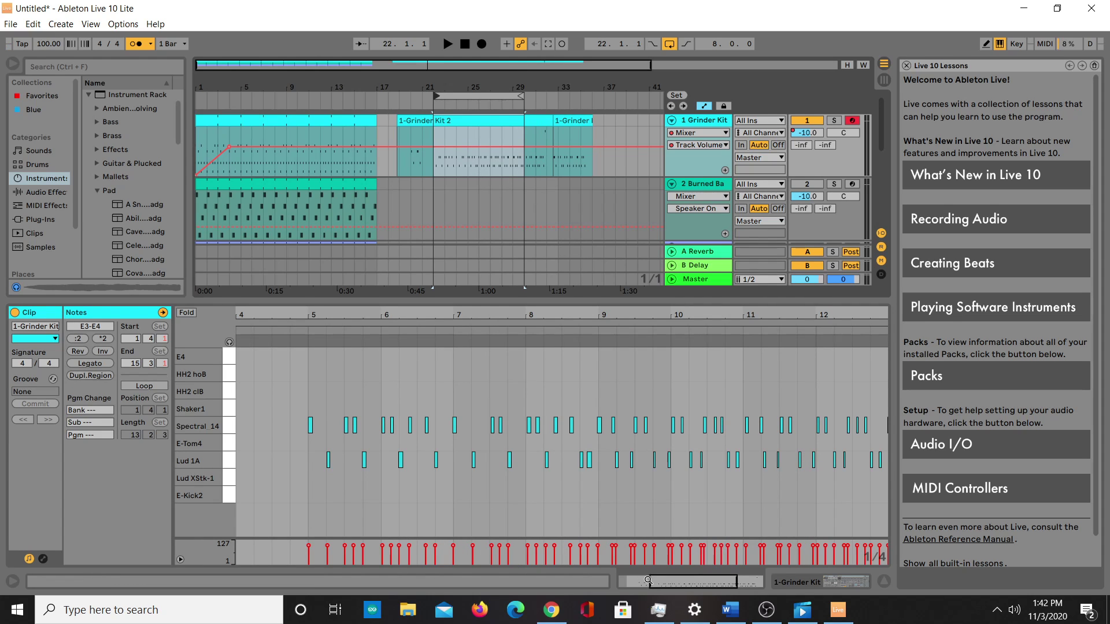
pyautogui.moveTo(650, 580); pyautogui.dragTo(695, 583)
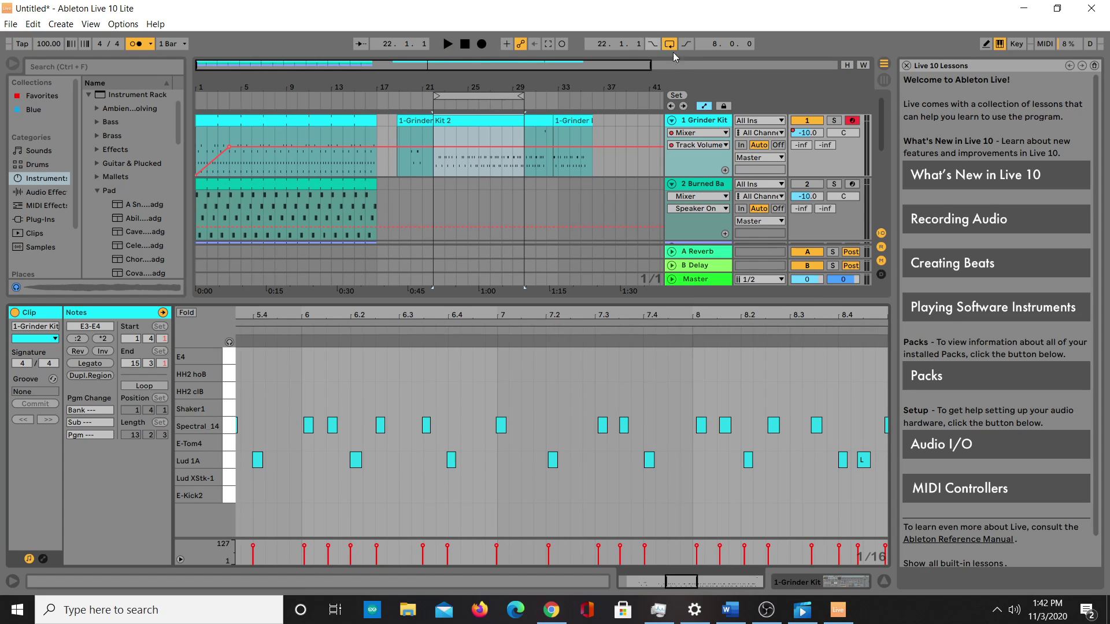
pyautogui.click(446, 46)
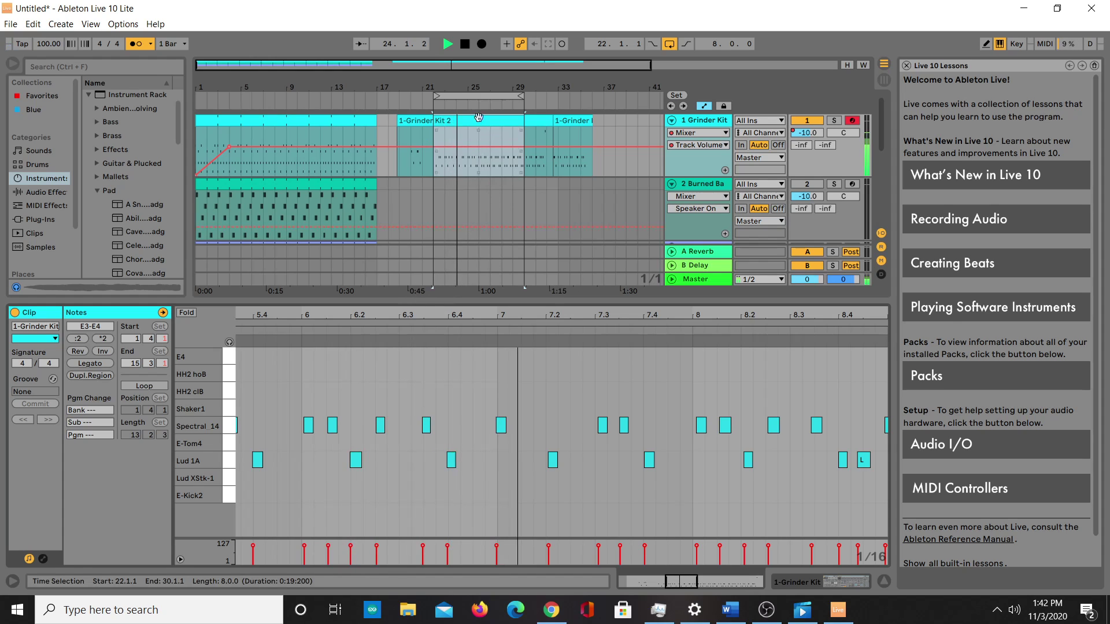
# Redraw the off-grid Spectral 14 and Lud 1A notes from 6.1 to 7.1 on the 1/16 grid during playback, then stop and return to the start
pyautogui.click(984, 46)
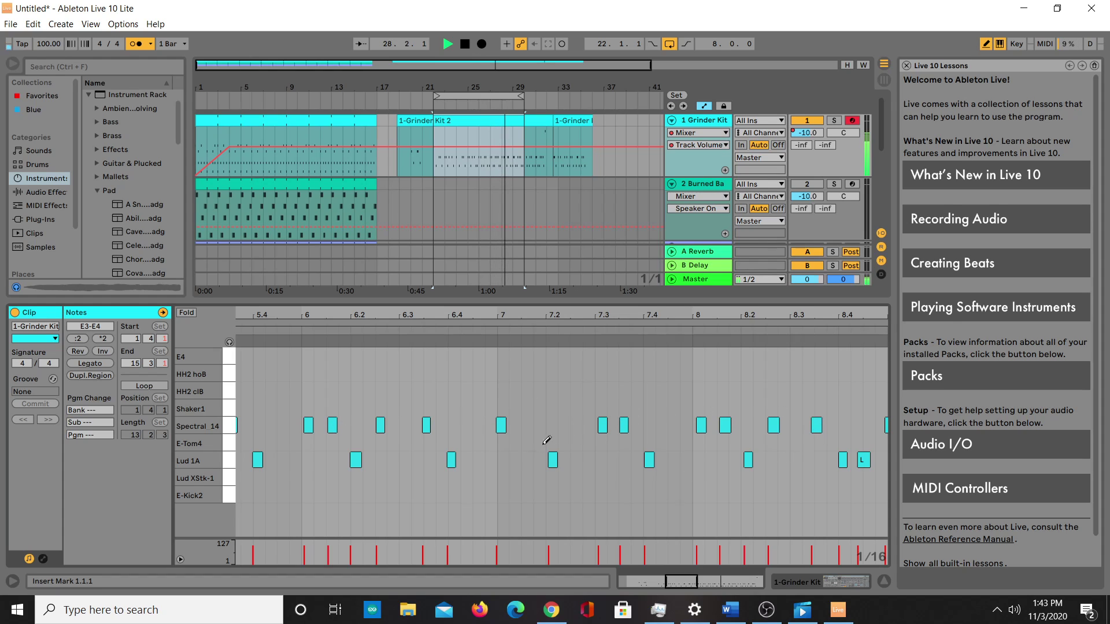
pyautogui.click(310, 424)
pyautogui.click(307, 425)
pyautogui.click(333, 425)
pyautogui.click(357, 459)
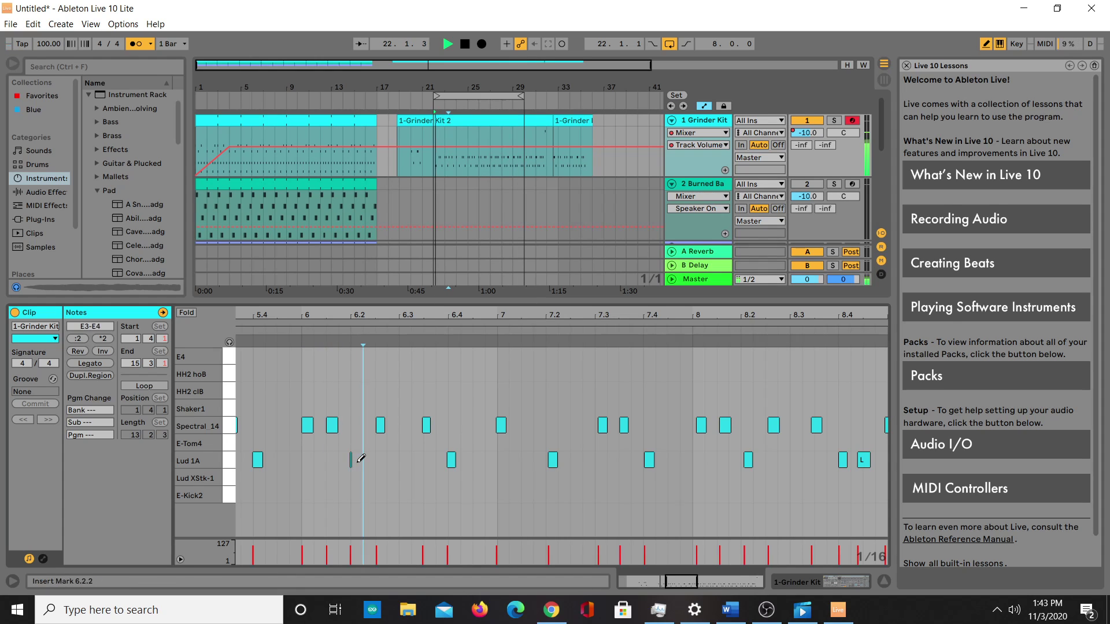
pyautogui.click(381, 425)
pyautogui.click(427, 425)
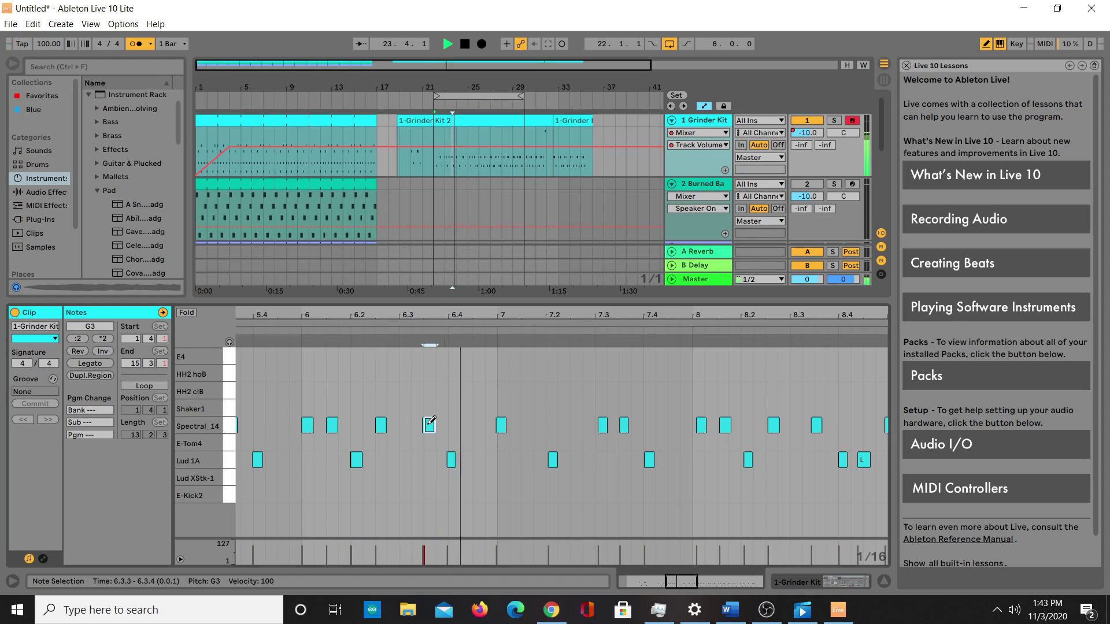
pyautogui.click(453, 460)
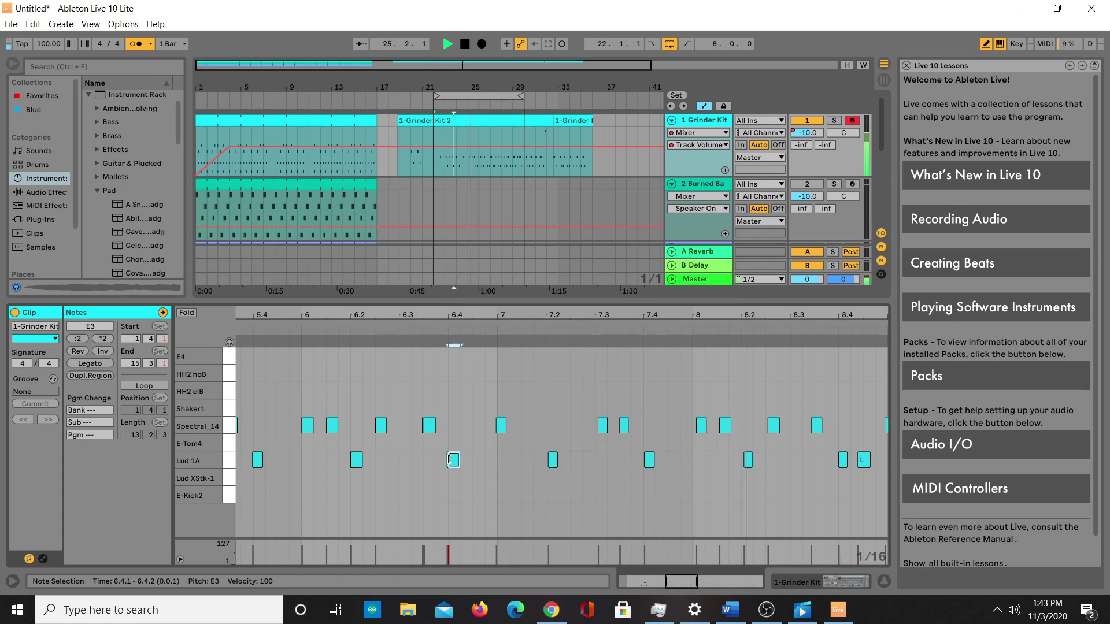
pyautogui.click(501, 426)
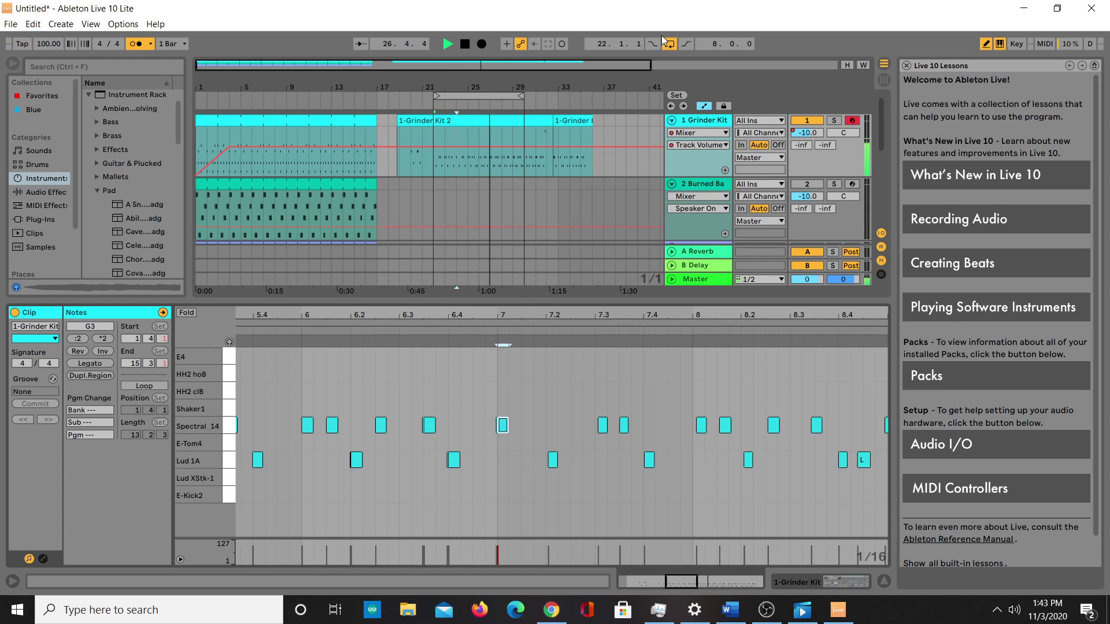
pyautogui.click(465, 45)
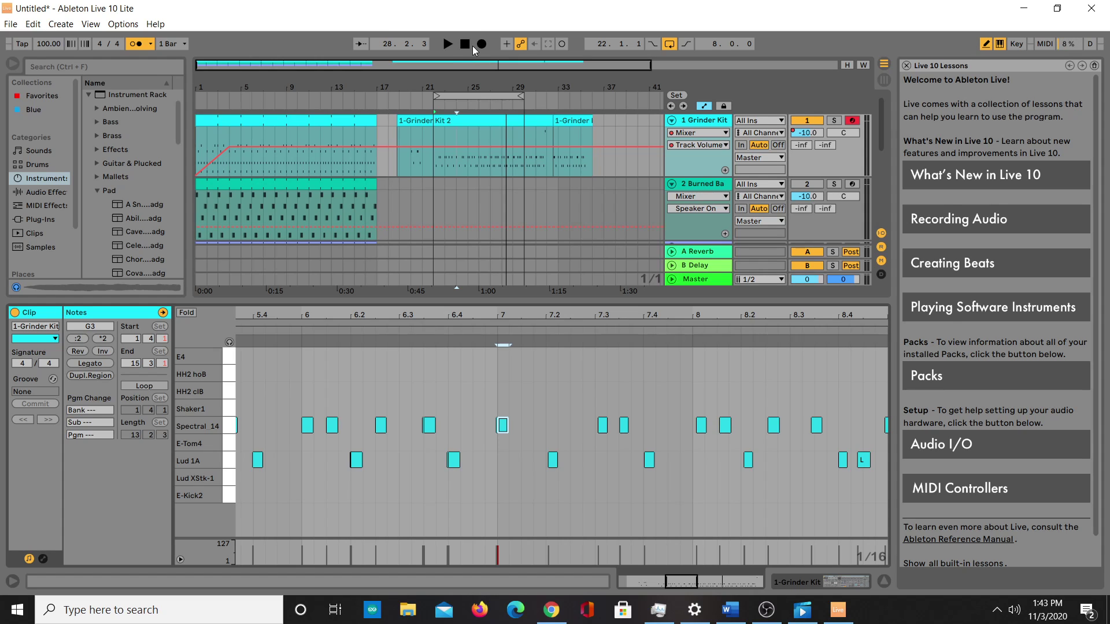
pyautogui.click(466, 46)
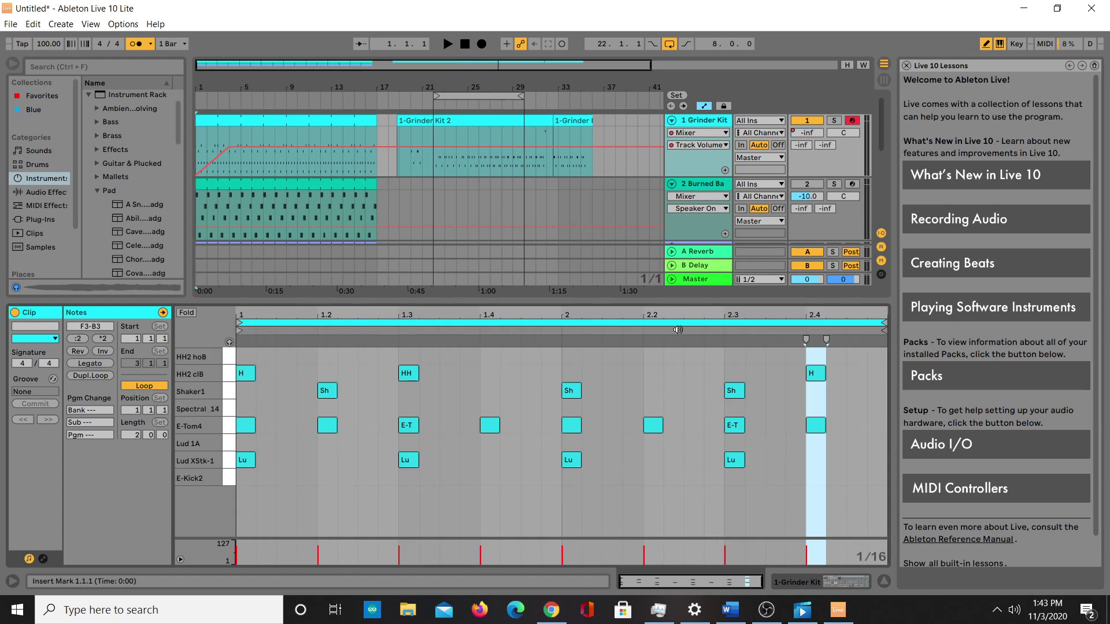